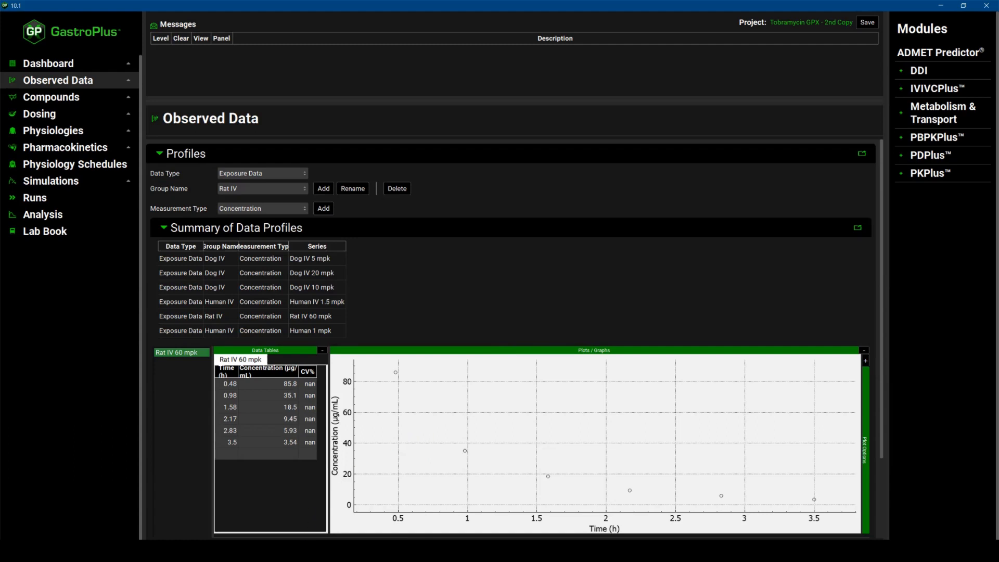
Switch to the Tobramycin Data Sheet workbook in Excel, examine its rat, dog and human IV sheets, and return to GastroPlus
mouse_move(297, 551)
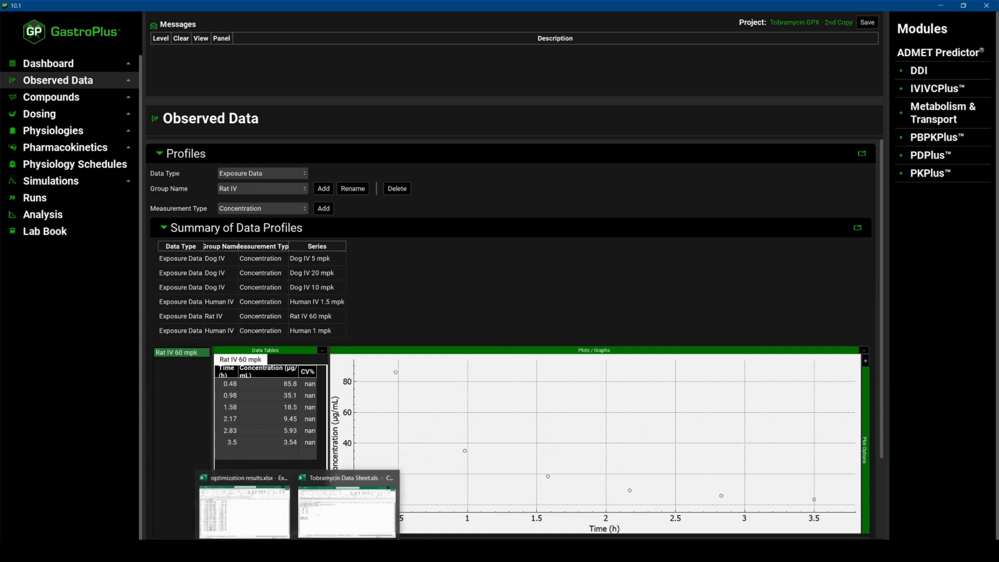
click(334, 526)
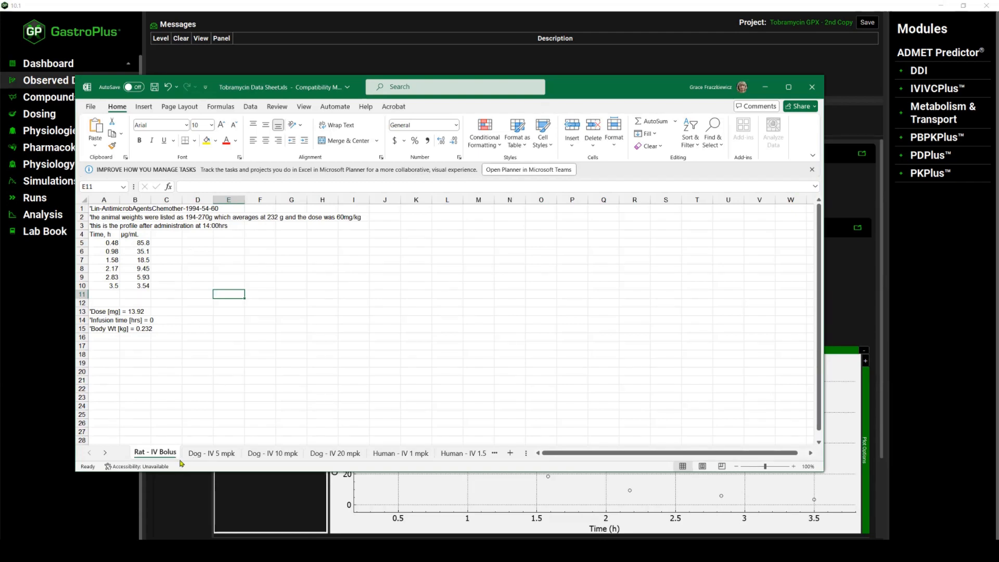
click(210, 453)
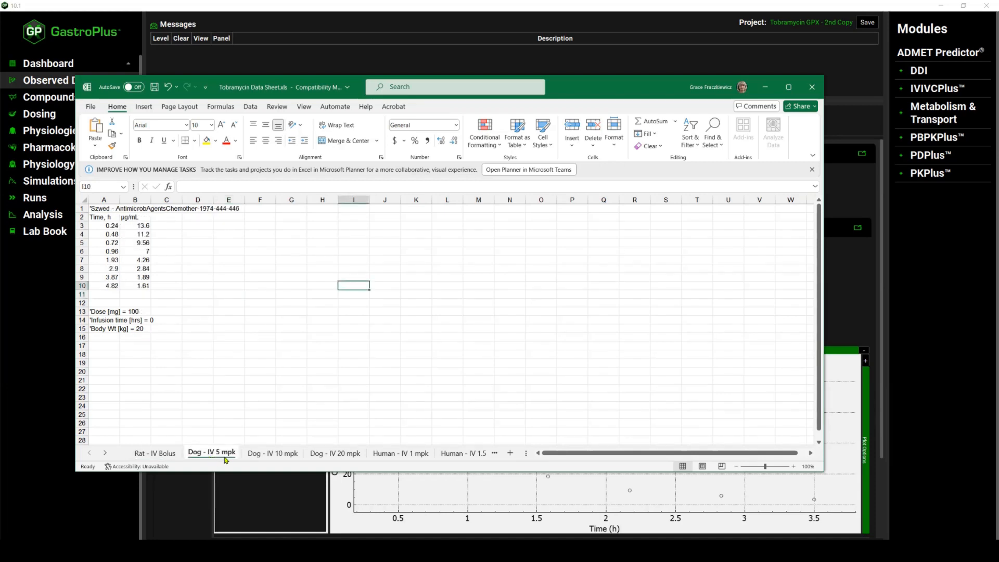
click(272, 454)
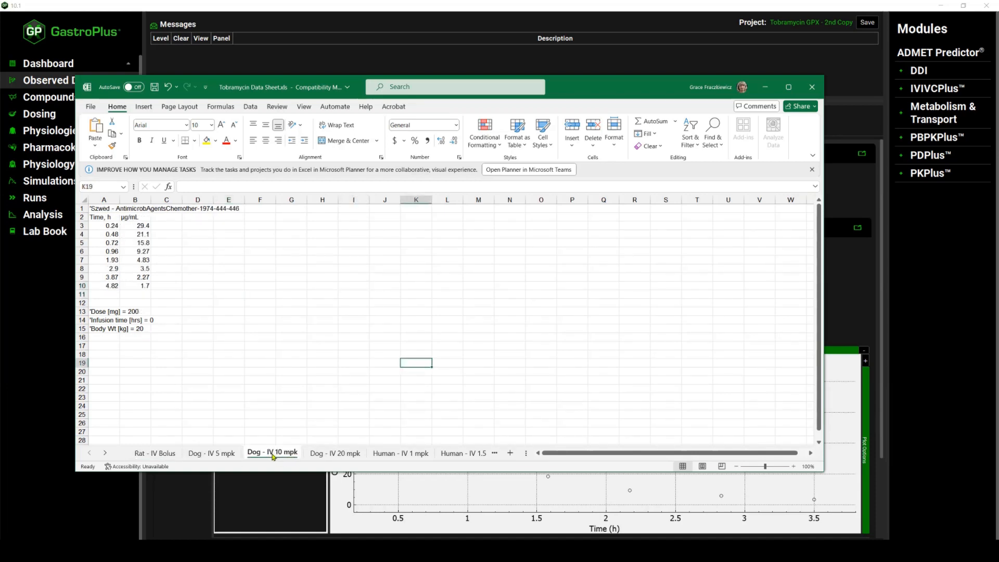
click(342, 454)
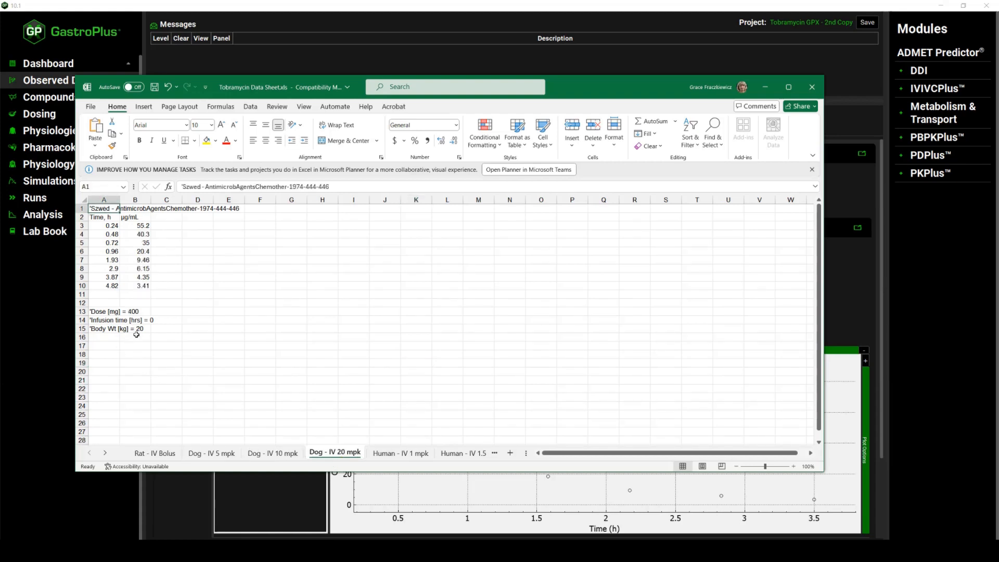
click(400, 453)
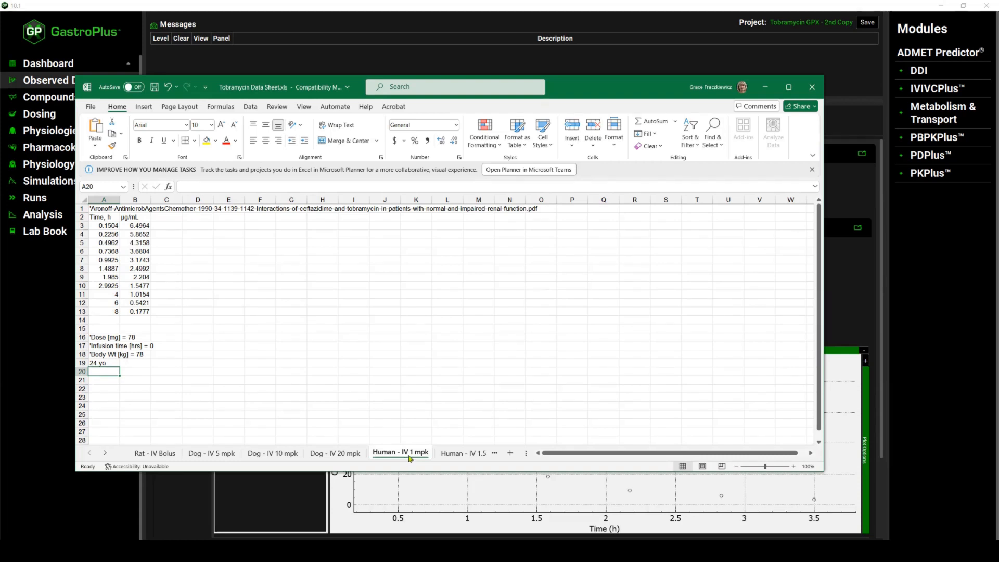
click(461, 454)
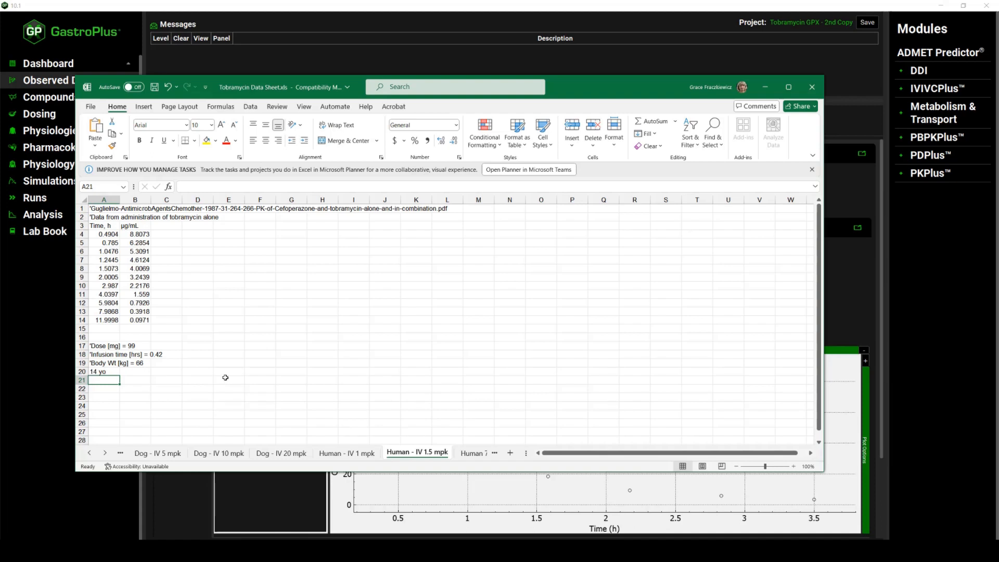
click(362, 535)
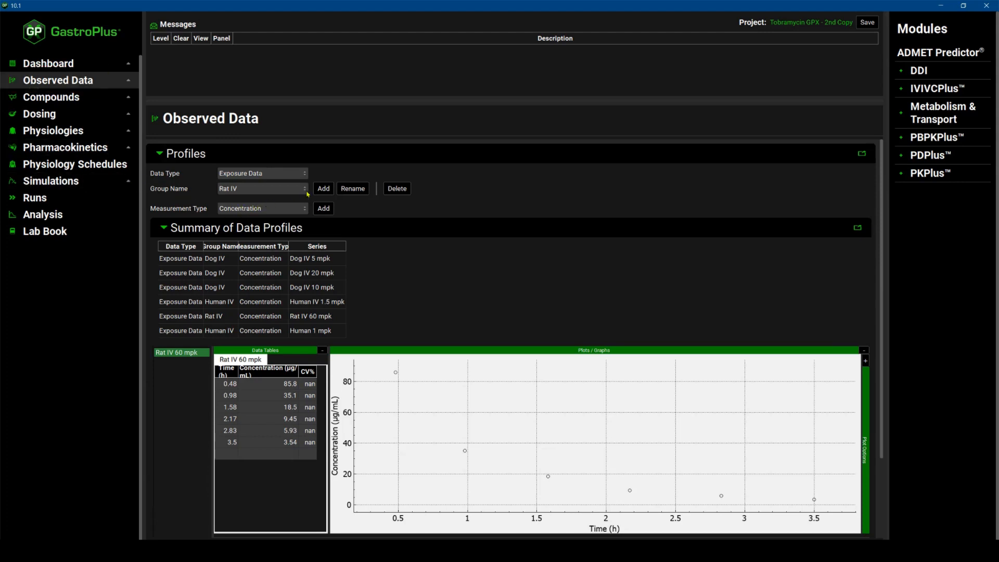
Review the observed exposure data for the Dog IV and Human IV groups, including the human series' dose, infusion time and body mass
click(245, 188)
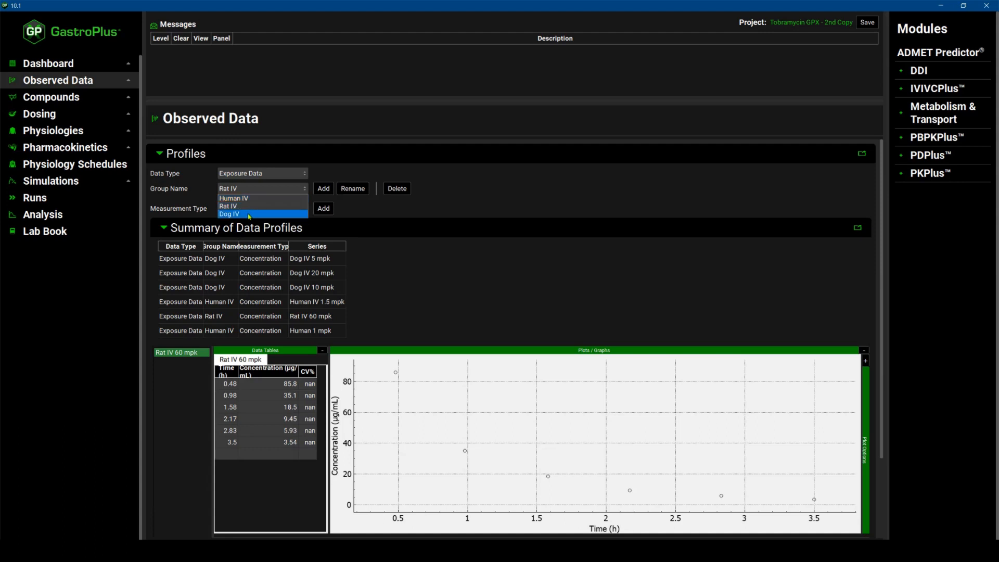
click(348, 229)
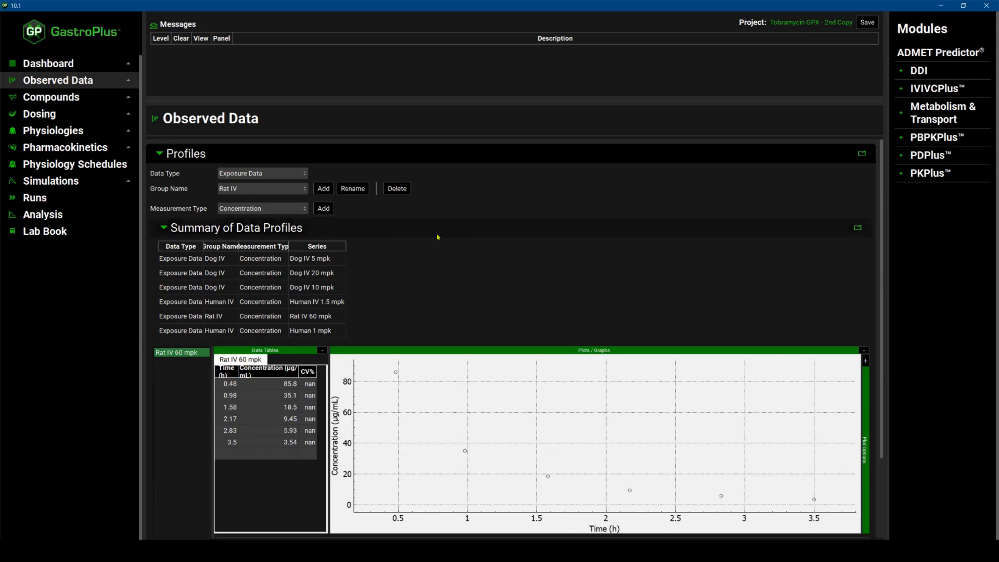
click(261, 189)
click(256, 215)
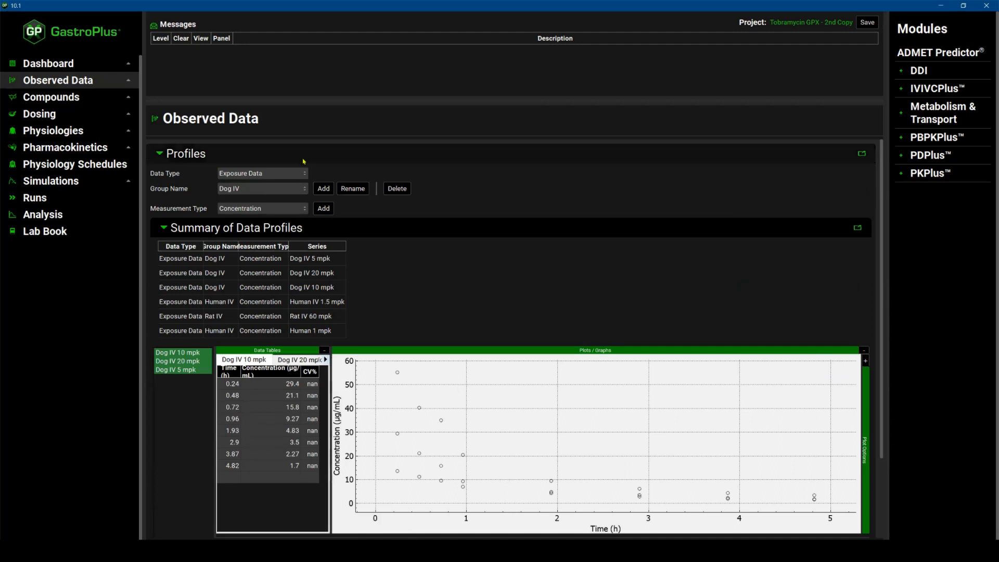
click(305, 193)
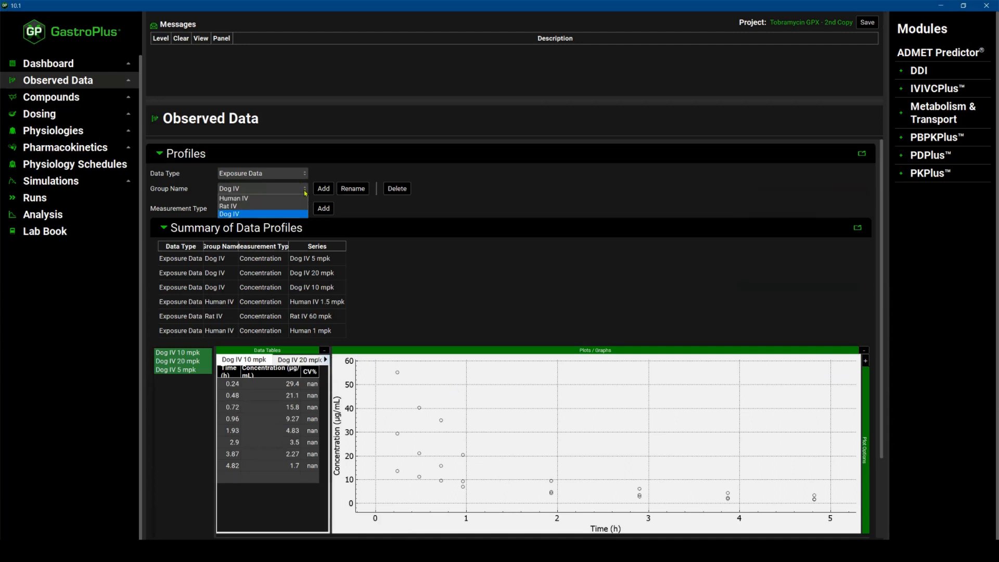
click(257, 199)
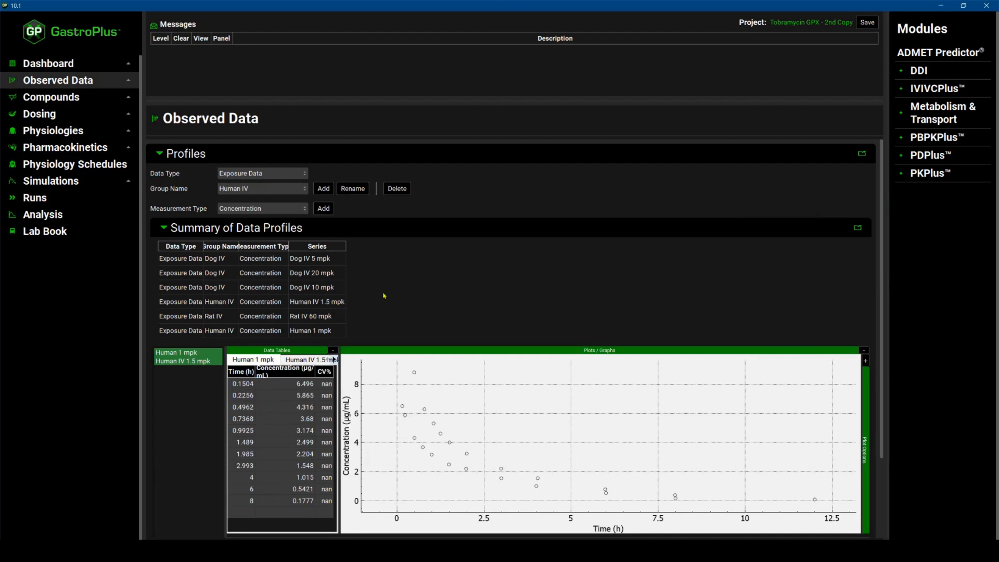
scroll(383, 295, down, 3)
scroll(329, 471, down, 1)
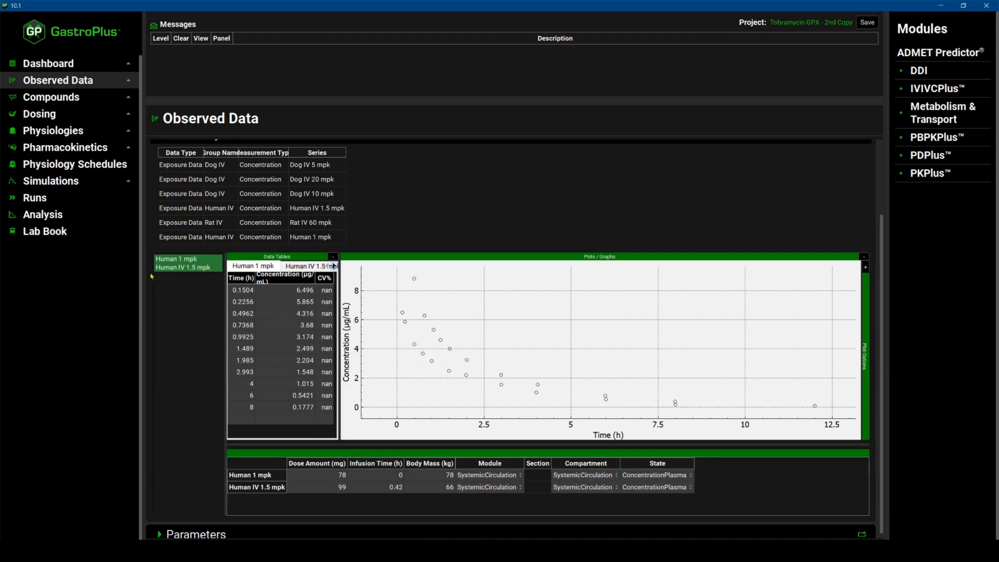
scroll(179, 362, down, 1)
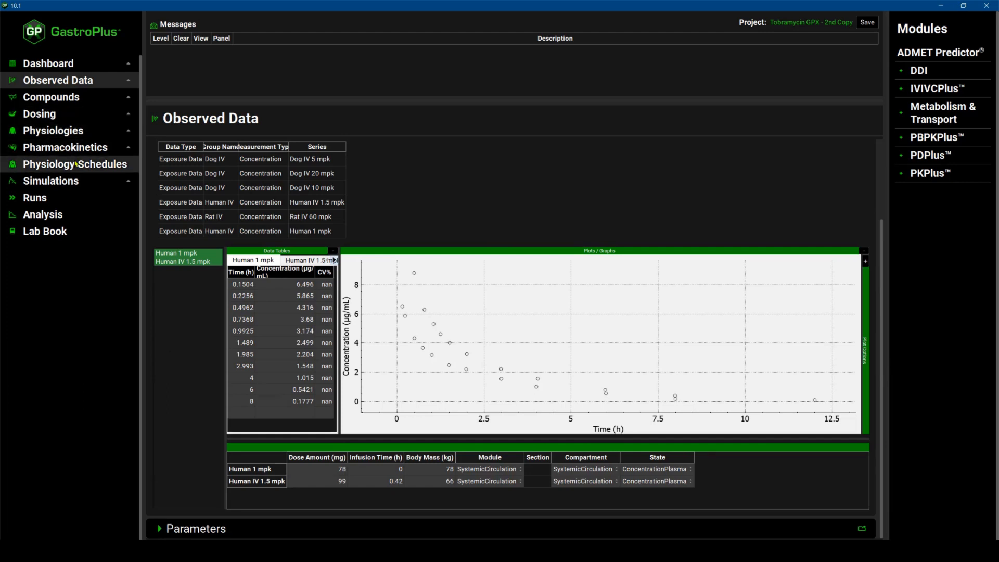
Review Tobramycin's molecular properties, solubility and biorelevant in vitro solubilities among the compound data
click(76, 101)
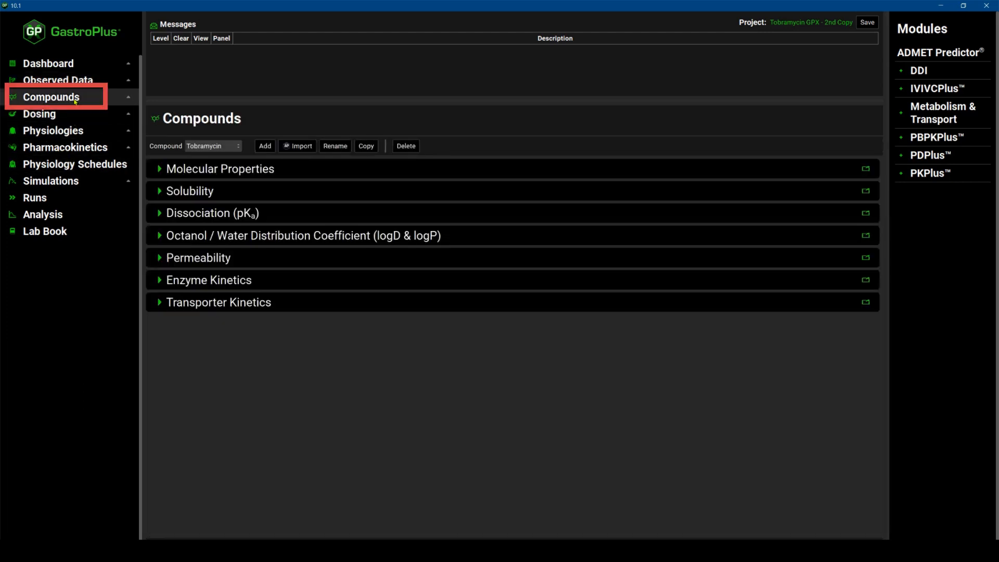
click(159, 168)
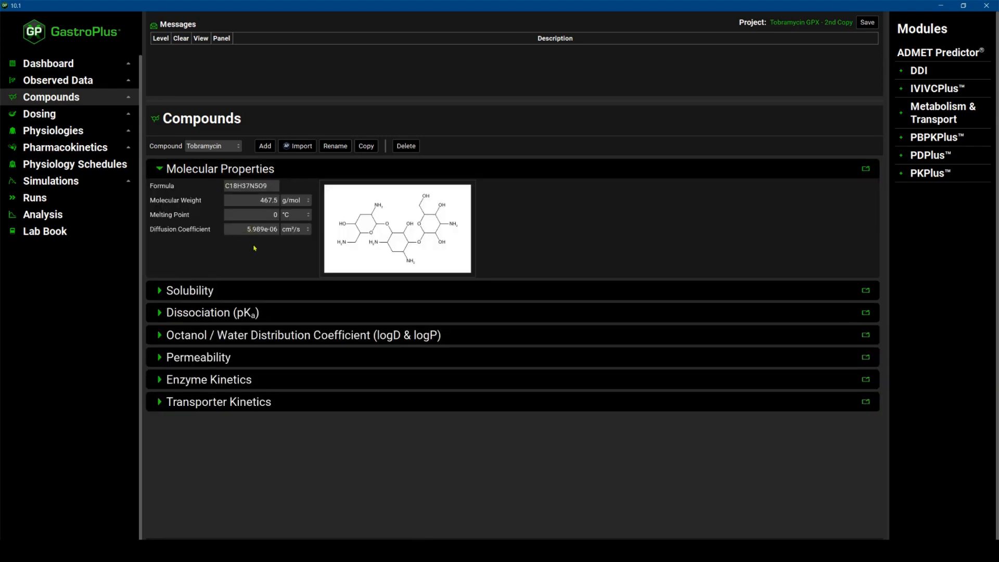
click(162, 291)
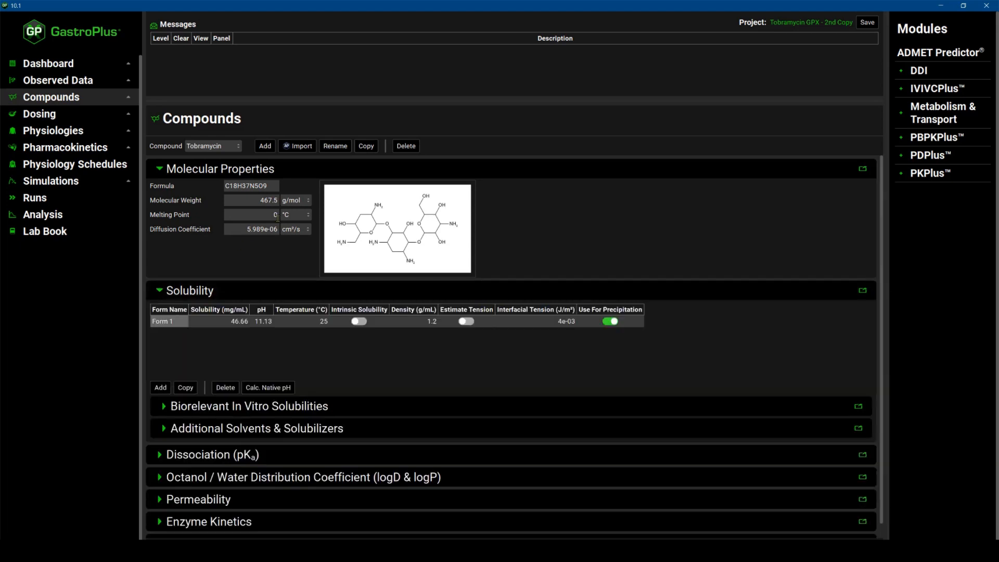
click(165, 406)
scroll(177, 447, down, 1)
Examine Tobramycin's dissociation (pKa), octanol/water distribution coefficient and permeability data
click(187, 481)
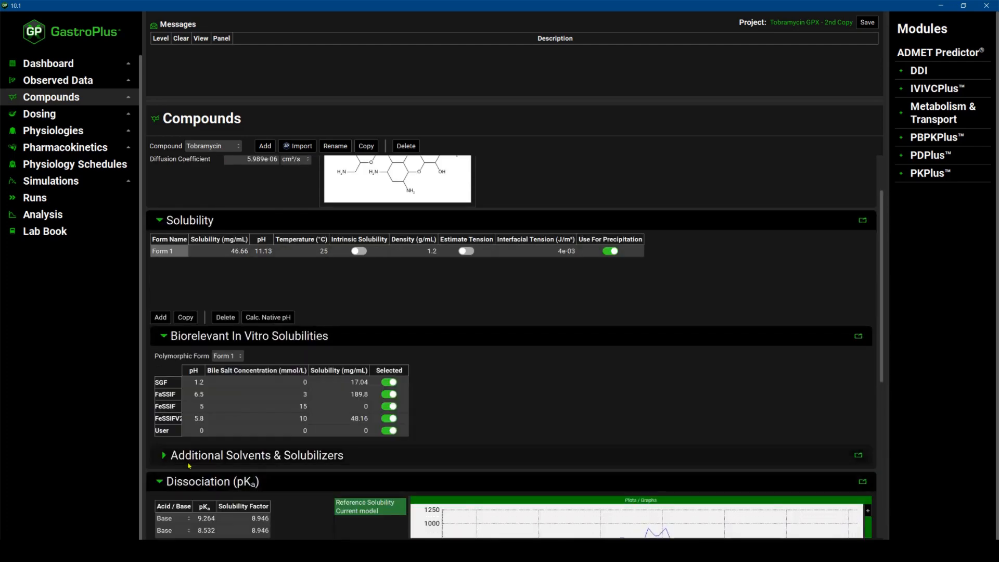
scroll(189, 466, down, 5)
scroll(262, 462, down, 3)
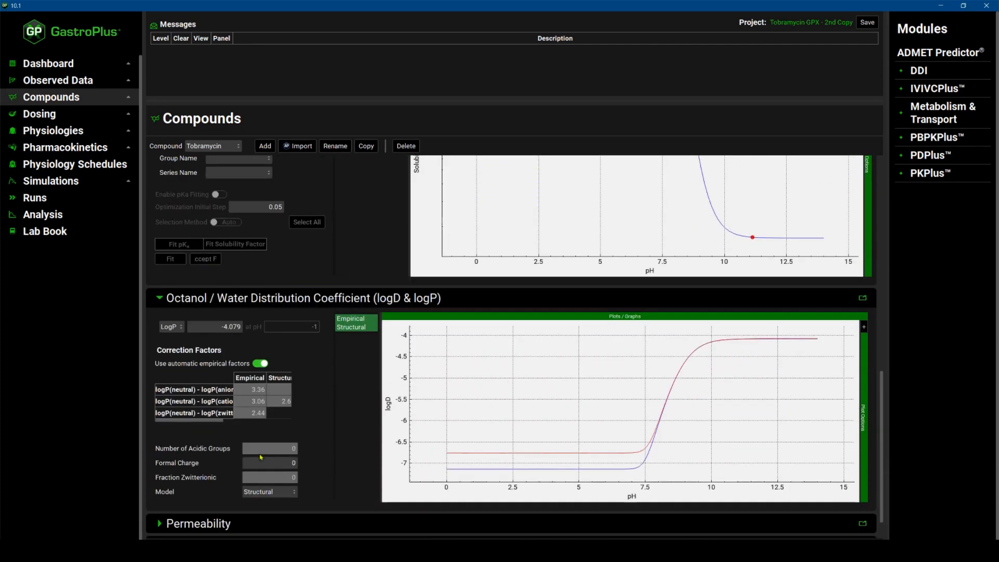
click(159, 485)
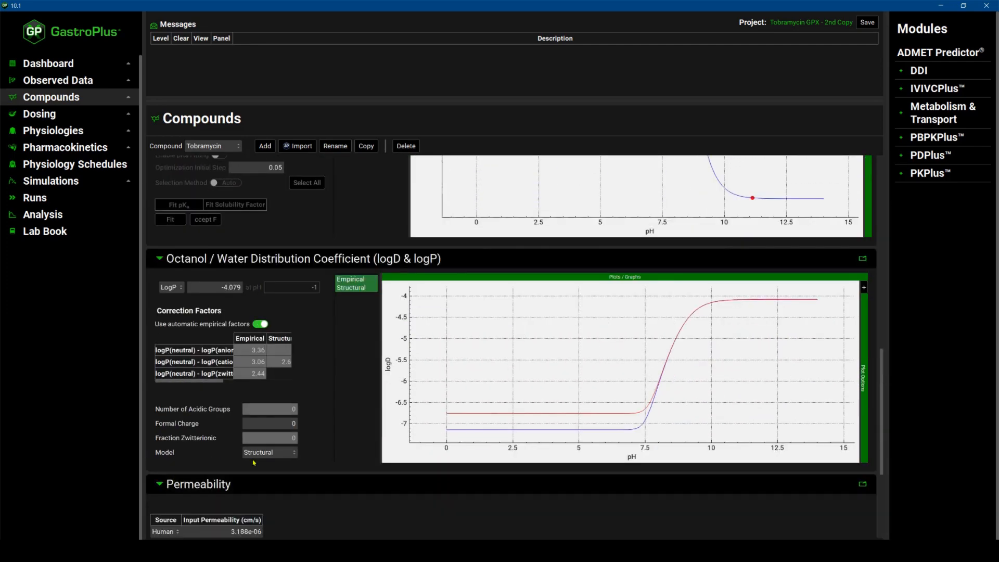
scroll(157, 499, down, 3)
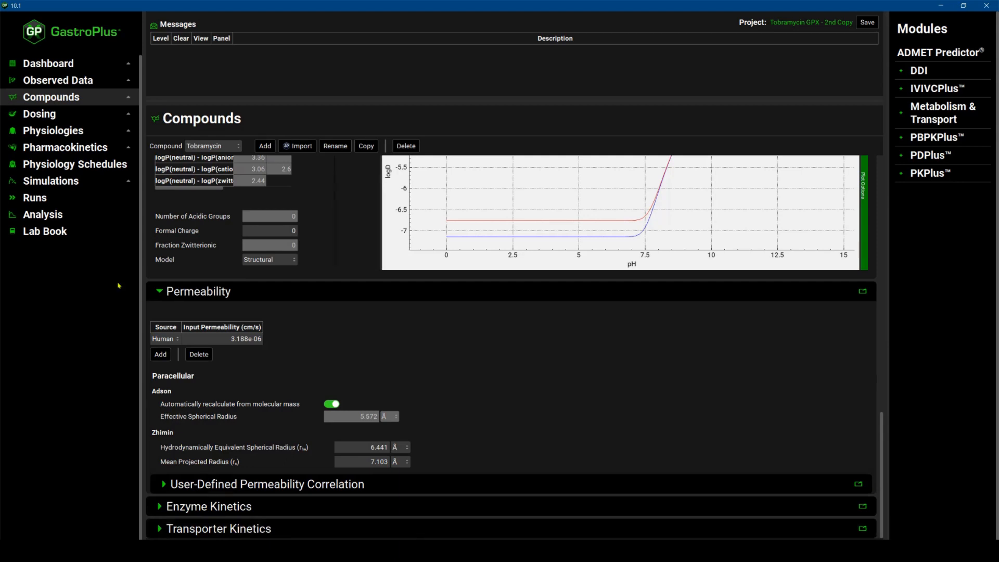
Review the available dosing formulations and dosing schedules, displaying the Dog IV 20 mpk schedule
click(46, 115)
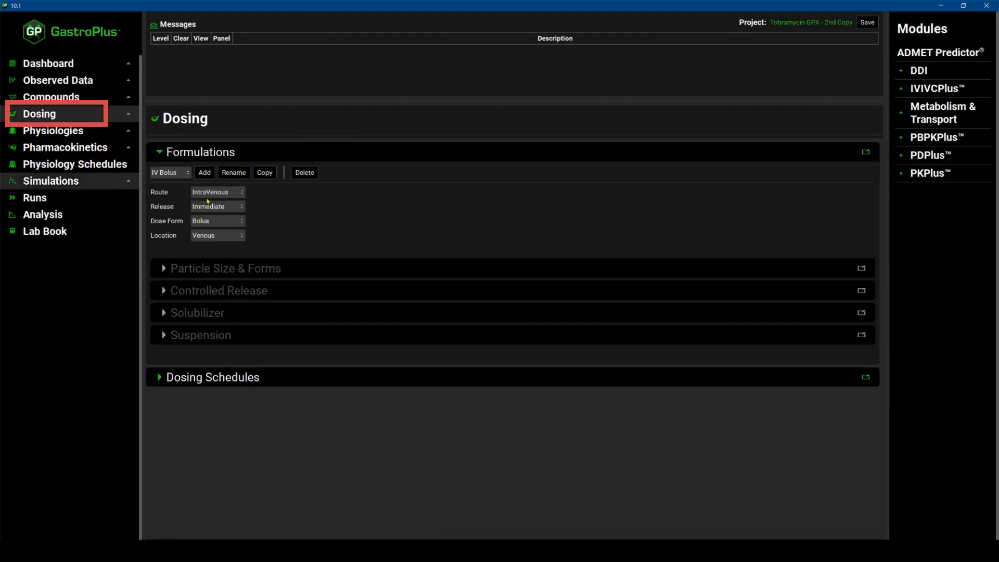
click(188, 174)
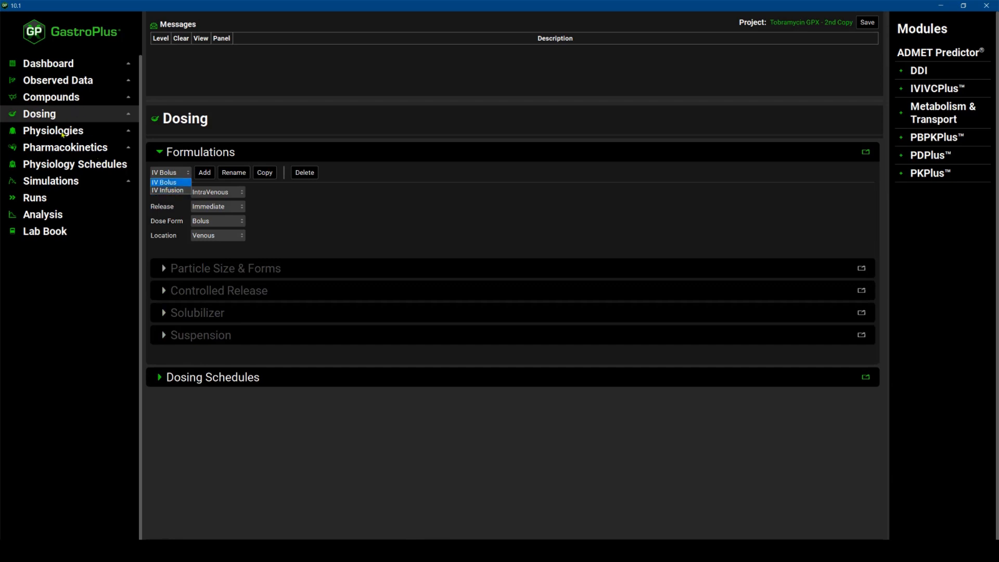
click(161, 379)
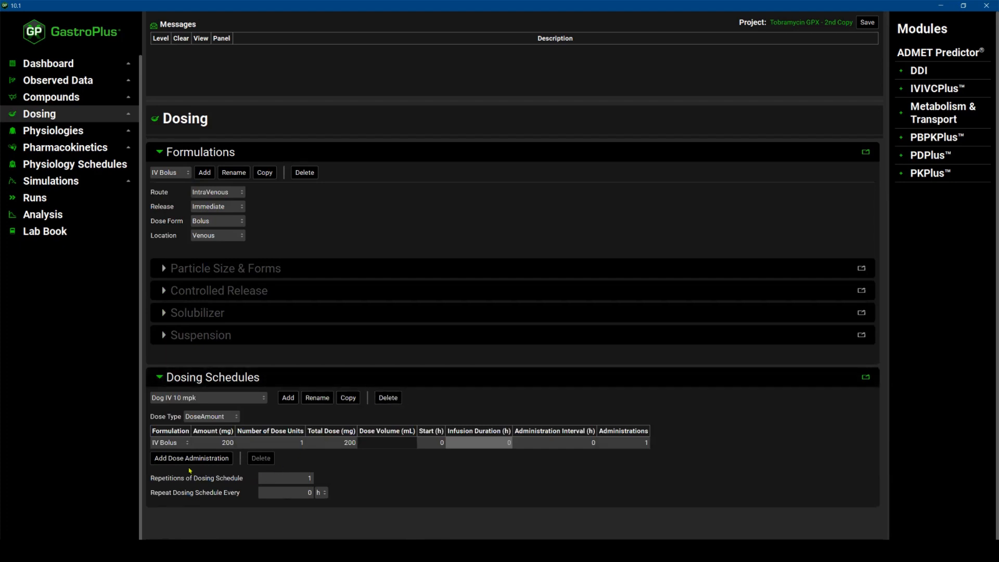
click(262, 399)
click(177, 416)
click(179, 398)
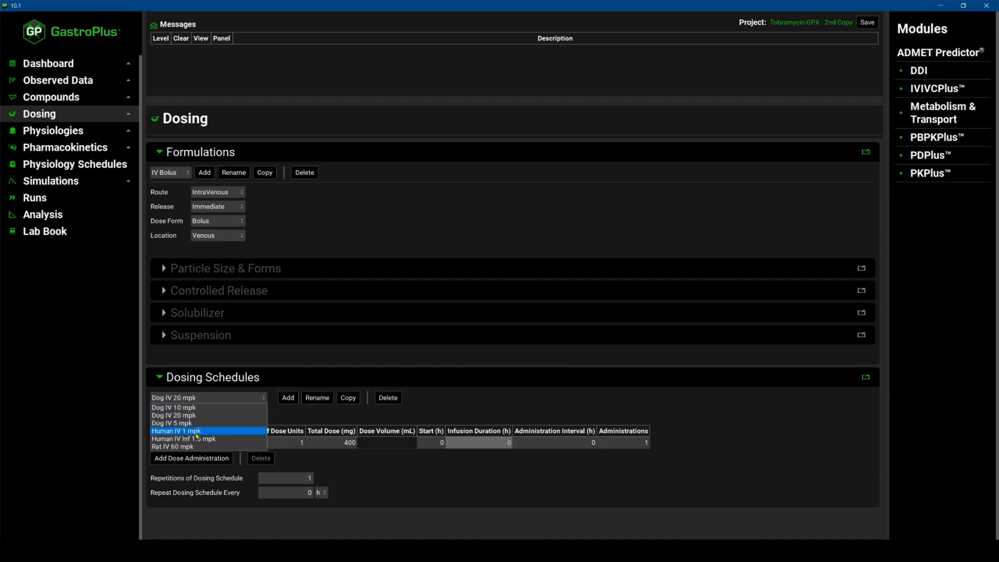
Create the PEAR physiology for the Rat 0.232 kg physiology and check its tissue table
click(67, 133)
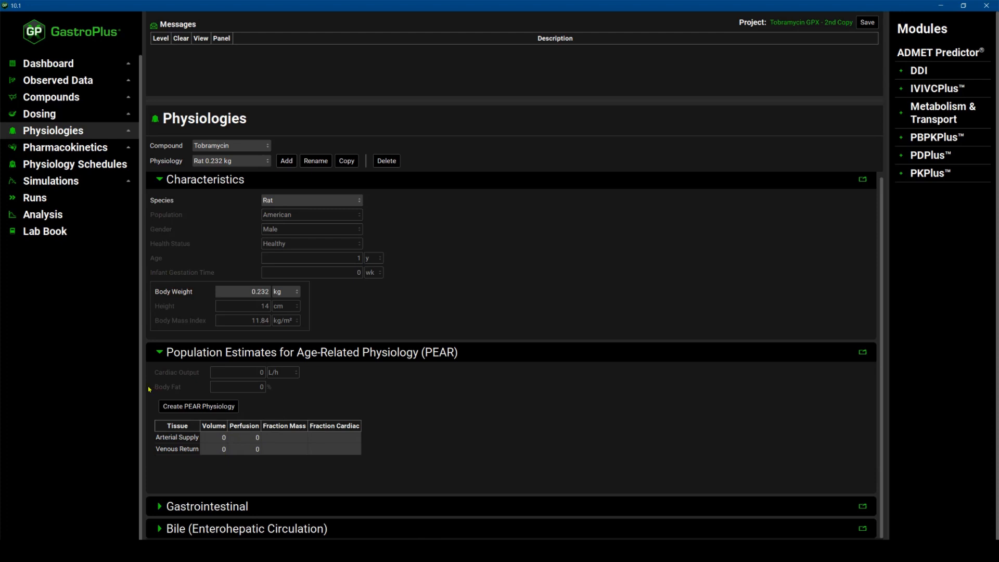
click(201, 406)
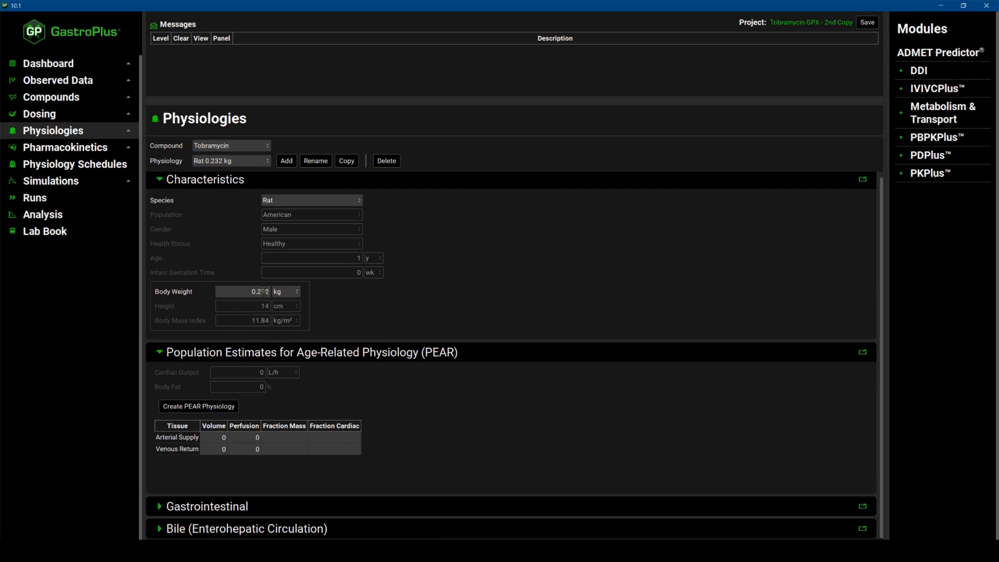
click(206, 410)
scroll(425, 424, down, 2)
scroll(426, 424, down, 3)
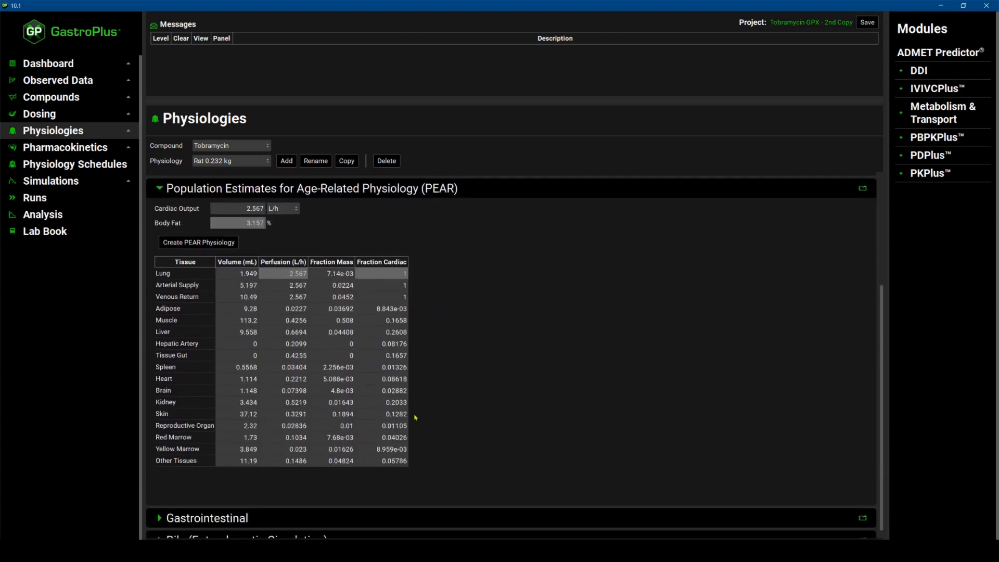
scroll(274, 448, down, 1)
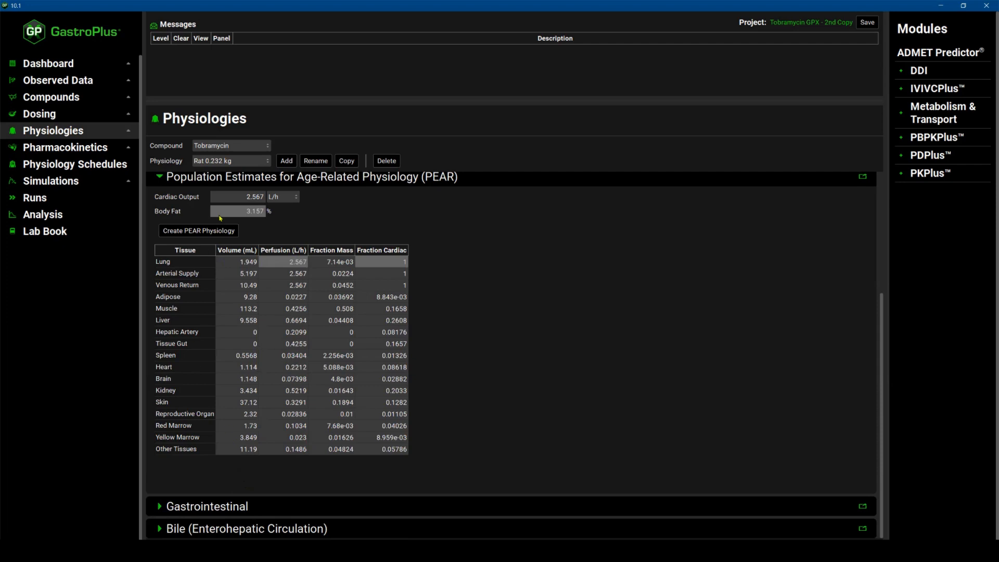
Set all tissues to Perfusion Limited in the PBPKPlus pharmacokinetics model for Tobramycin in Rat 0.232 kg
click(67, 148)
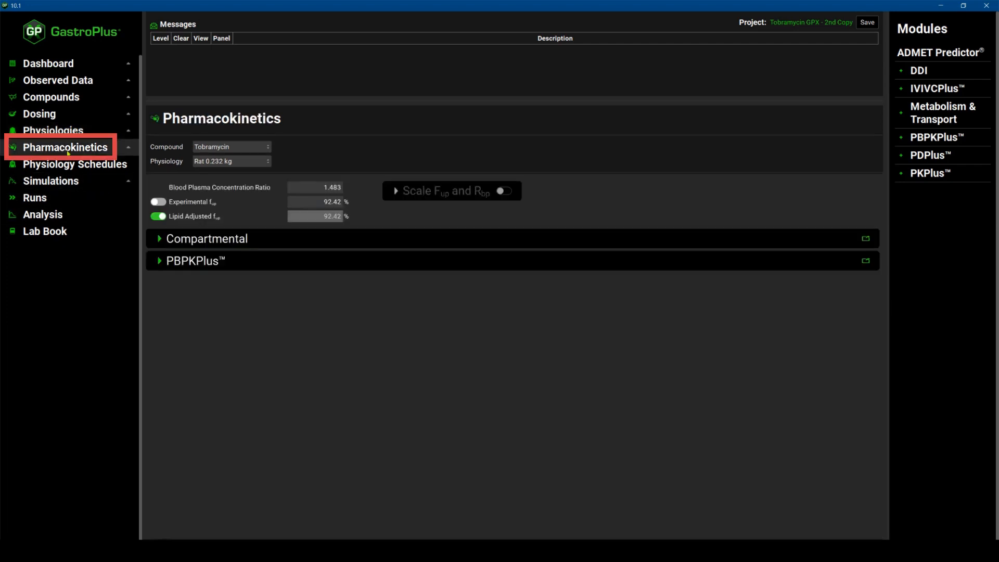
click(161, 262)
scroll(252, 334, down, 3)
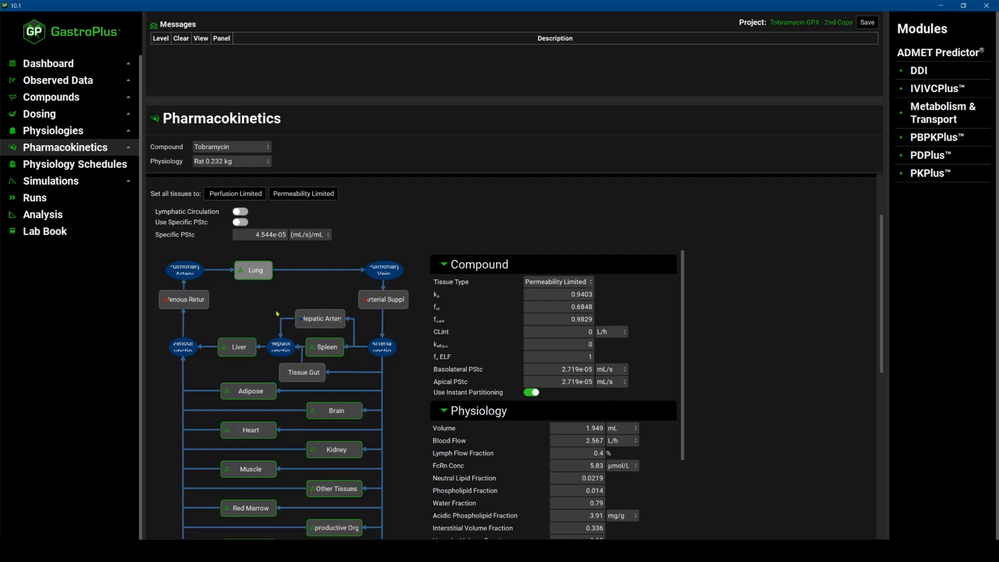
click(228, 194)
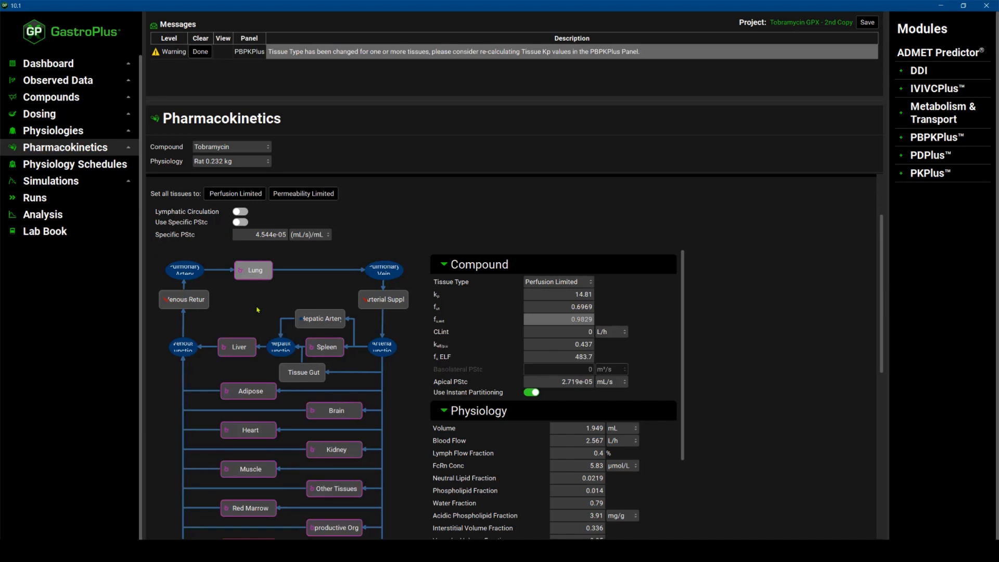
scroll(348, 482, down, 3)
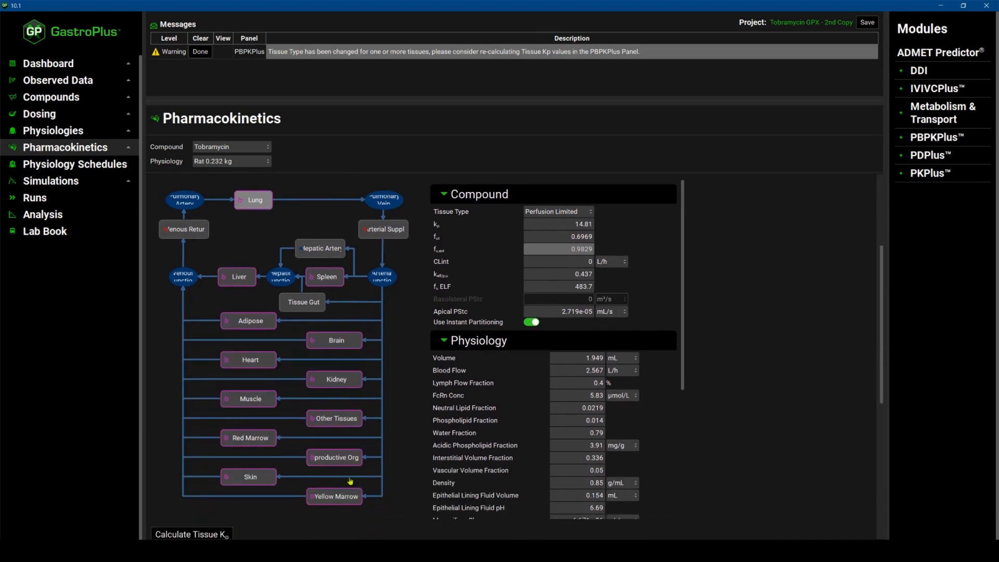
scroll(353, 475, up, 1)
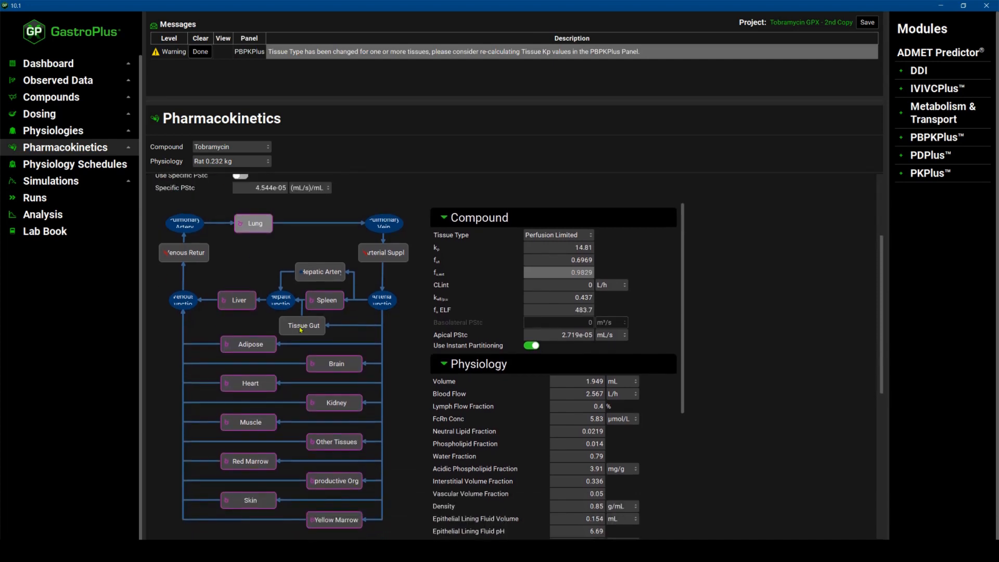
Select Rat 0.232 kg as the physiology for the Tobramycin pharmacokinetics
scroll(249, 266, up, 1)
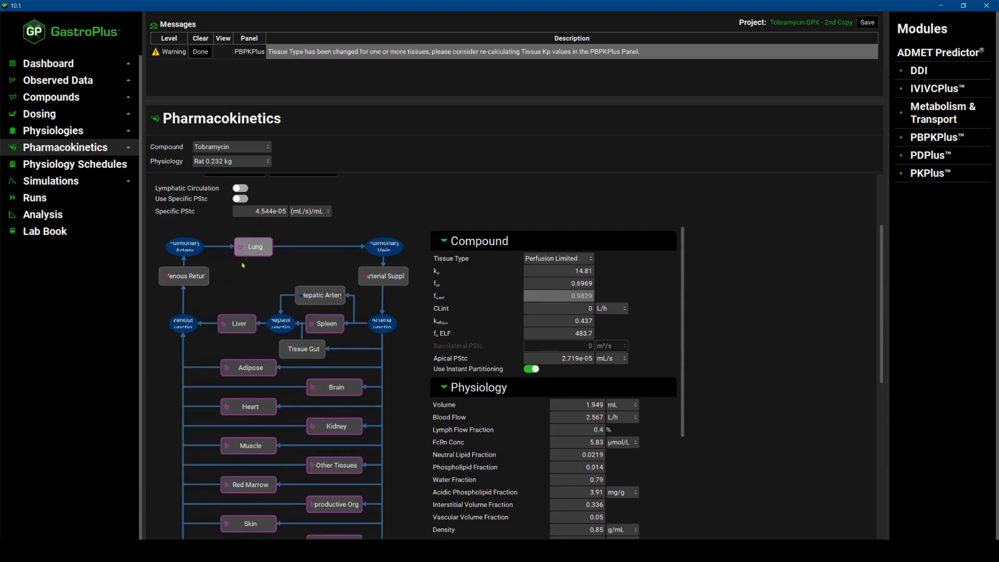
scroll(205, 213, up, 1)
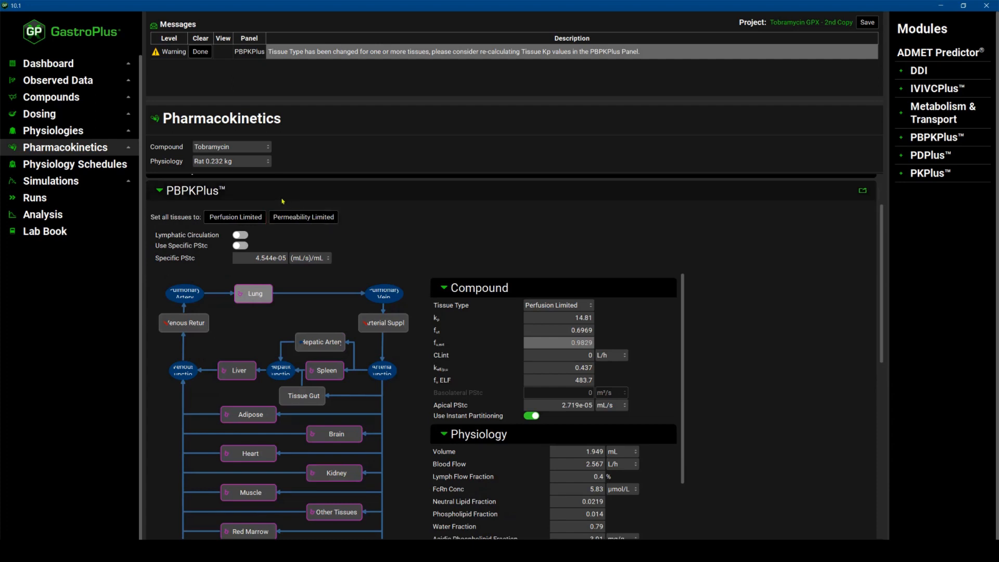
click(269, 162)
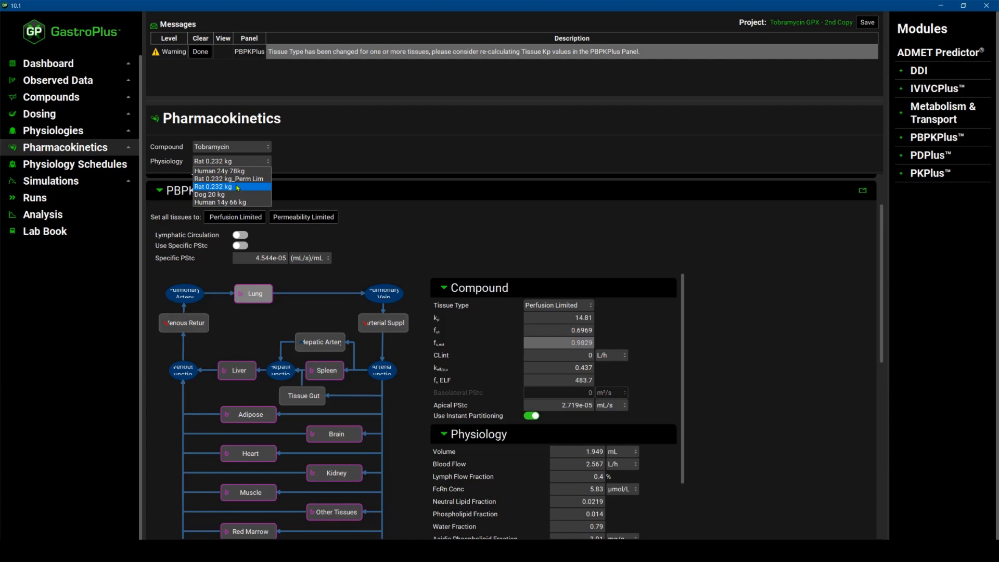
click(237, 187)
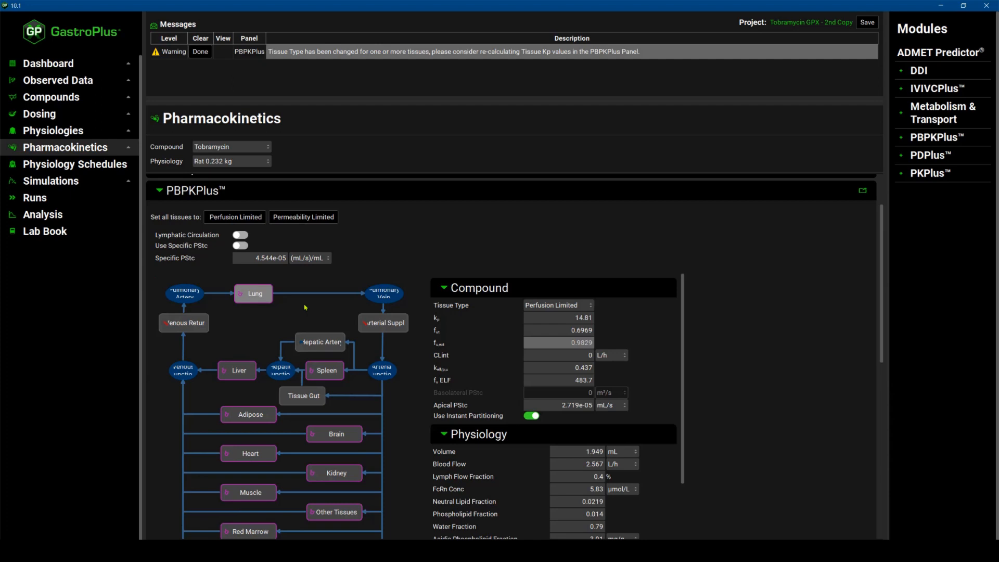
Review the Specific PStc setting, the tissue diagram and the tissue parameter table with its Kp, clearance, volume and flow columns
scroll(305, 307, down, 1)
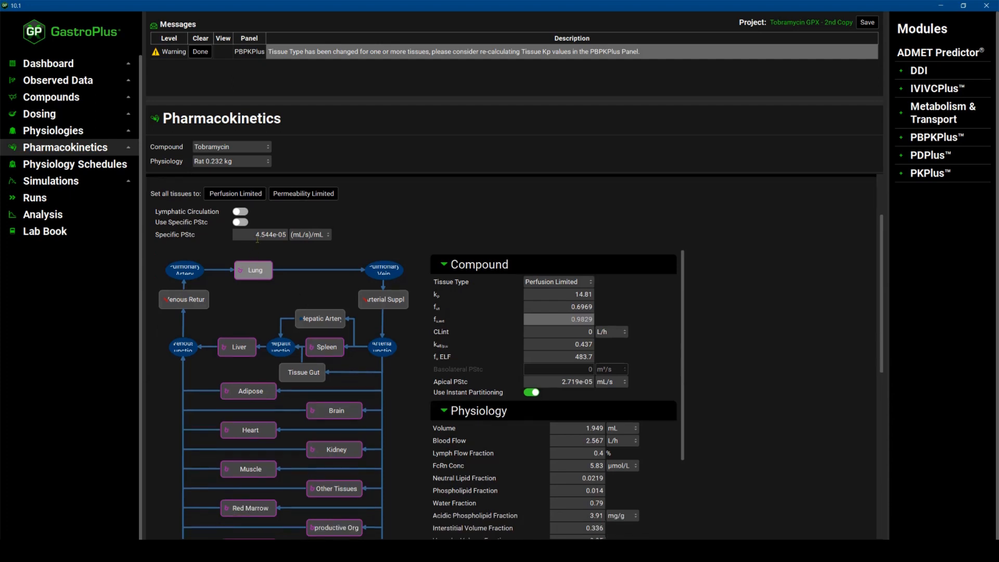
drag(253, 235, 291, 240)
key(Return)
scroll(246, 419, down, 1)
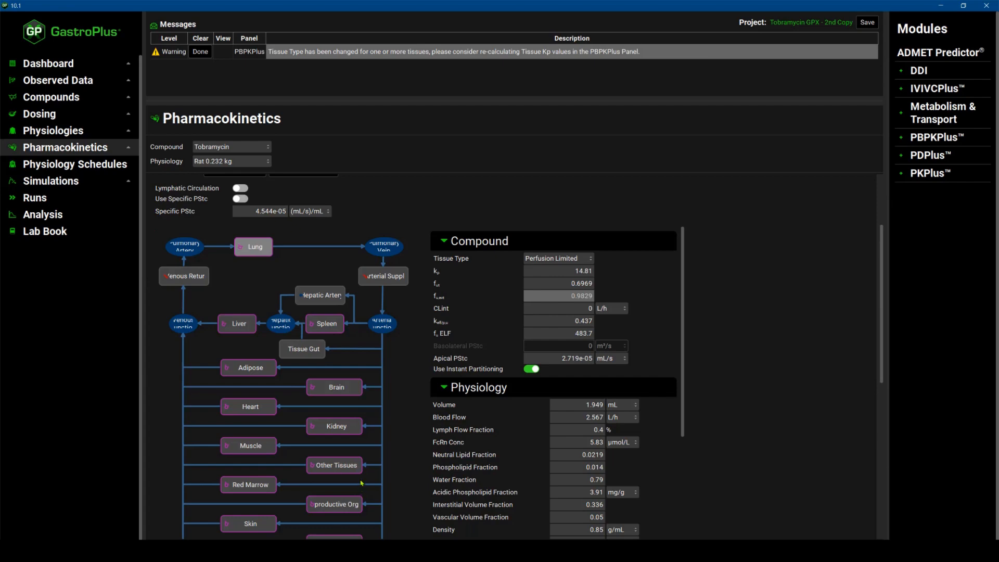
scroll(362, 483, down, 6)
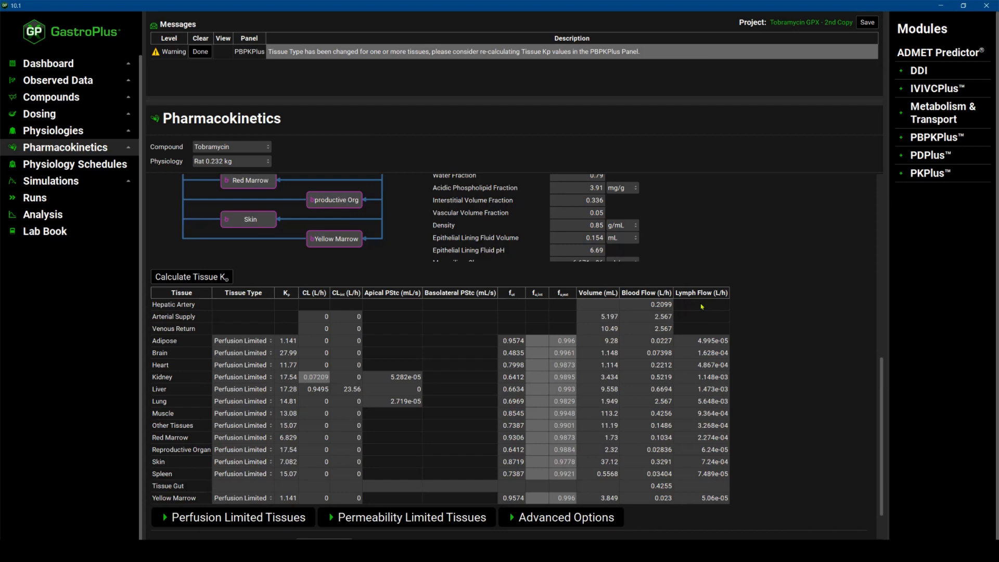
scroll(585, 372, down, 1)
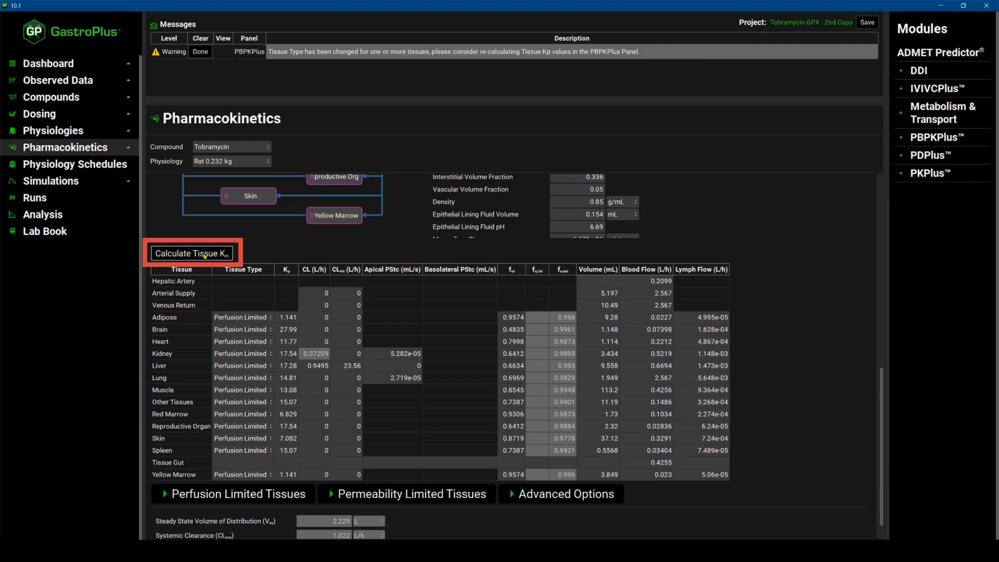
scroll(234, 287, down, 1)
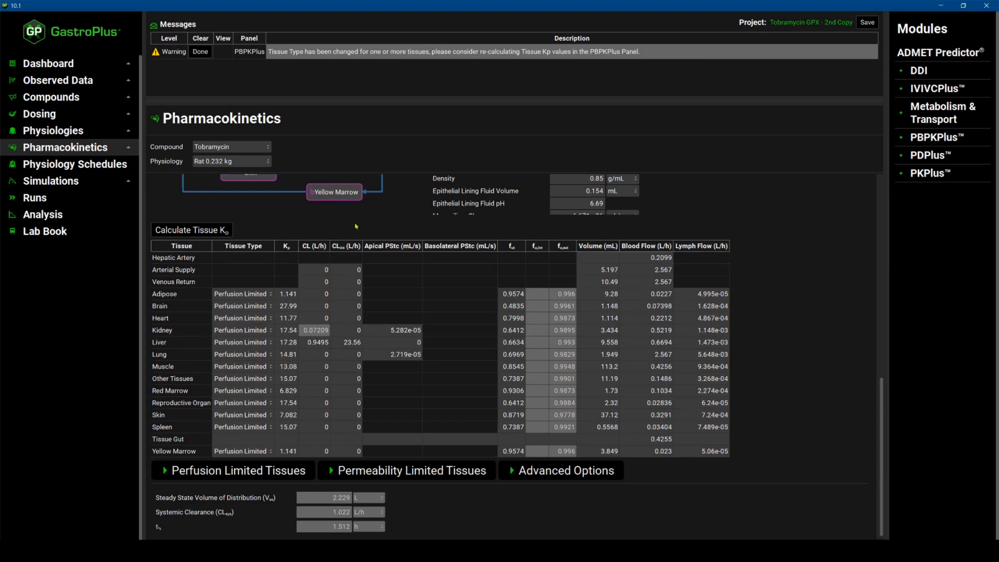
Set the Apical PStc of the Kidney and Lung to 0 in the tissue table, and check the Liver's
scroll(356, 224, up, 3)
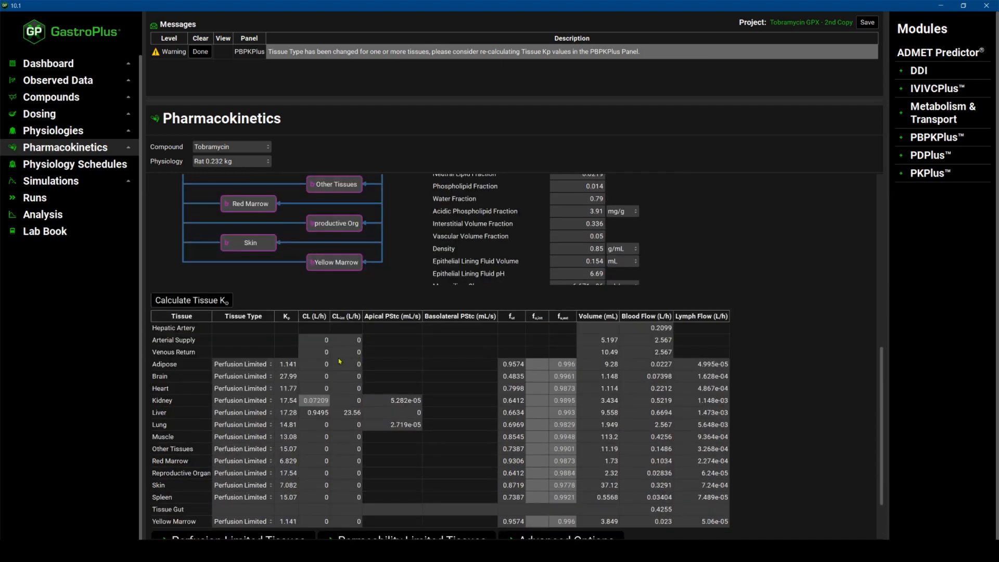
double_click(401, 400)
text(0)
key(Return)
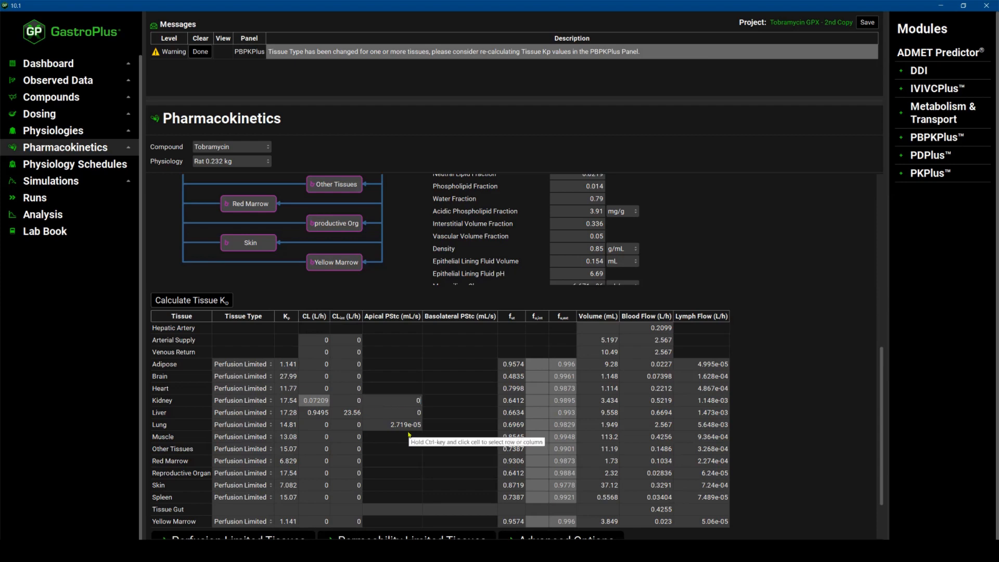
double_click(398, 427)
text(0)
key(Return)
click(400, 437)
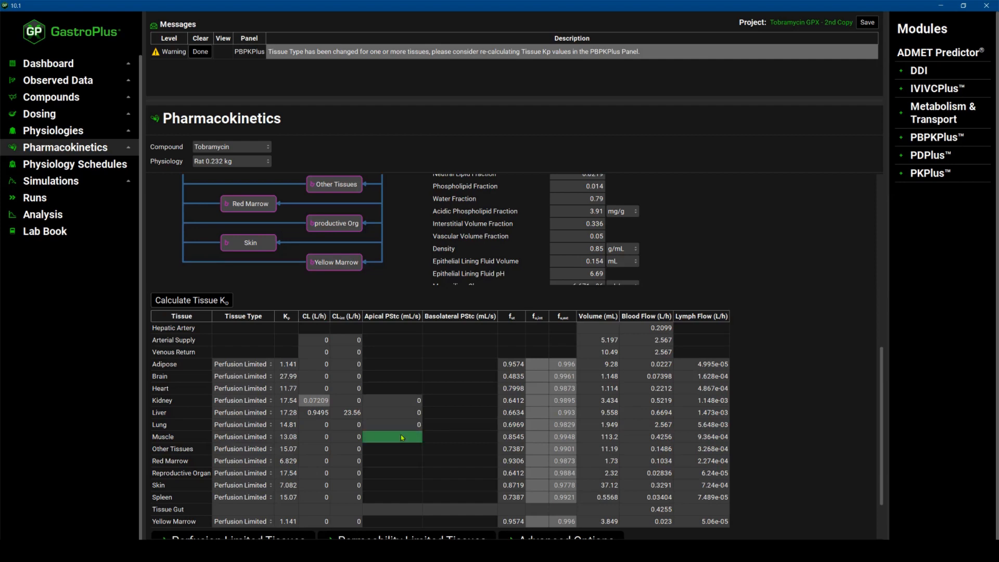
double_click(399, 412)
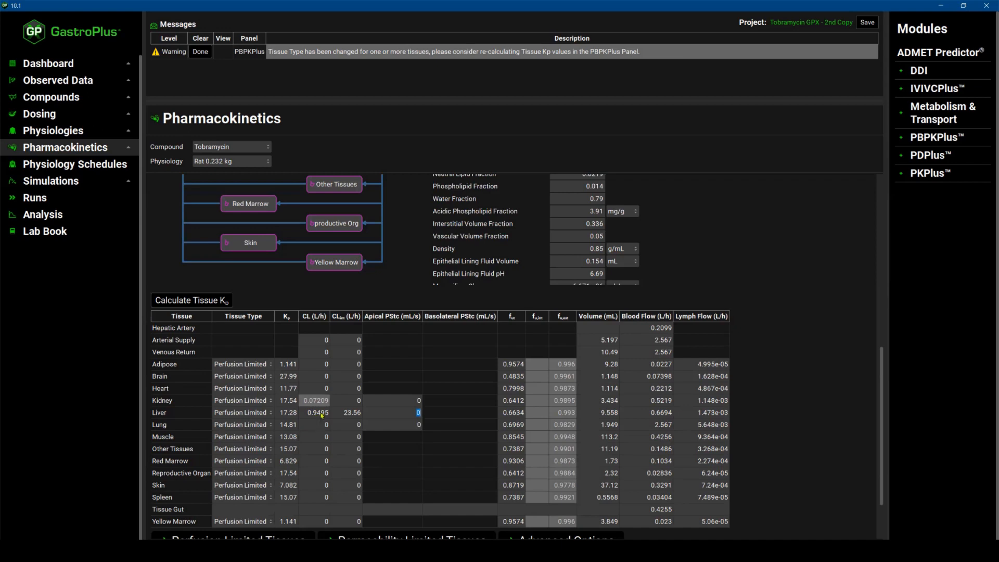
Set the Liver CL to 0 in the tissue table and check the volume of distribution, systemic clearance and half-life
double_click(314, 414)
text(0)
double_click(323, 425)
scroll(346, 419, down, 1)
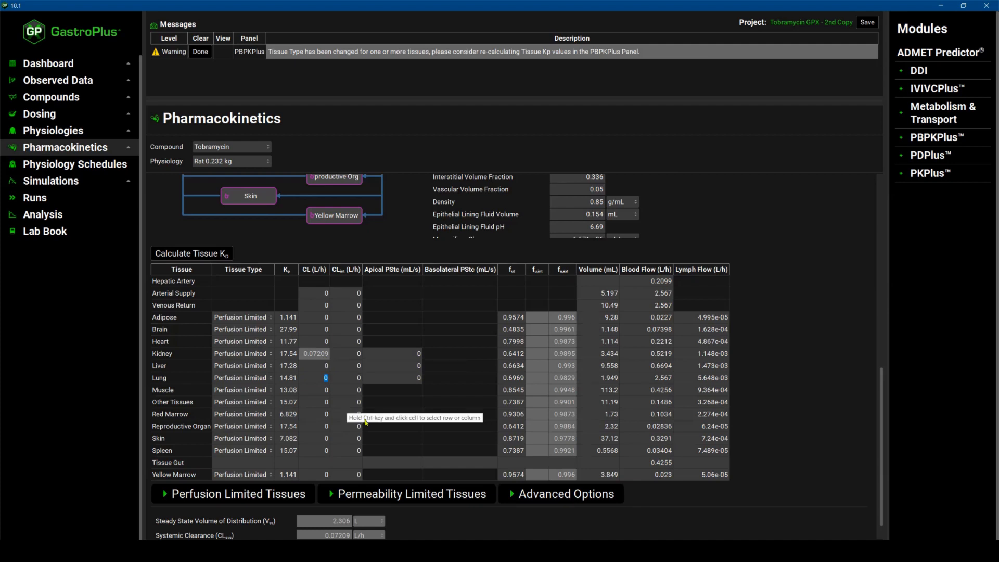
scroll(368, 423, down, 2)
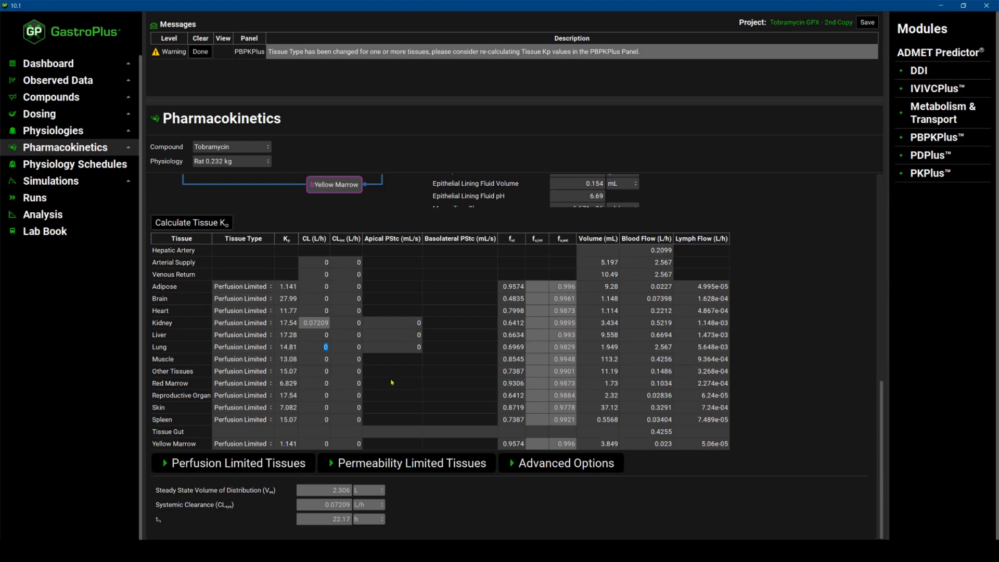
Expand the perfusion limited and permeability limited tissue settings and review the Kp and fut method options for perfusion limited tissues
click(166, 464)
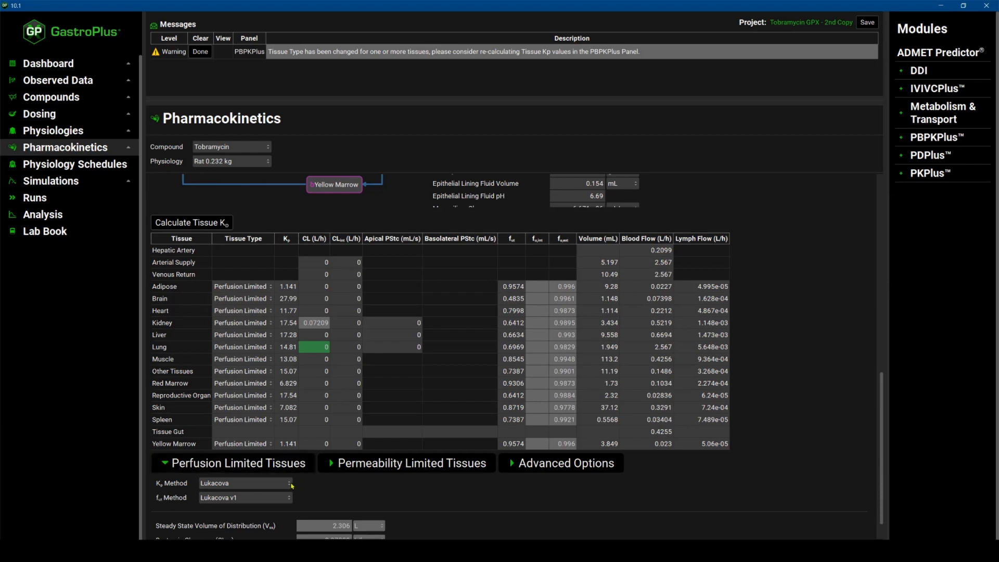
click(396, 463)
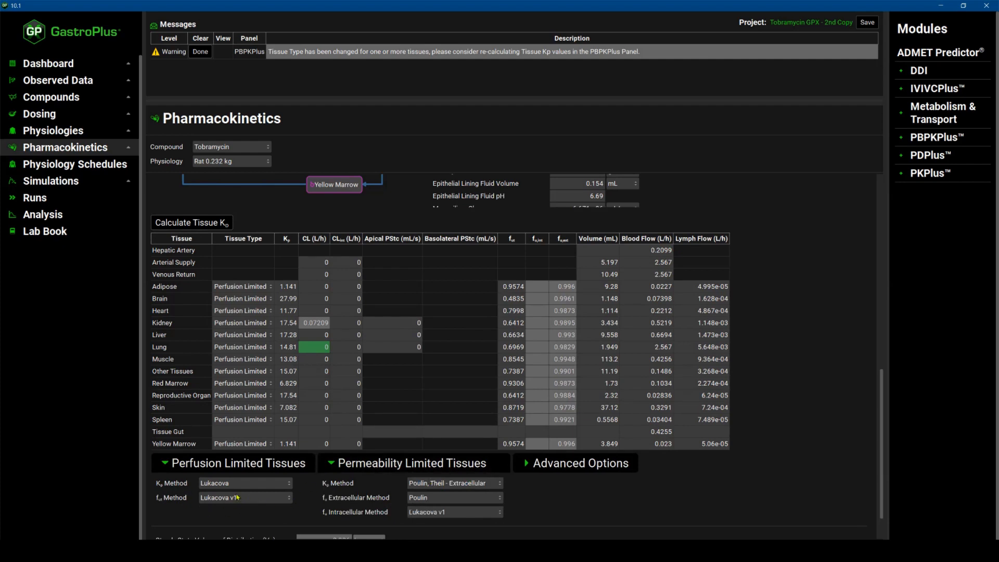
click(291, 485)
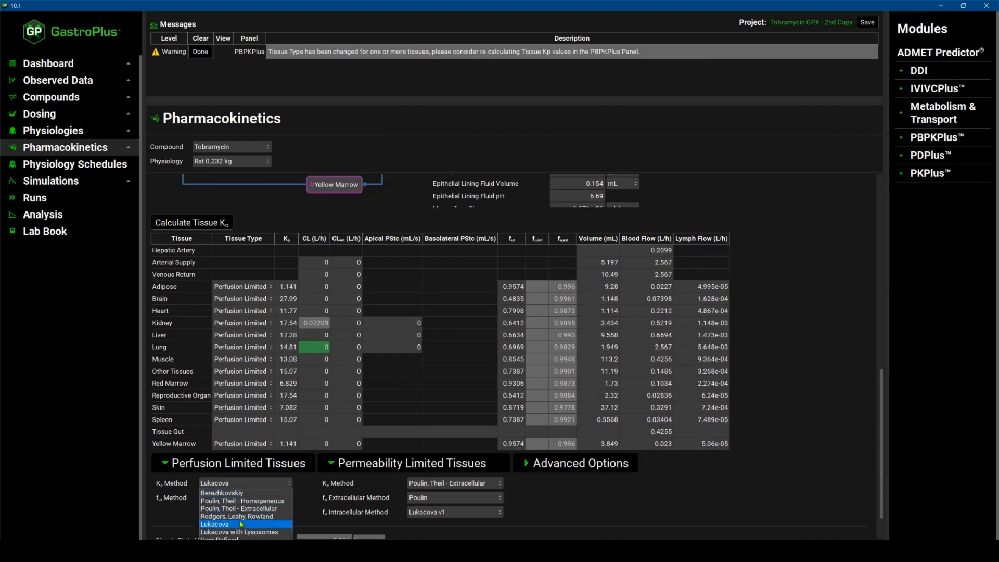
click(163, 496)
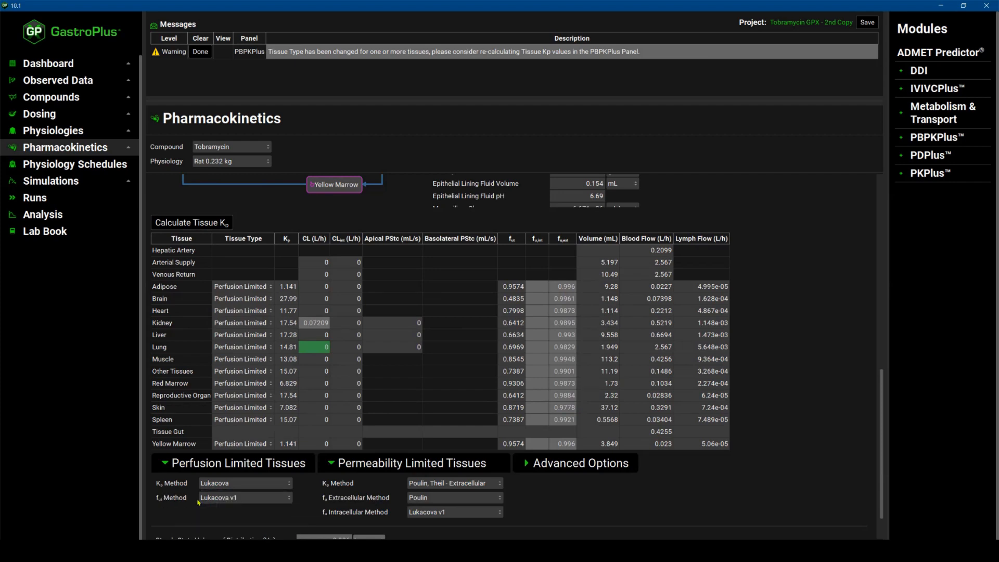
click(270, 498)
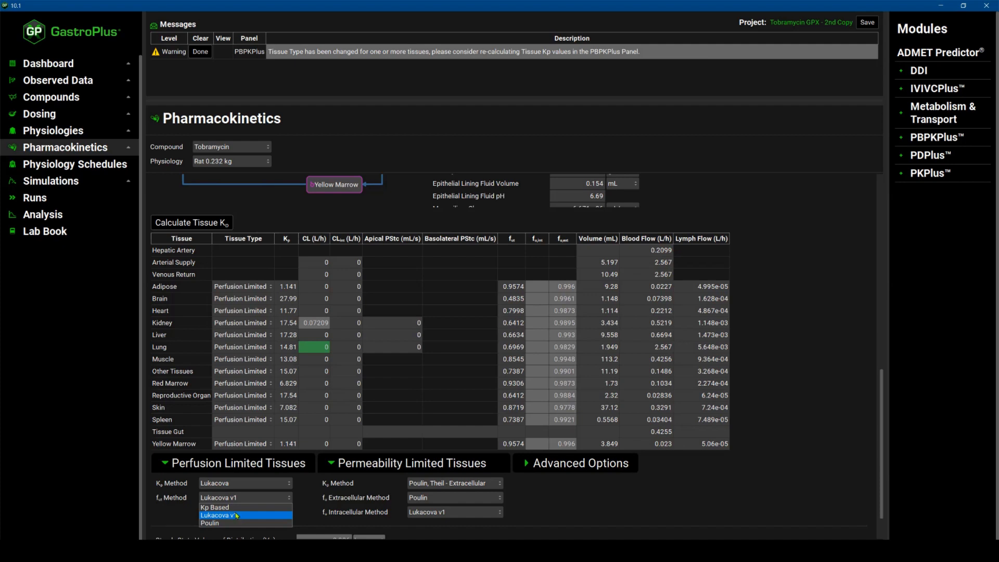
click(173, 518)
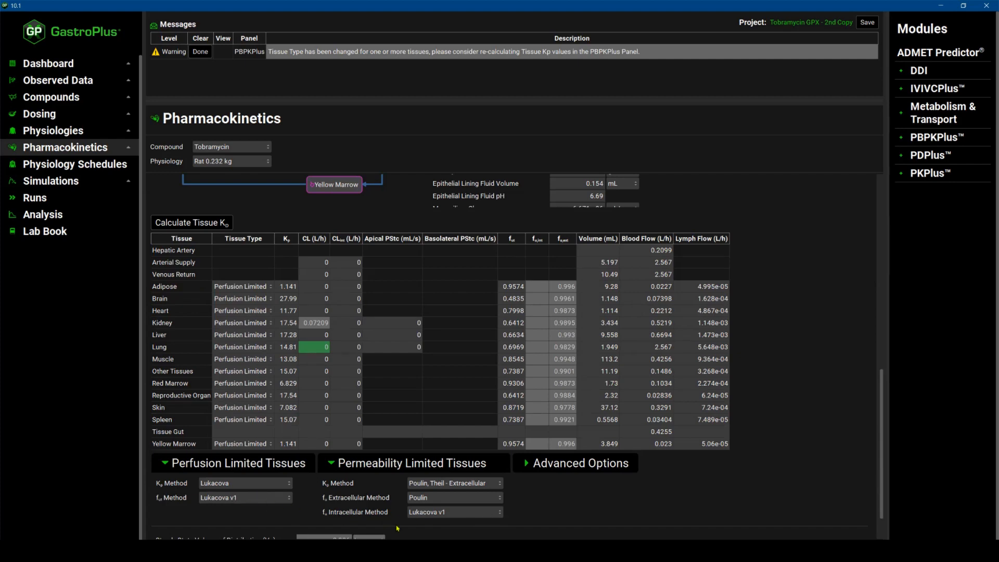
Review the Kp Method and fu Intracellular Method options for permeability limited tissues
click(499, 485)
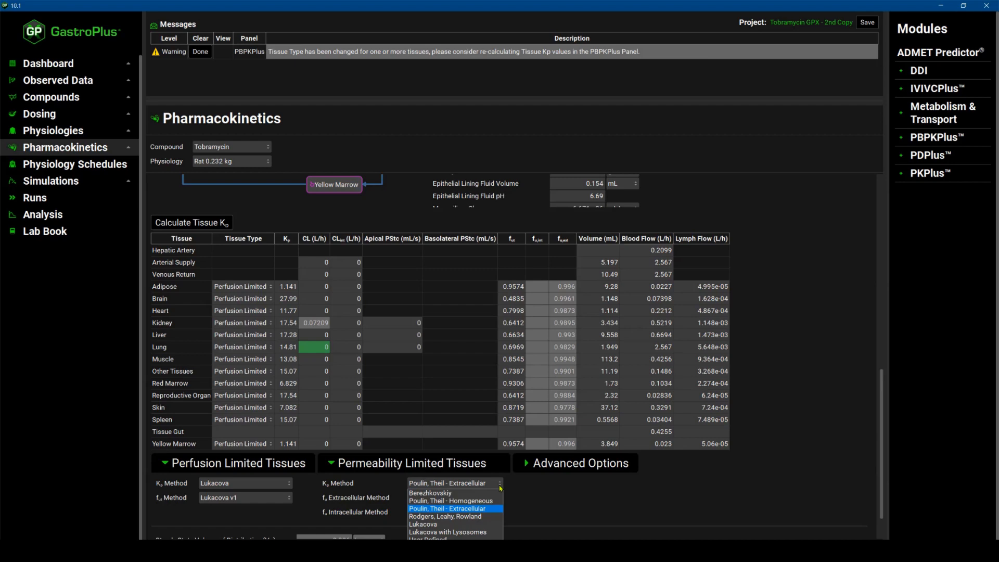
click(500, 487)
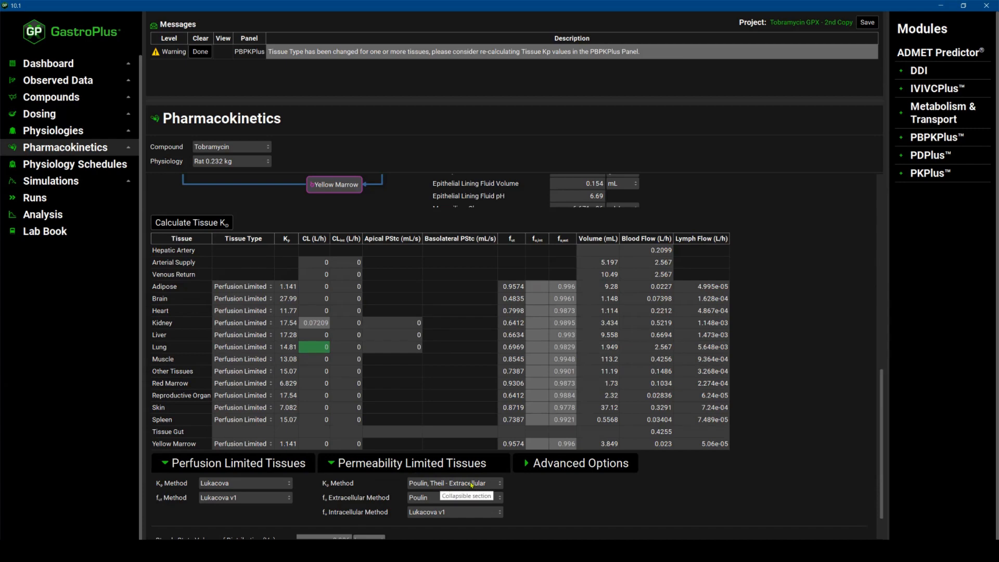
click(500, 514)
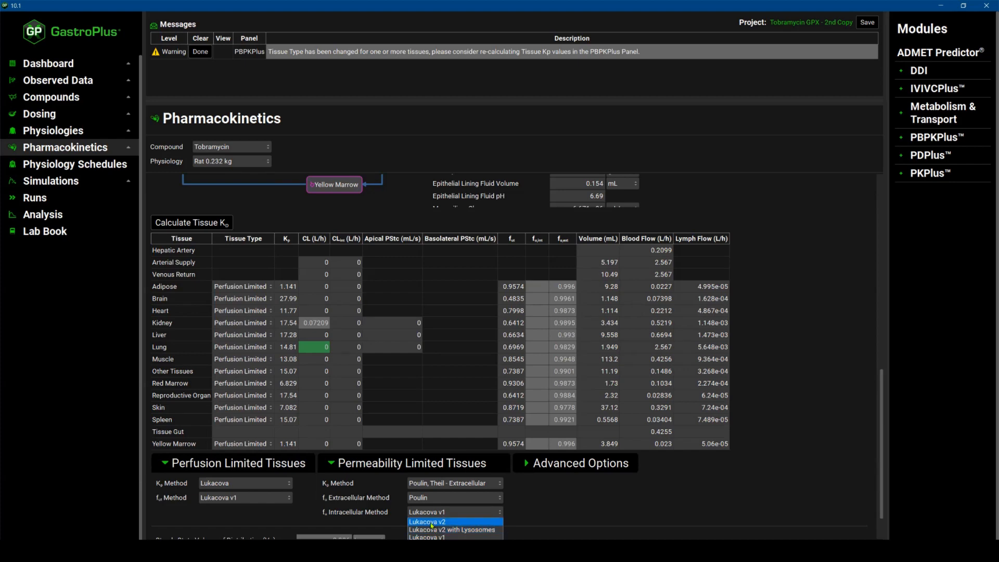
click(536, 515)
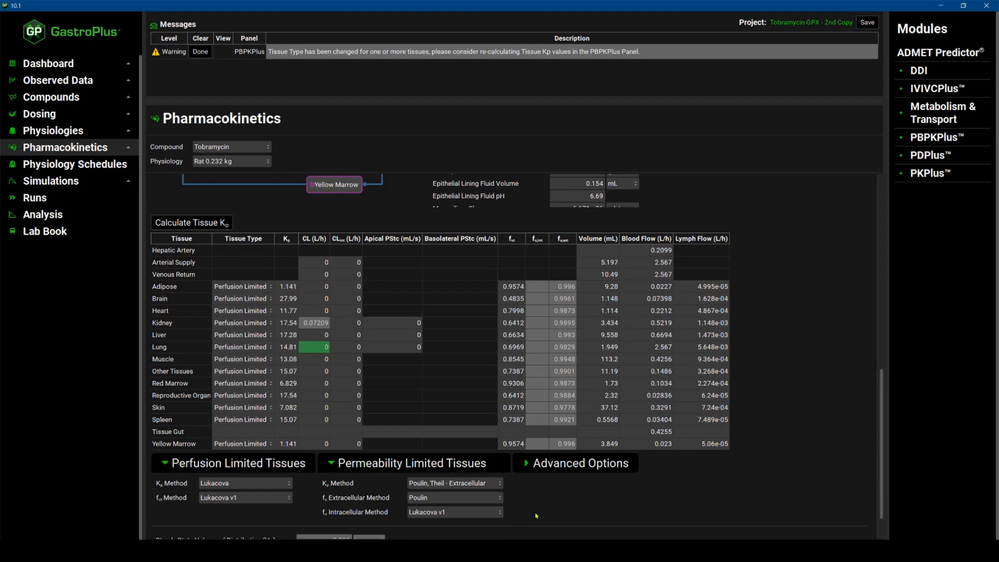
scroll(355, 492, down, 1)
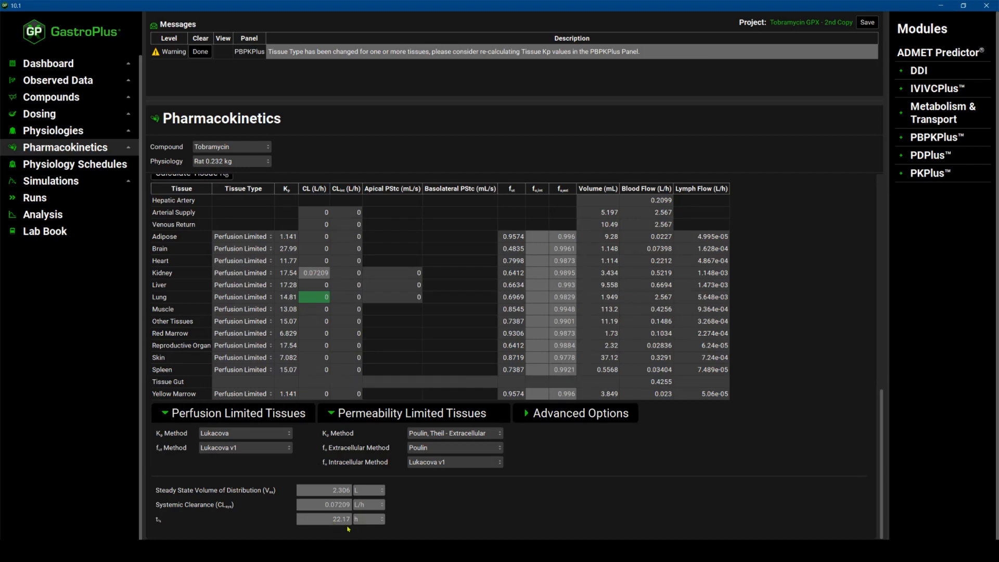
Examine the Lung and Kidney tissue parameters, including the Kidney Filtration Method under the Kidney's urine settings
scroll(549, 357, up, 10)
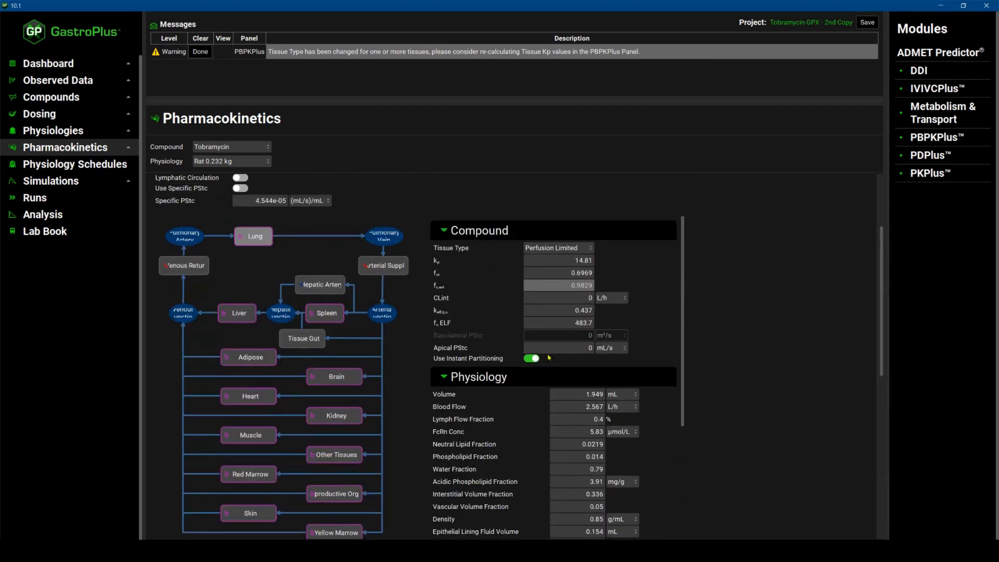
scroll(548, 358, down, 1)
scroll(549, 357, up, 2)
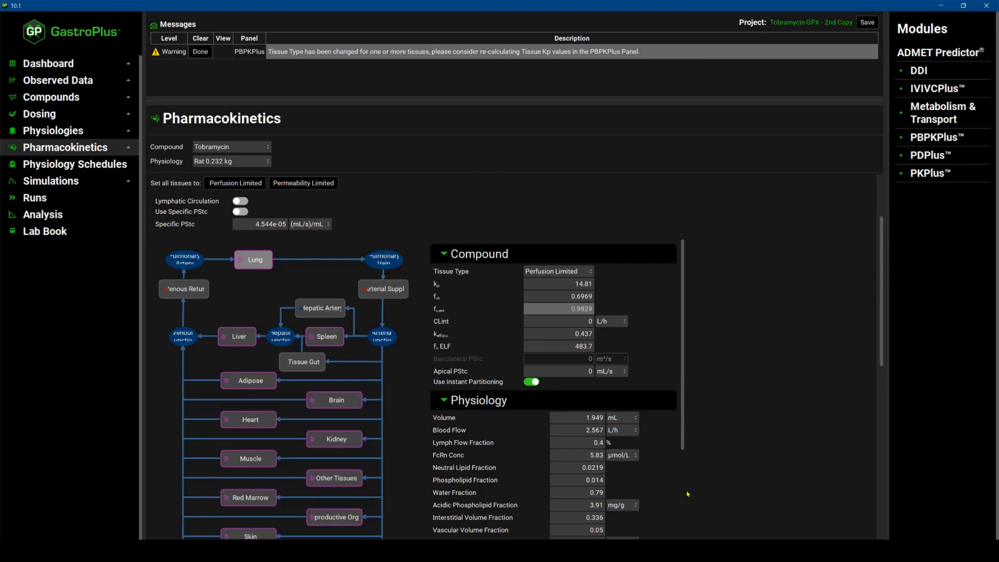
scroll(693, 473, down, 5)
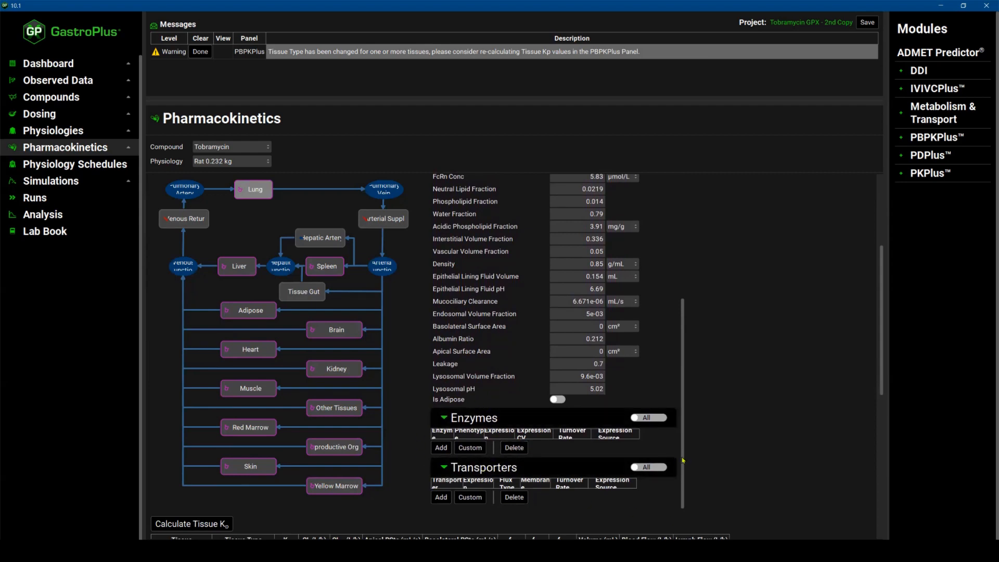
drag(683, 458, 688, 329)
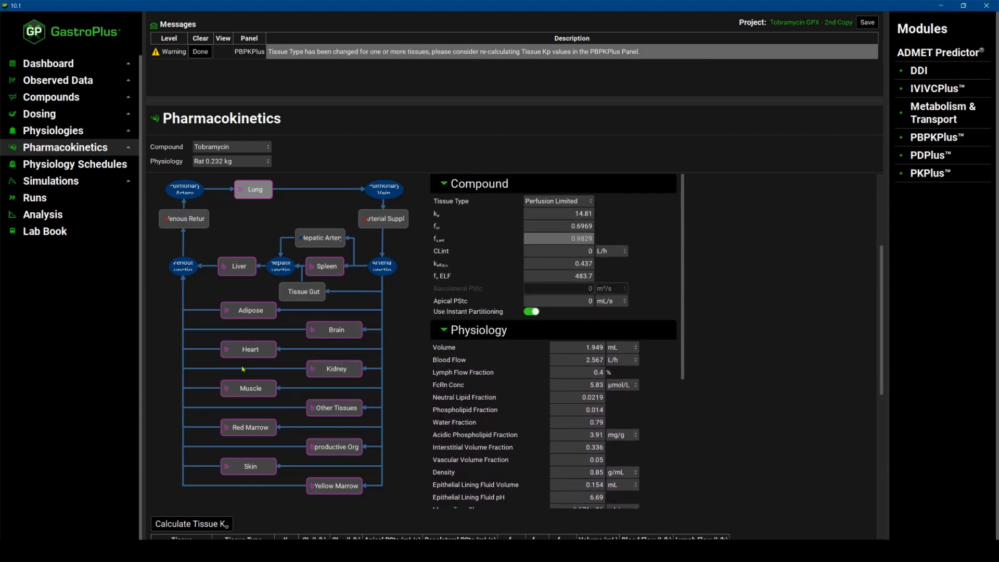
click(330, 372)
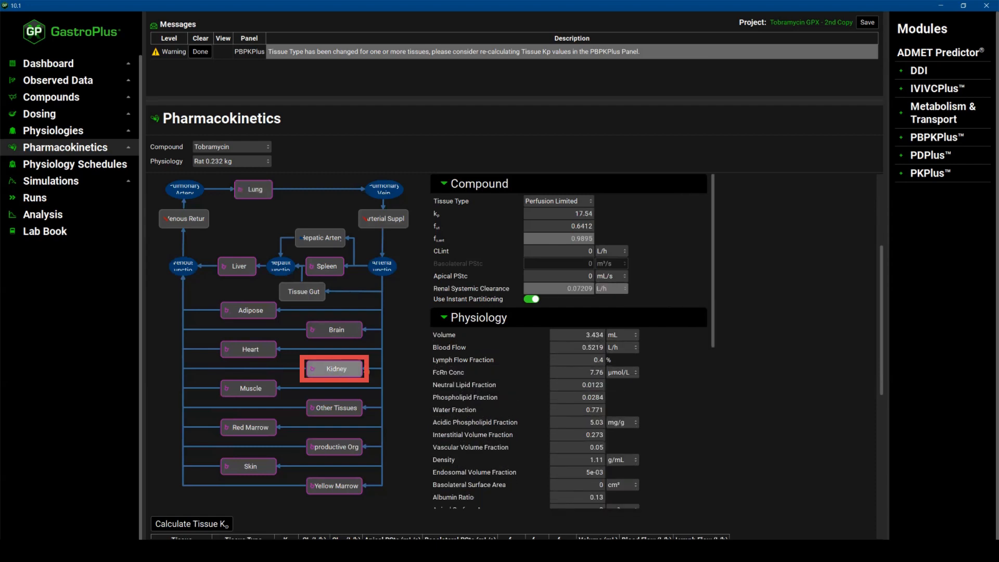
scroll(572, 420, down, 3)
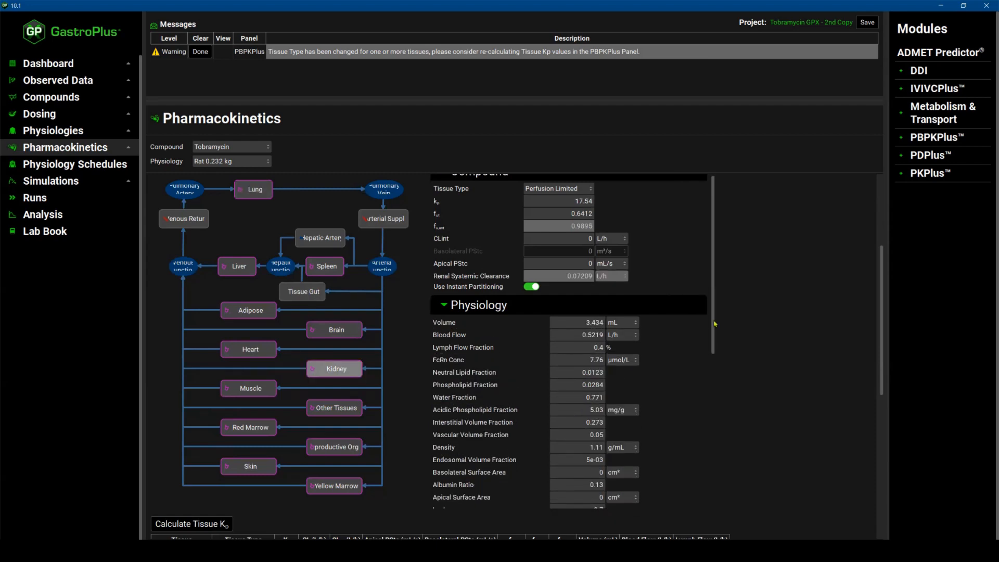
scroll(716, 359, up, 1)
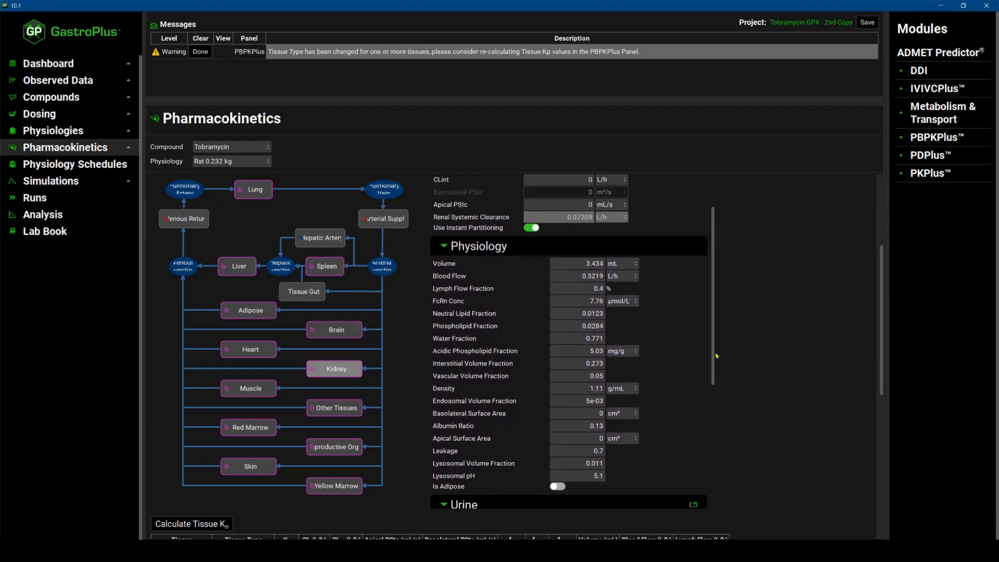
scroll(713, 363, down, 5)
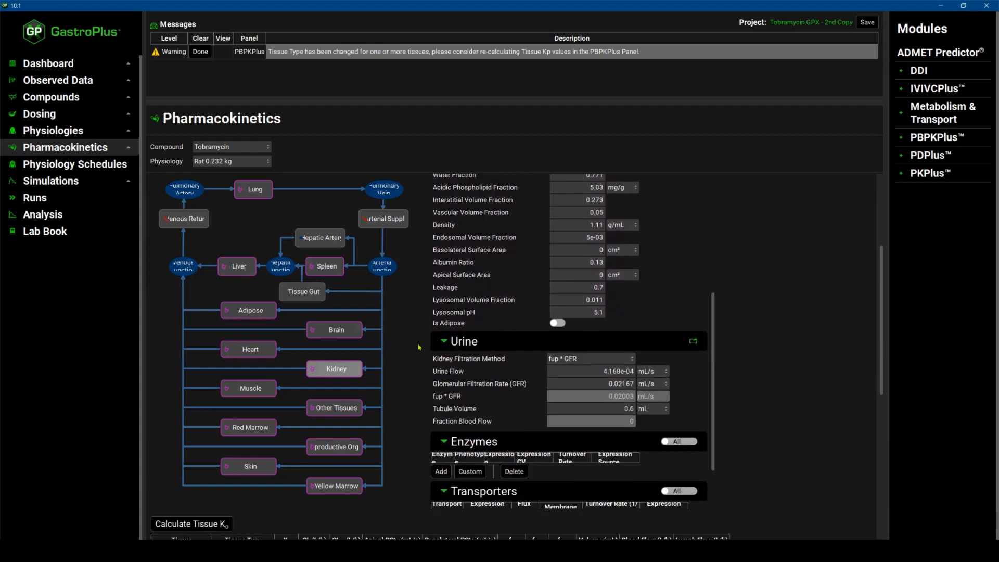
click(632, 359)
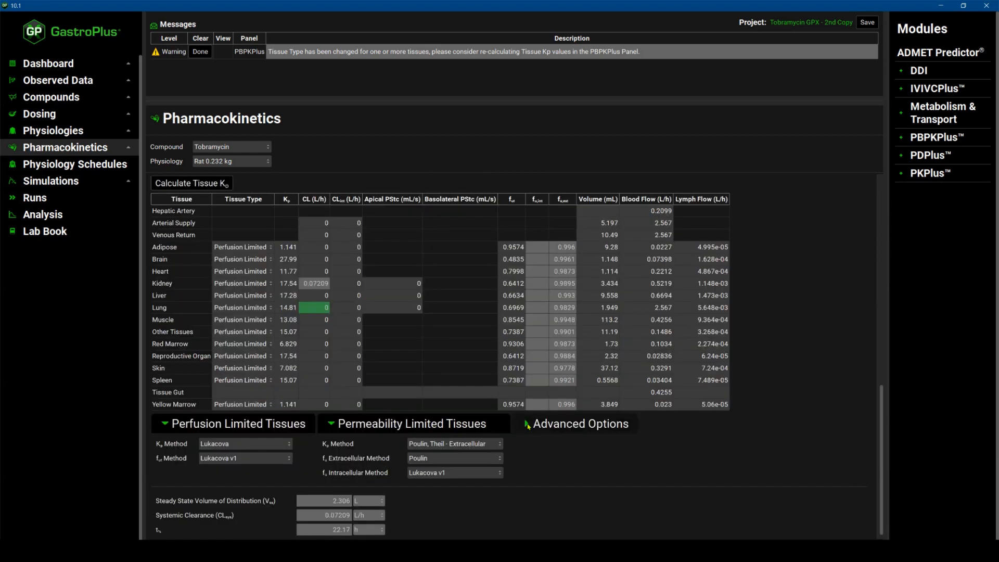
Review the Advanced Options for the tissue calculations, including the Normal Tissues, Yellow Marrow, Adipose and Tissue Albumin settings
click(529, 425)
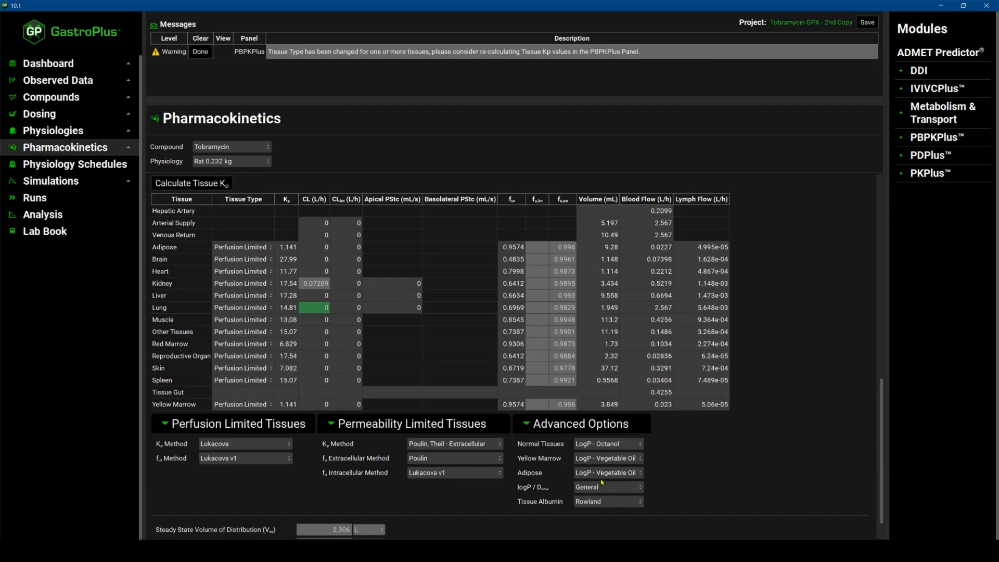
scroll(613, 471, down, 1)
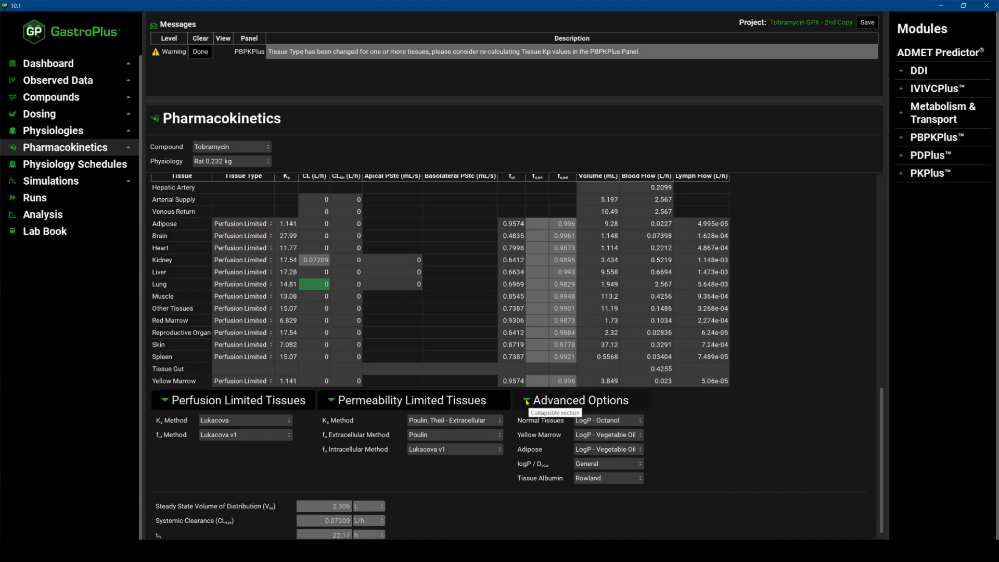
click(527, 401)
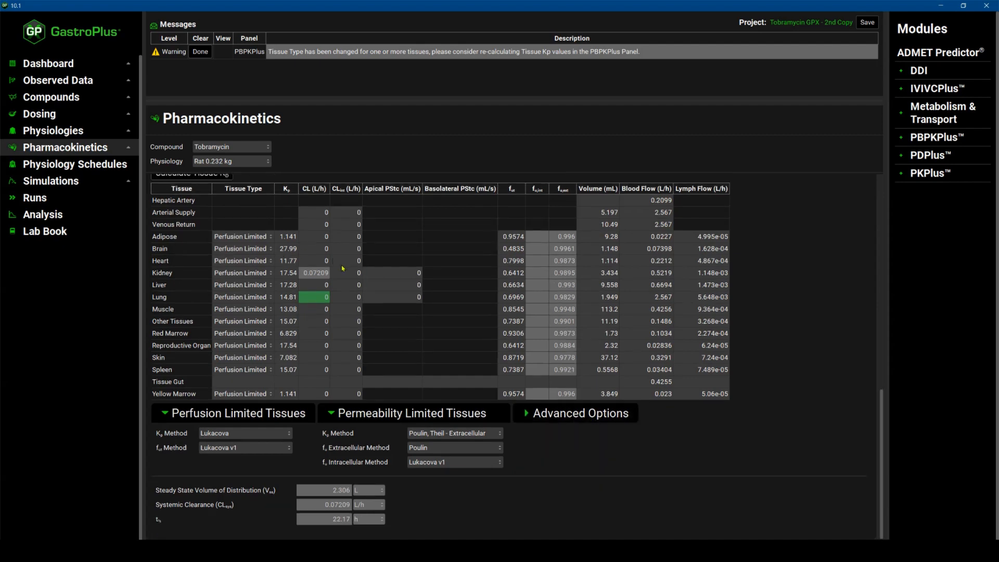
Save the project with the current pharmacokinetic settings for the 0.232 kg rat
scroll(305, 319, up, 3)
scroll(305, 319, up, 10)
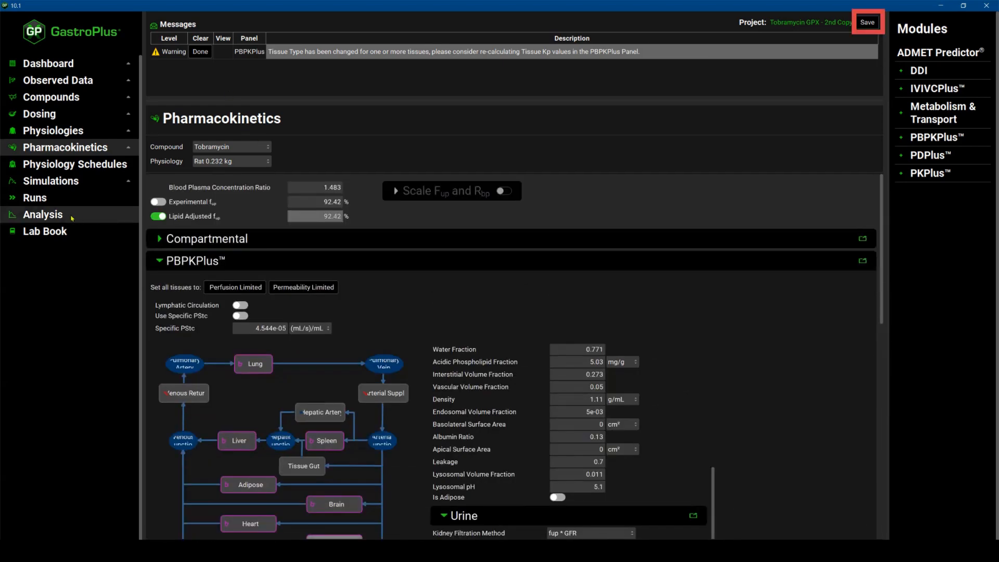
click(867, 22)
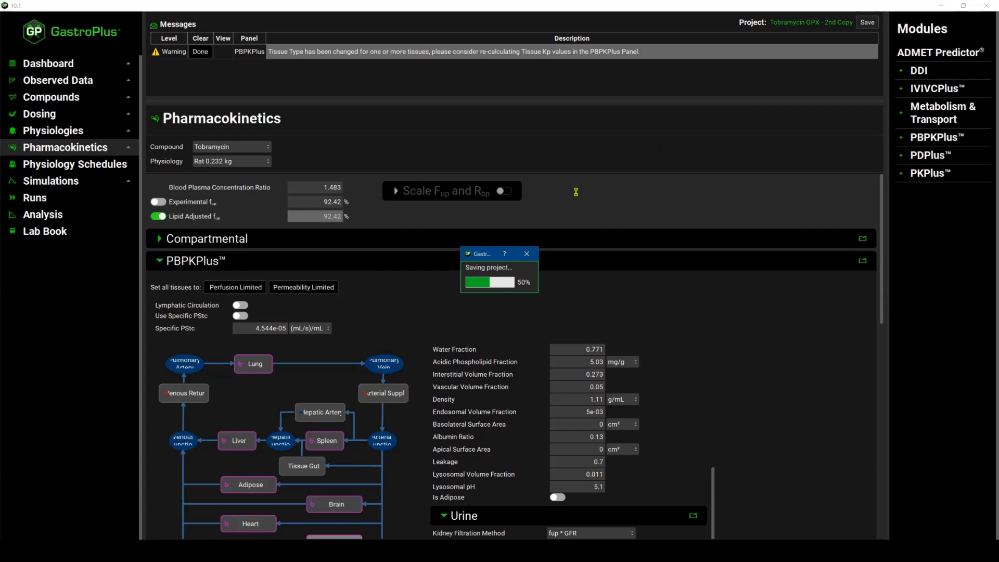
click(542, 287)
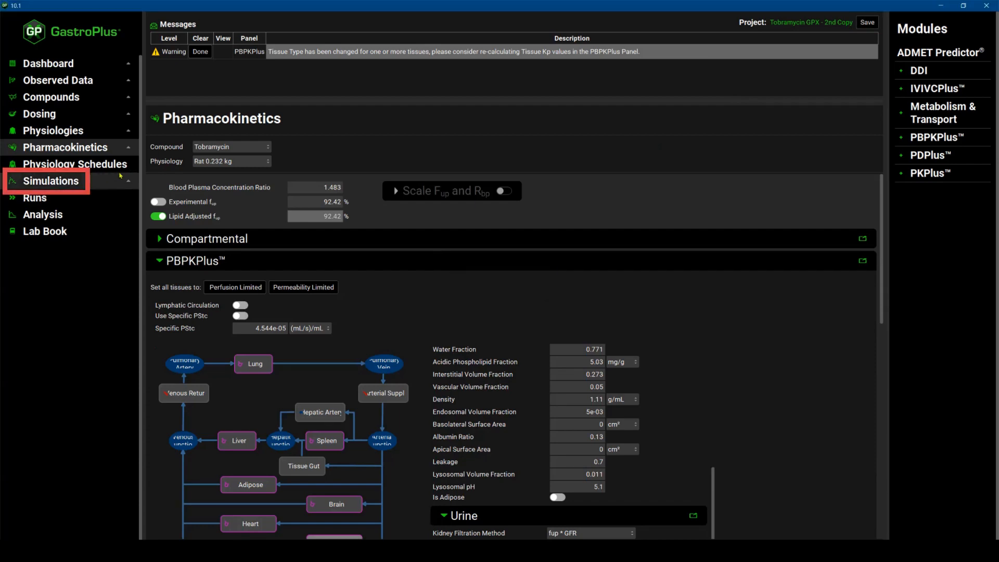
Select the Rat IV 60 mpk simulation and set its pharmacokinetic model to Physiologically Based
click(54, 182)
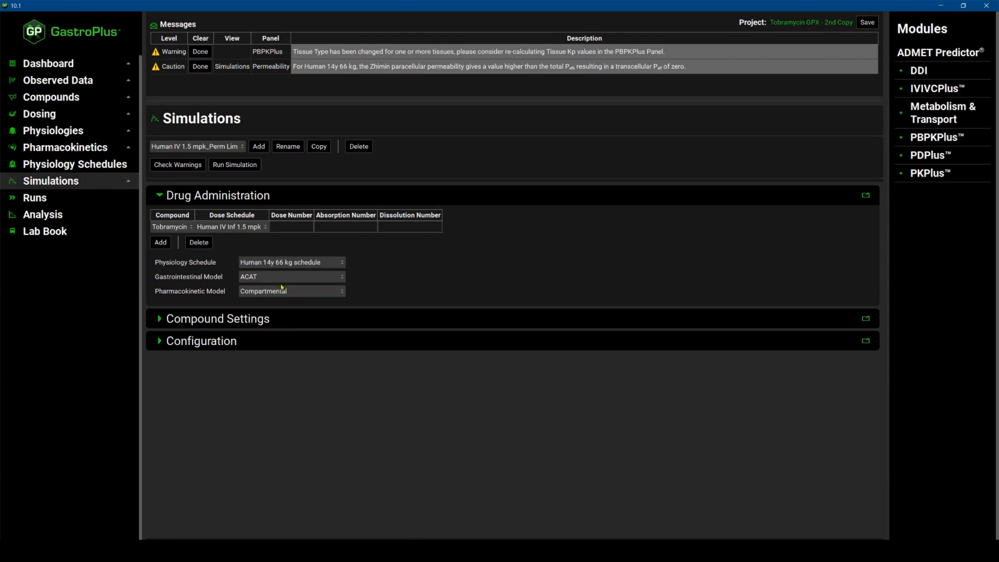
click(342, 292)
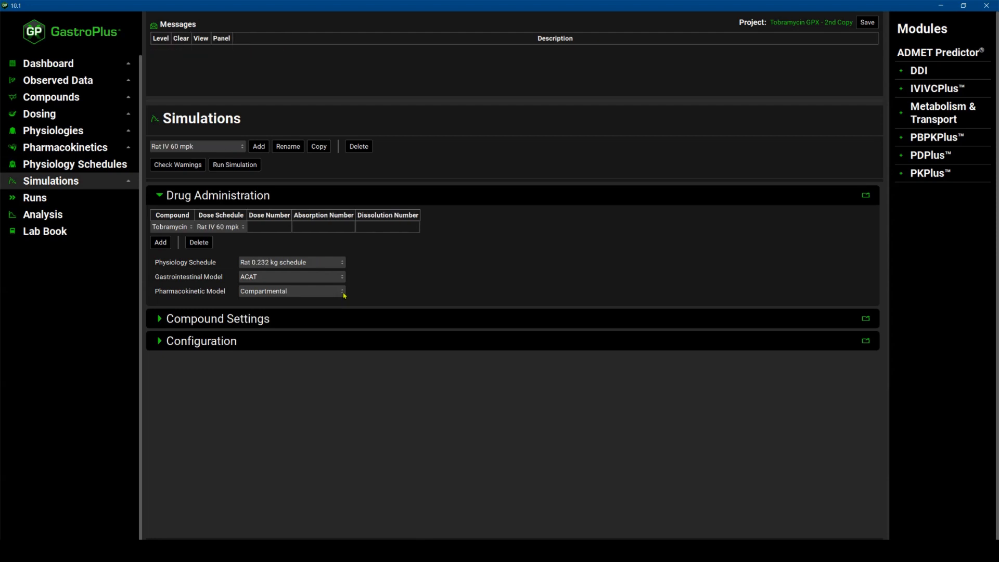
click(342, 292)
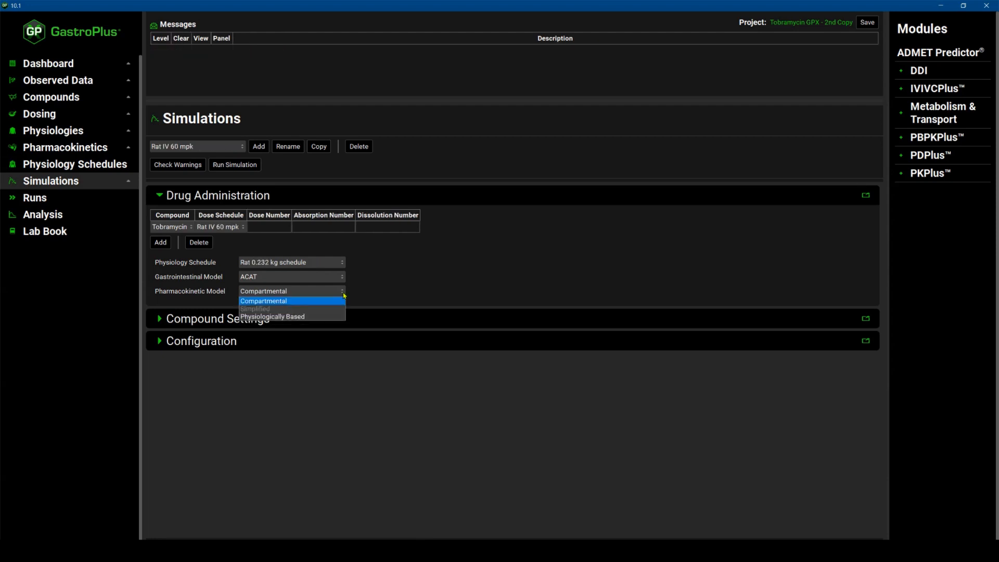
click(296, 316)
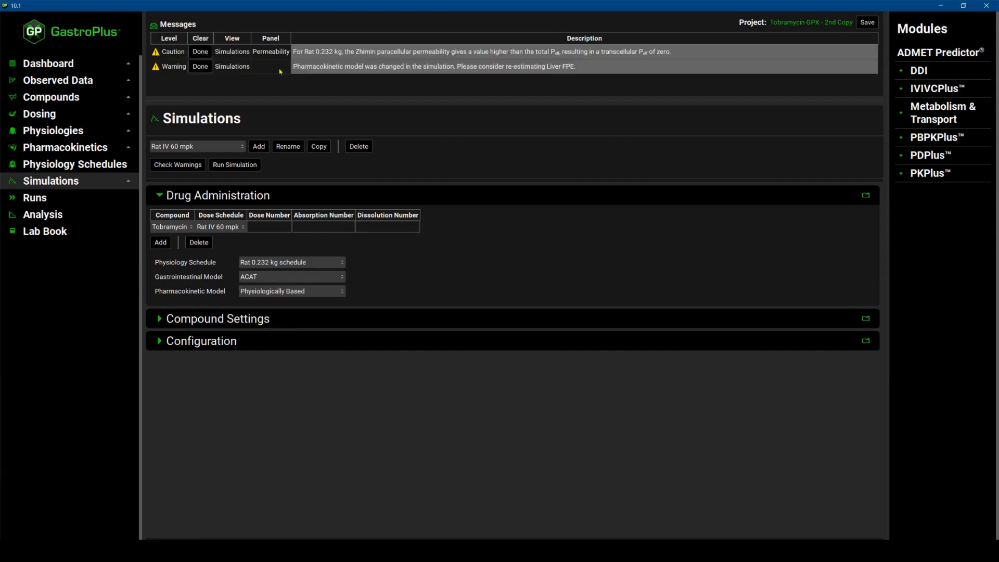
Clear the pharmacokinetic model warning and the permeability caution from the messages, and save the project
click(200, 66)
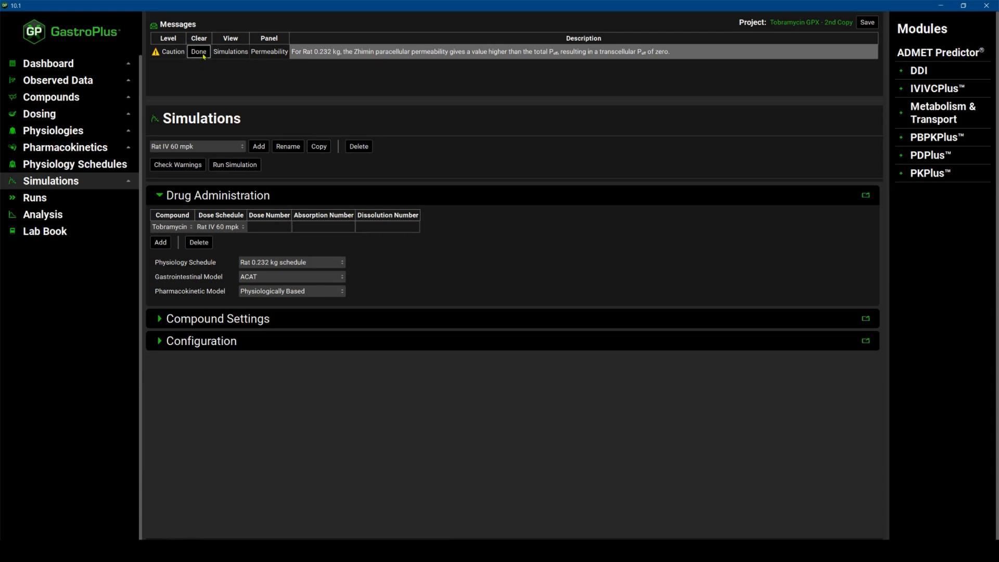
click(199, 52)
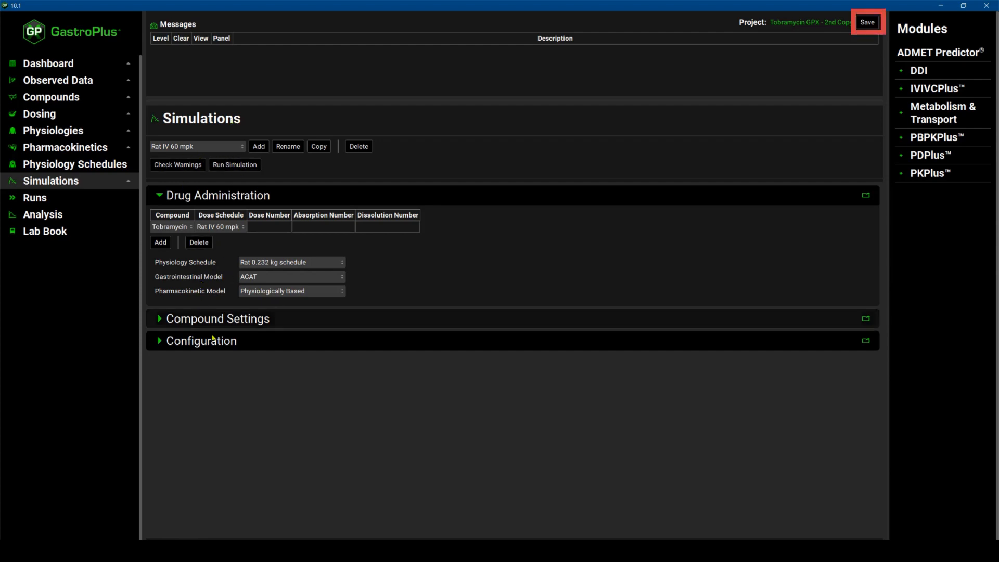
key(ctrl+s)
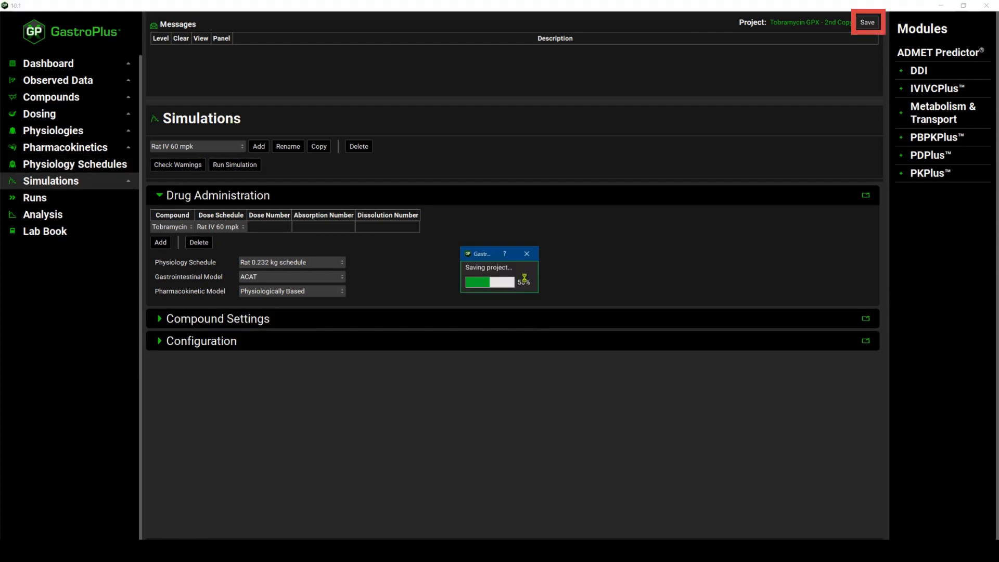
click(542, 286)
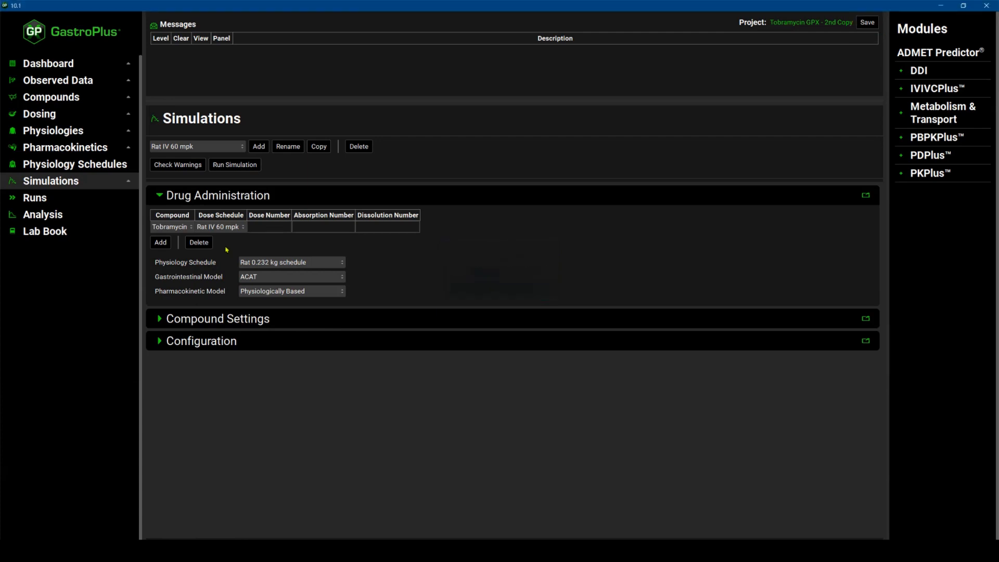
Run the Rat IV 60 mpk simulation and compare its CpTime curve with the observed exposure data
click(243, 165)
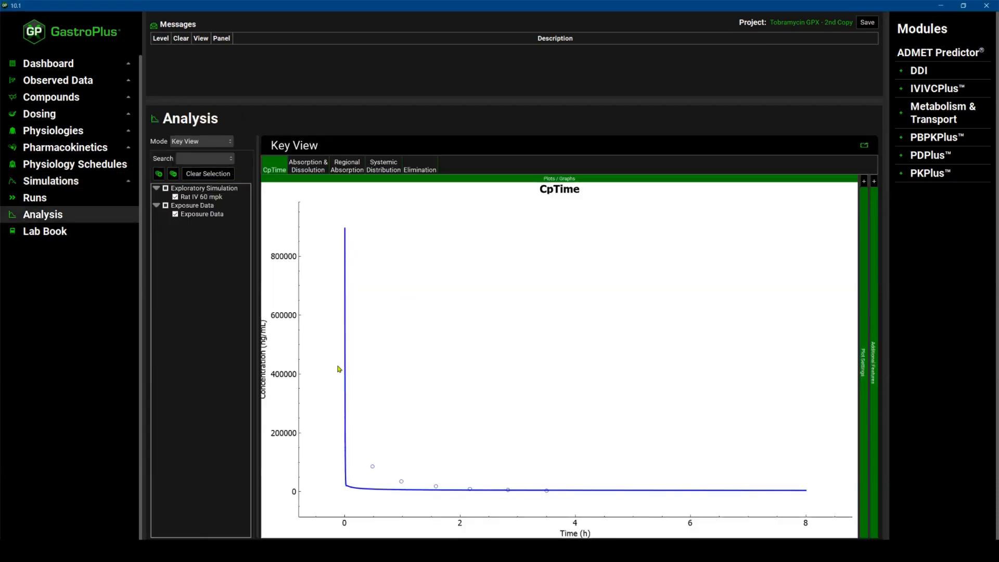
click(863, 182)
click(863, 187)
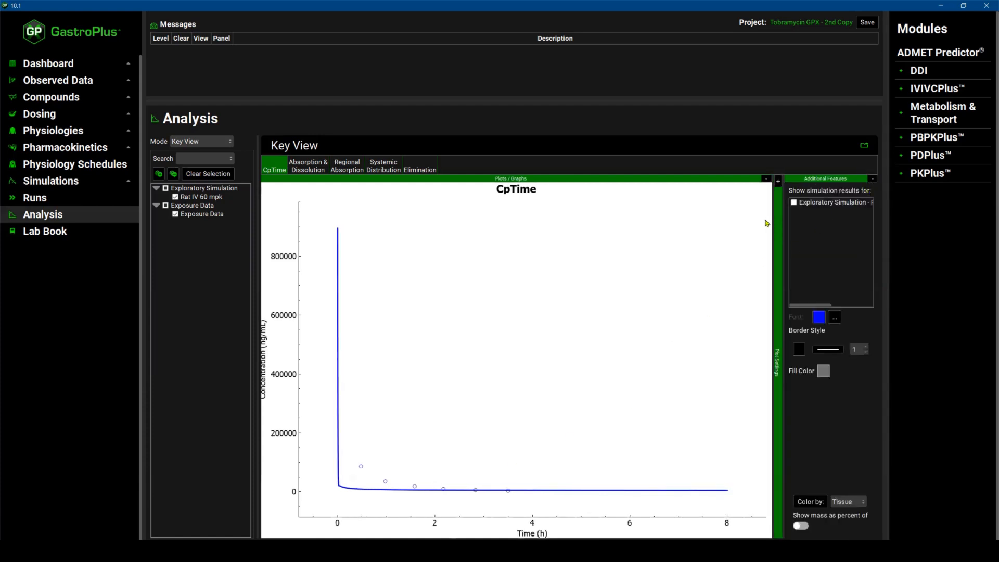
click(872, 178)
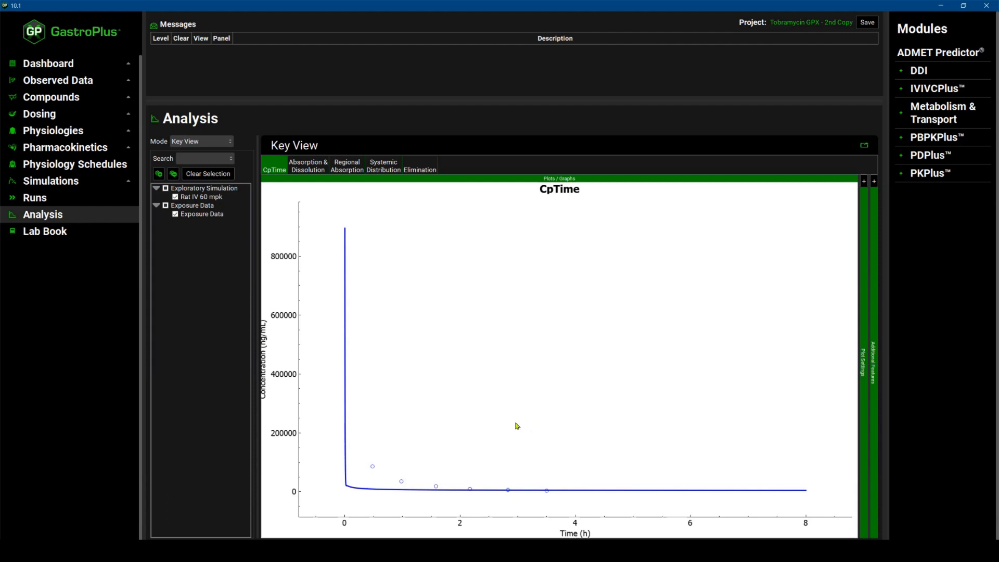
Create the PEAR physiology for the Rat 0.232 kg_Perm Lim physiology and check the resulting tissue table
click(52, 131)
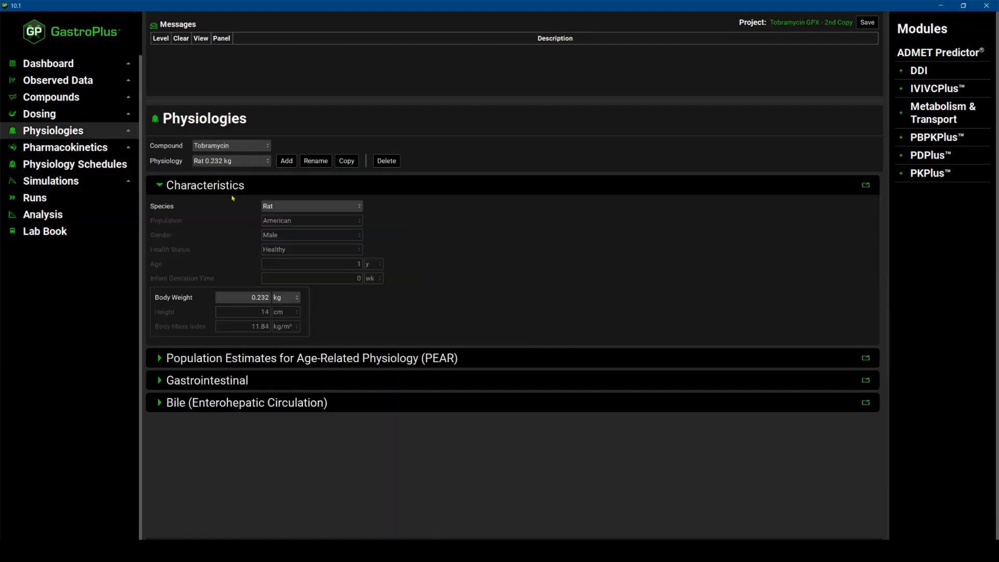
click(268, 163)
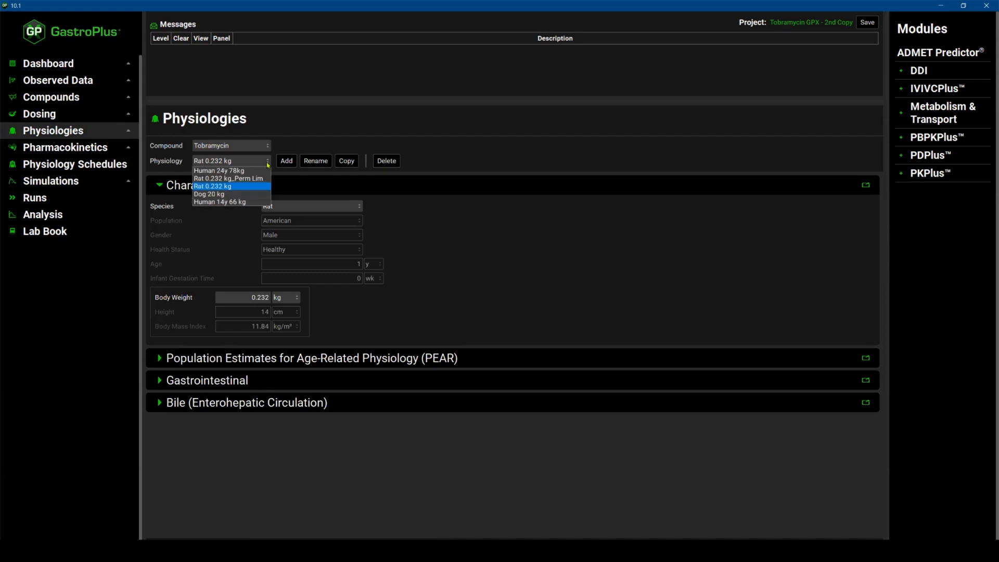
click(227, 179)
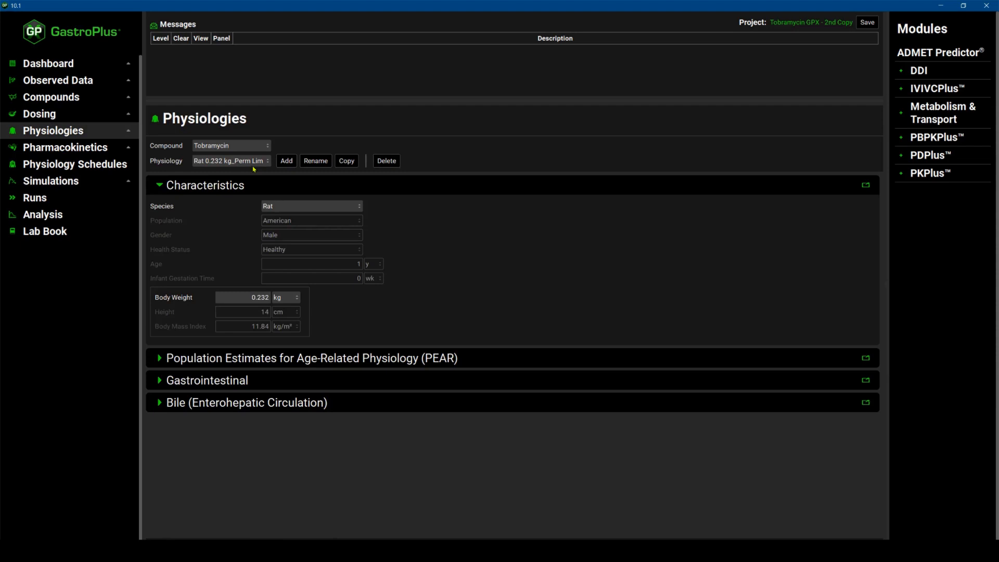
click(158, 358)
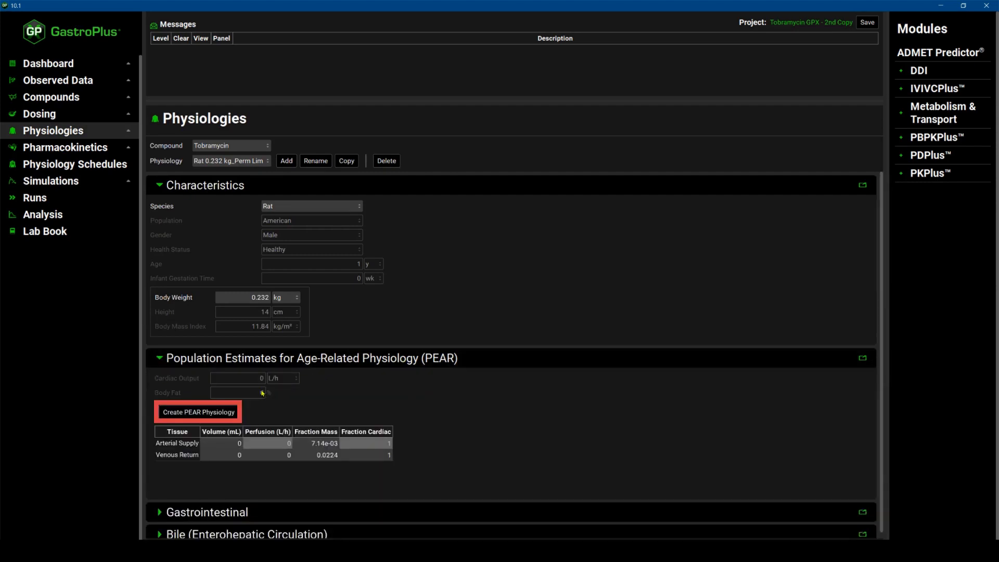
click(202, 414)
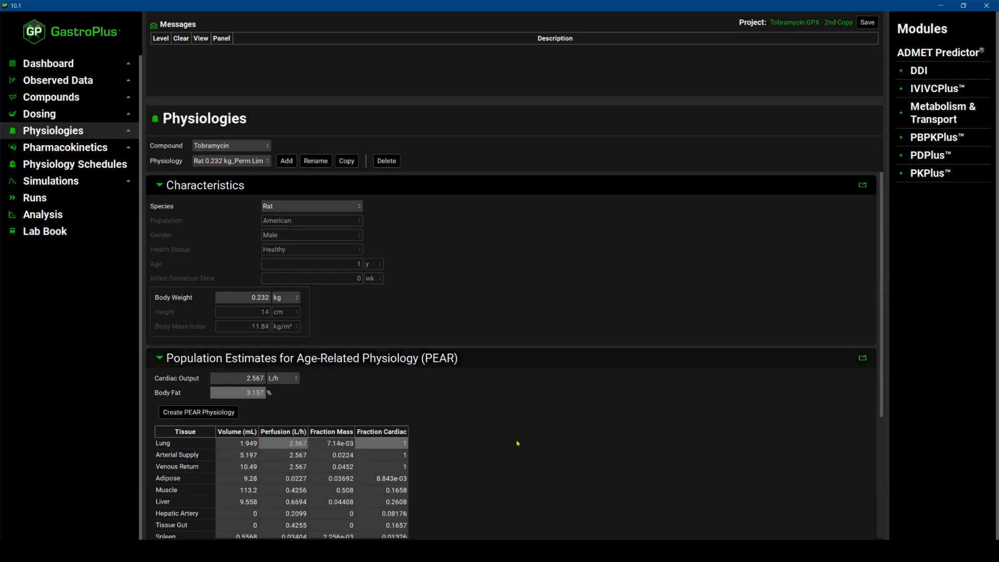
scroll(536, 475, down, 4)
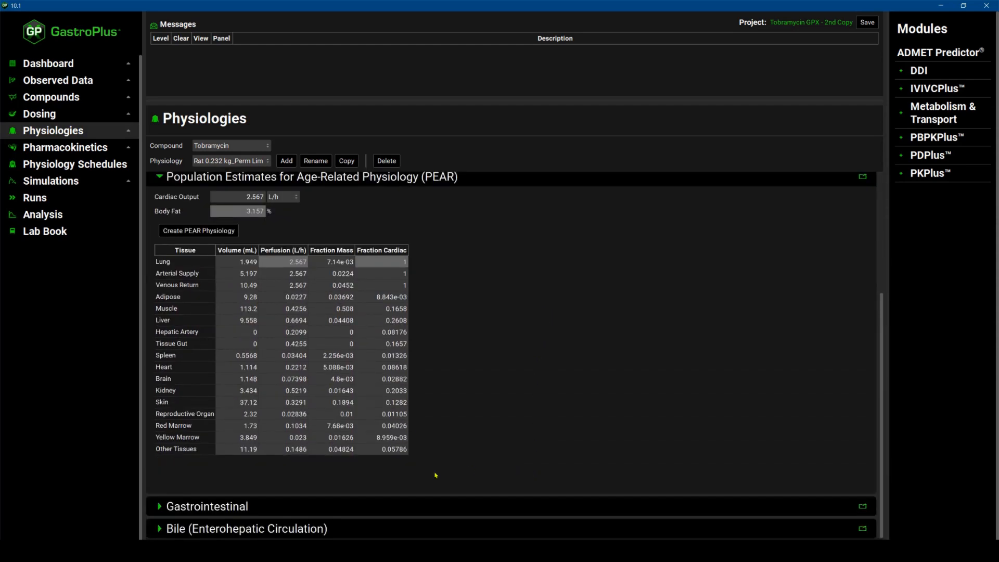
In the PBPKPlus settings for Rat 0.232 kg_Perm Lim, turn off Use Specific PStc and set all tissues to Perfusion Limited
click(67, 149)
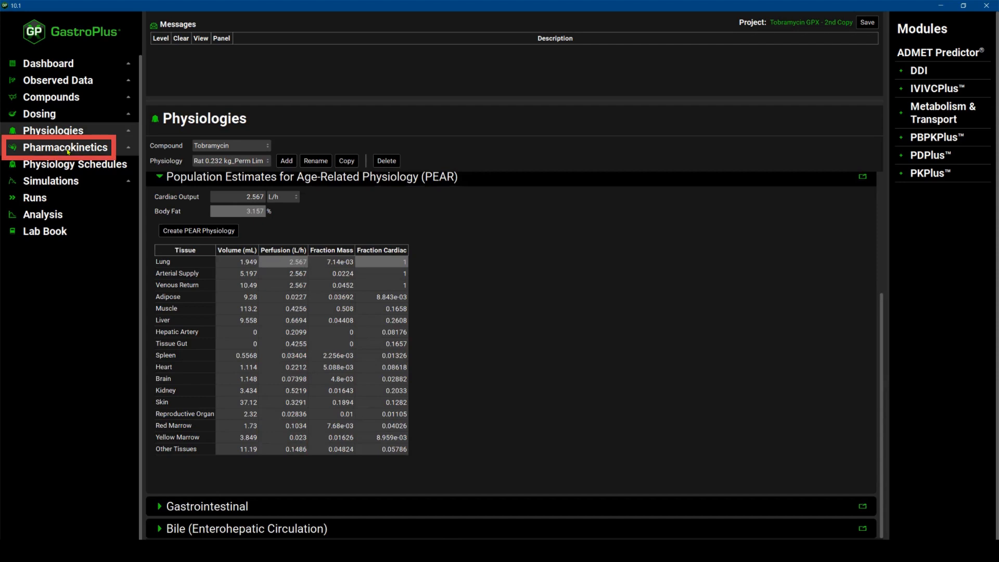
click(159, 261)
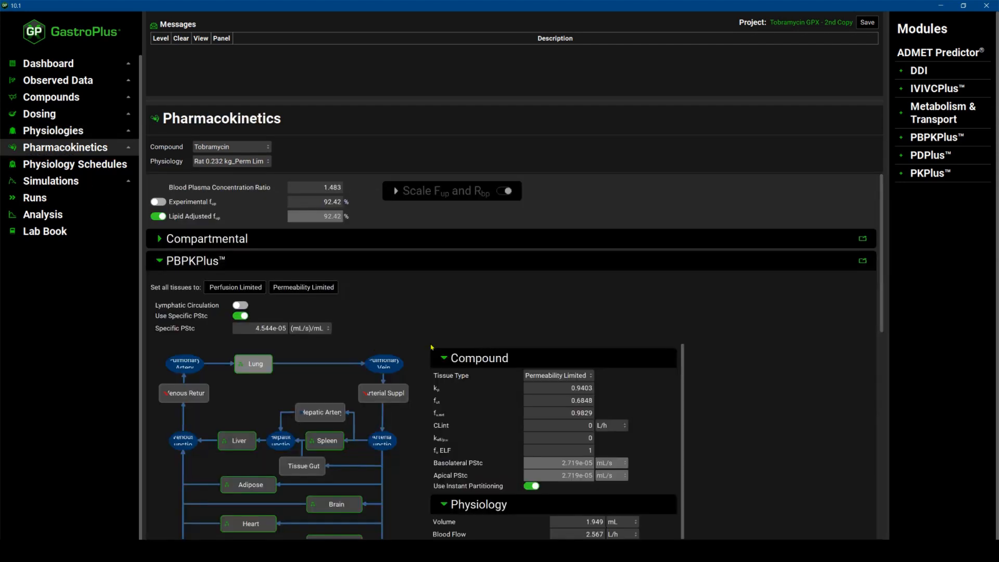
scroll(401, 352, down, 2)
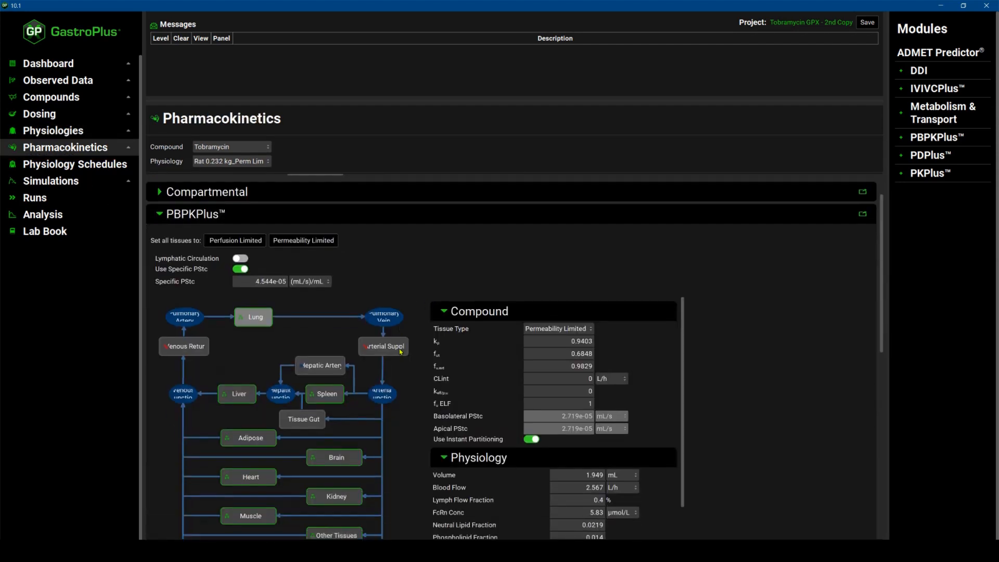
scroll(401, 352, down, 1)
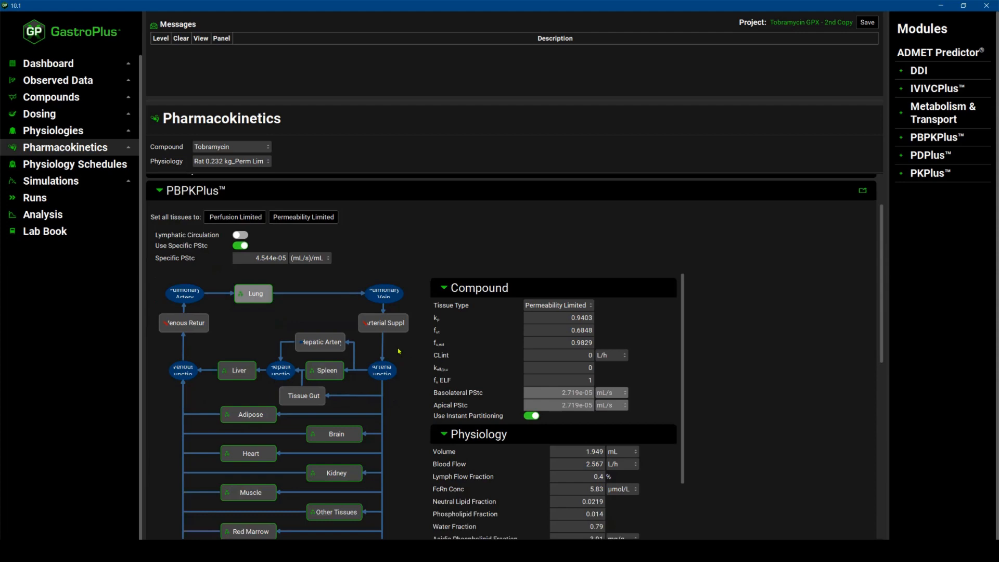
scroll(400, 352, down, 2)
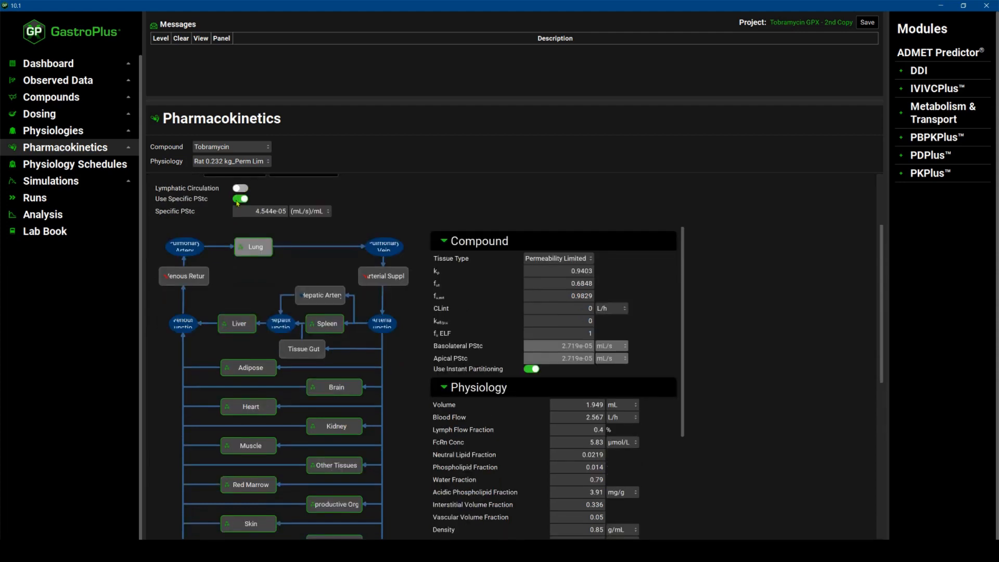
click(238, 201)
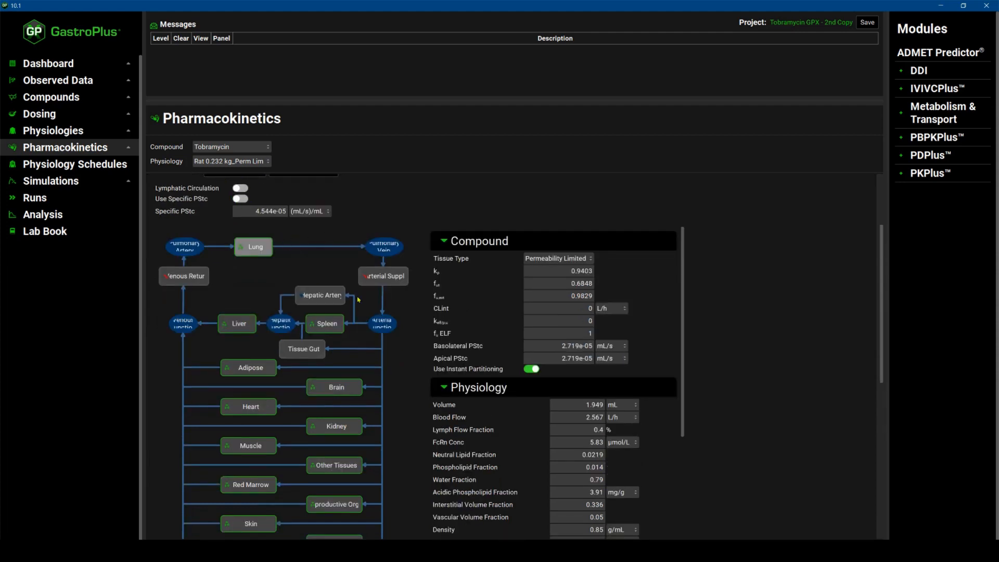
scroll(374, 309, down, 3)
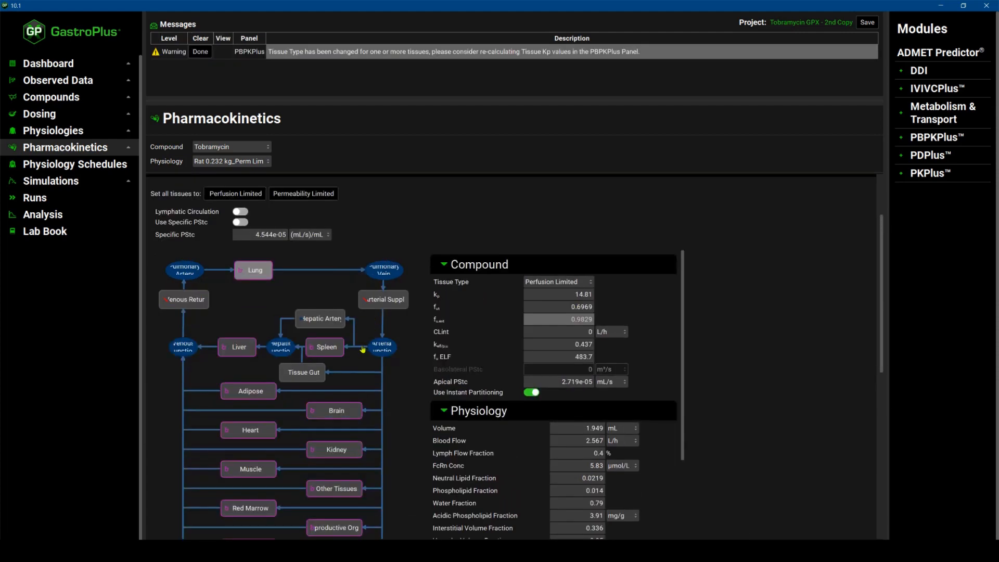
scroll(363, 349, down, 1)
scroll(361, 350, down, 1)
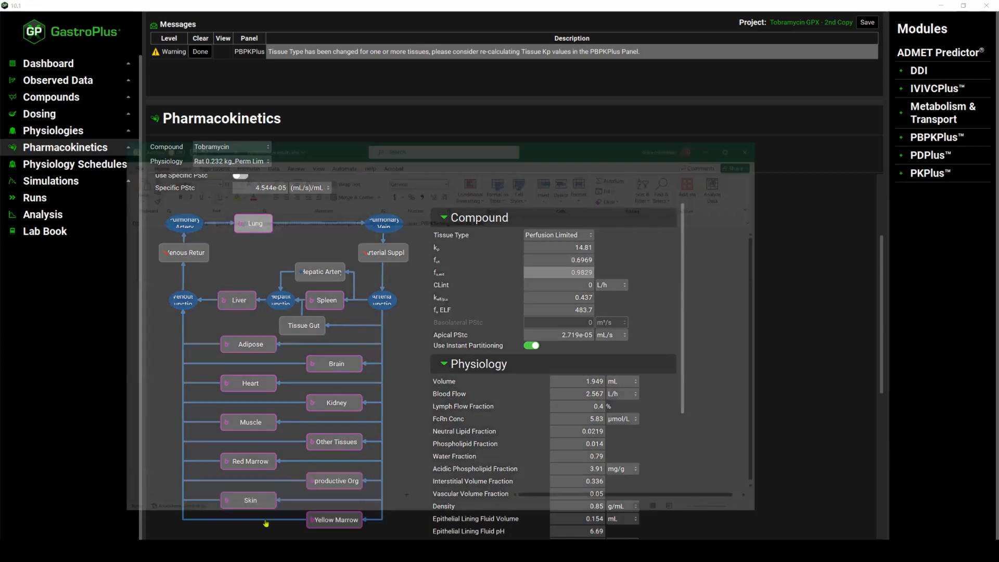
Switch to the optimization results.xlsx workbook in Excel, check the final iteration's Specific PStc value, and return to GastroPlus
click(266, 523)
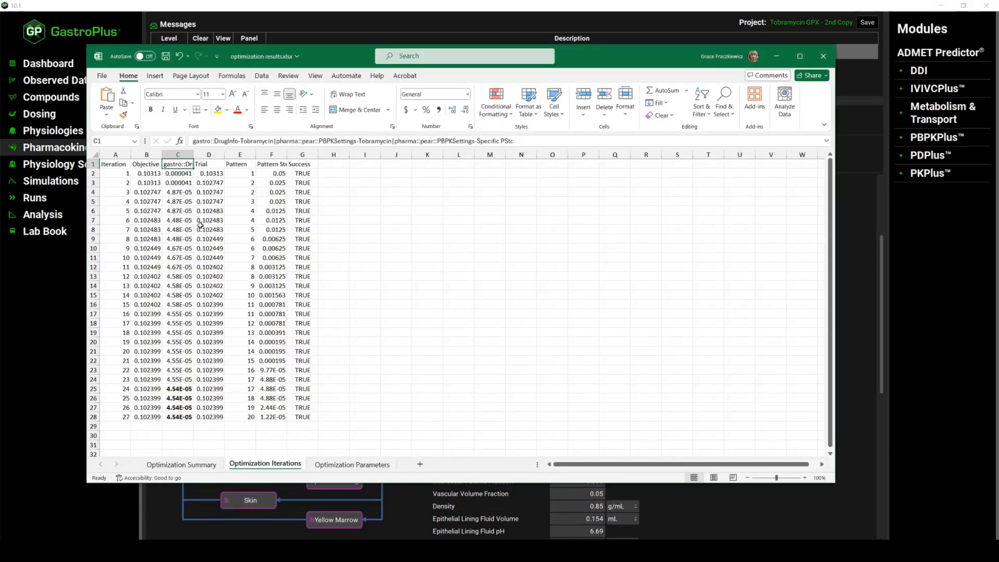
click(181, 418)
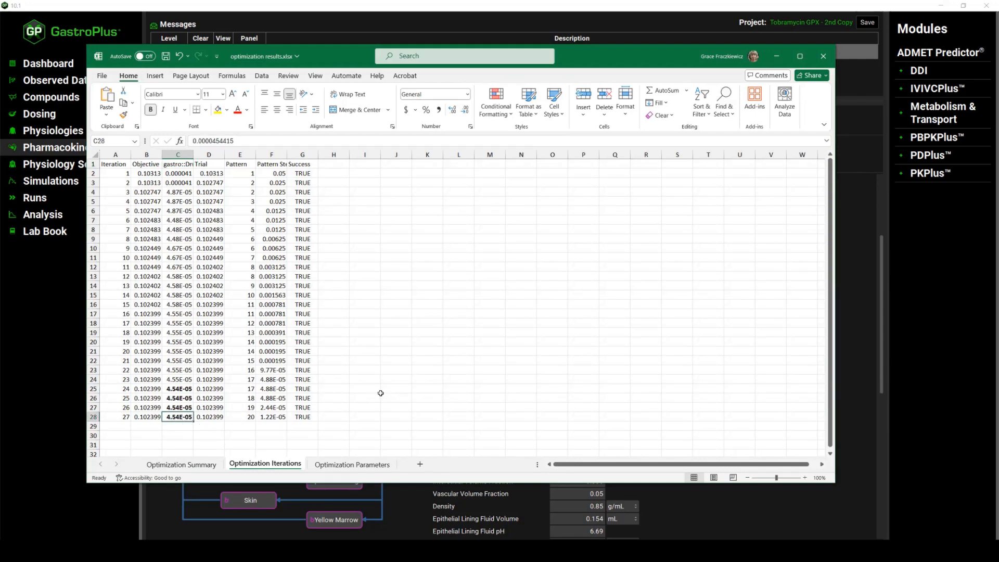
click(776, 56)
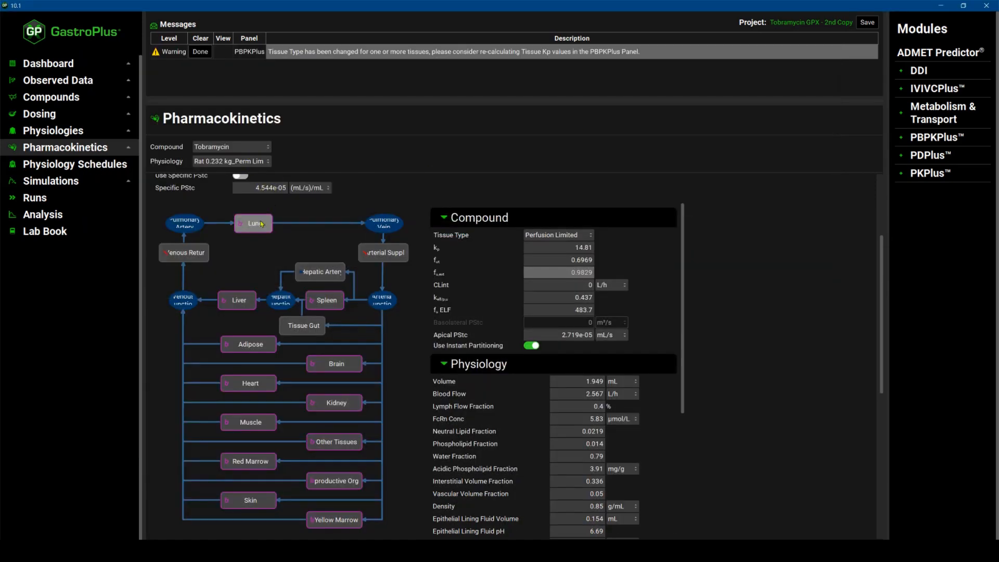
scroll(265, 202, up, 1)
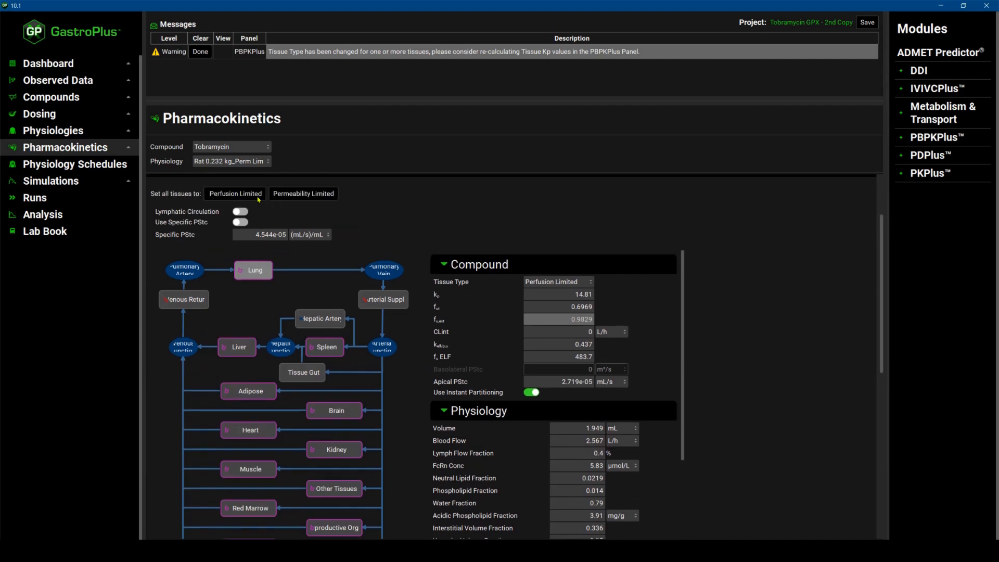
Set all Rat 0.232 kg_Perm Lim tissues to Permeability Limited, turn on Use Specific PStc, and recalculate the tissue Kp values
click(295, 196)
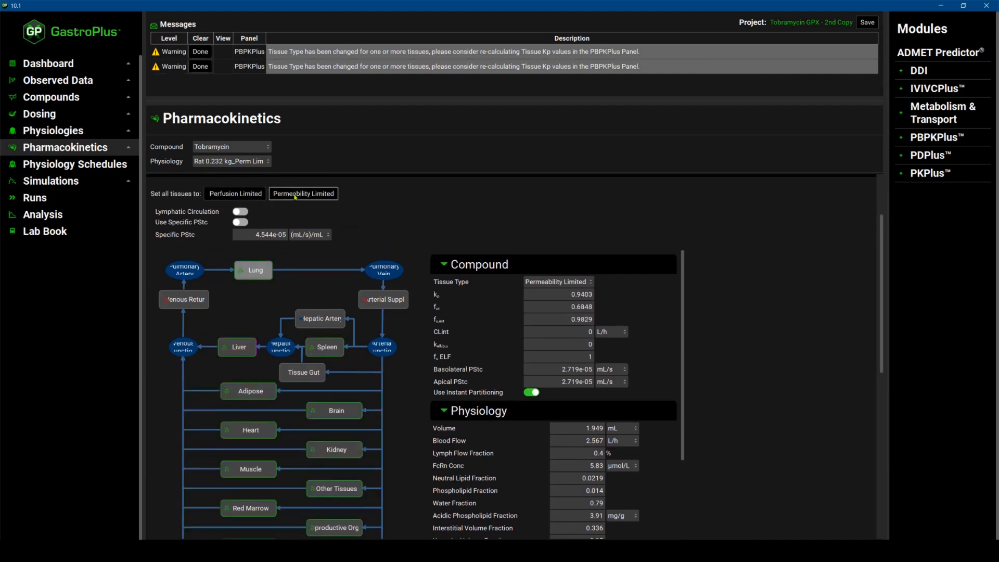
click(247, 223)
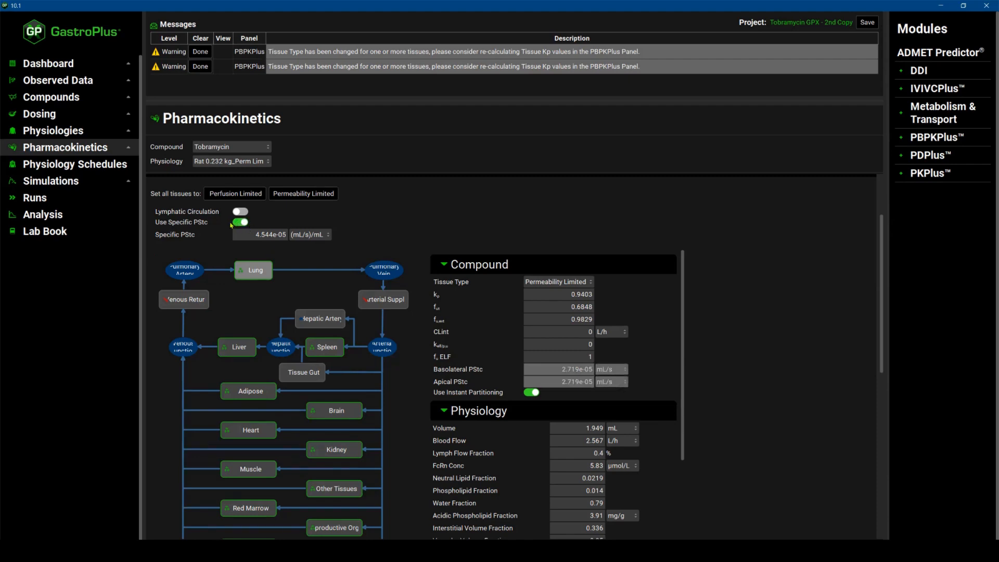
scroll(339, 362, down, 3)
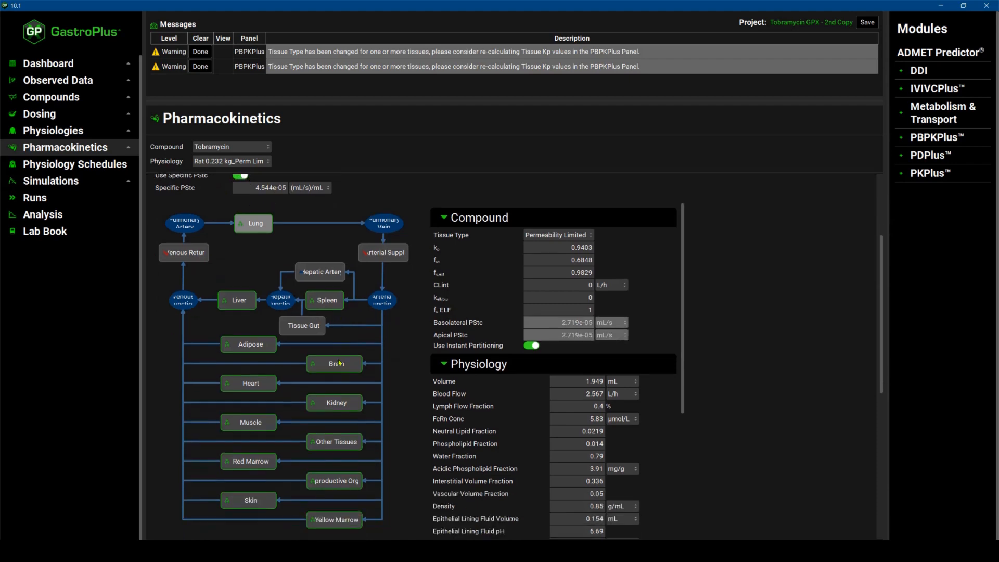
scroll(339, 363, down, 2)
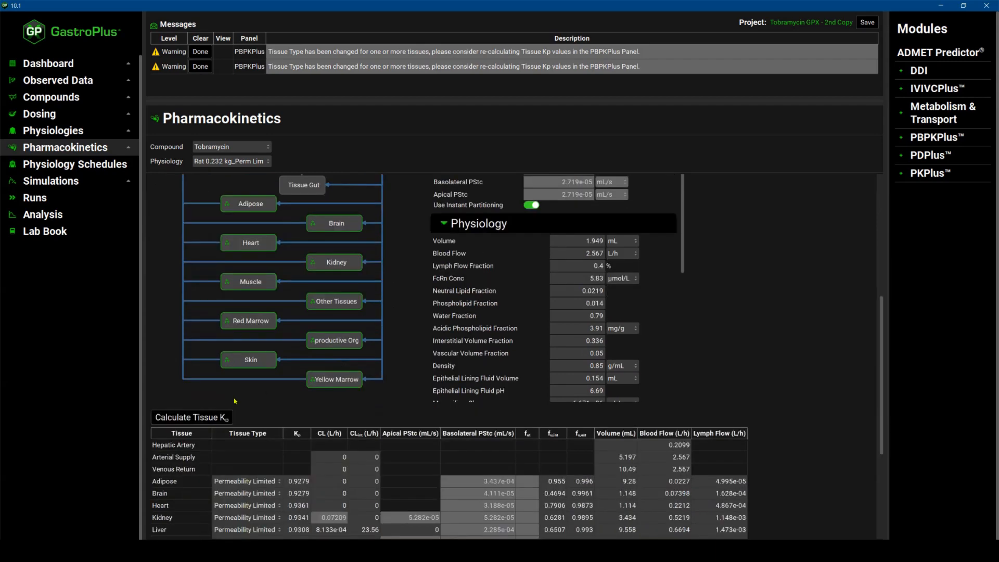
click(195, 416)
scroll(336, 421, down, 3)
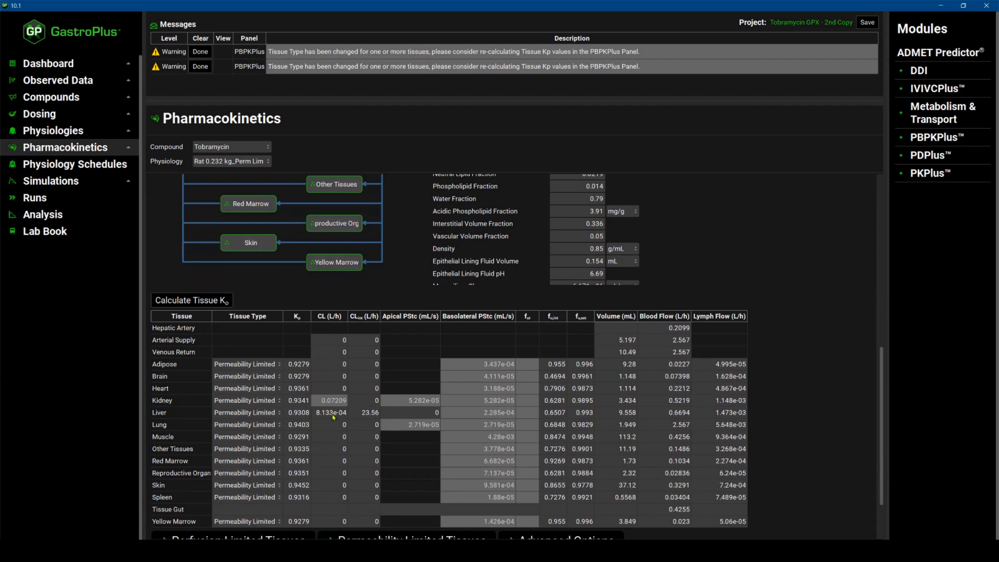
Set the liver CL to 0 L/h in the tissue table and keep the lung CL at 0
double_click(331, 412)
text(0)
key(Return)
double_click(328, 424)
scroll(326, 426, down, 3)
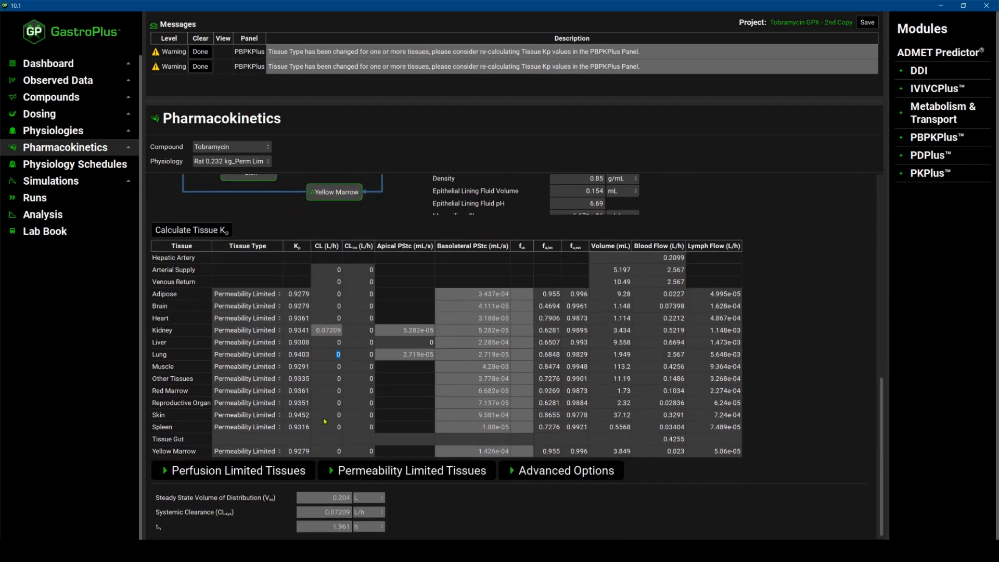
key(Return)
scroll(325, 421, down, 1)
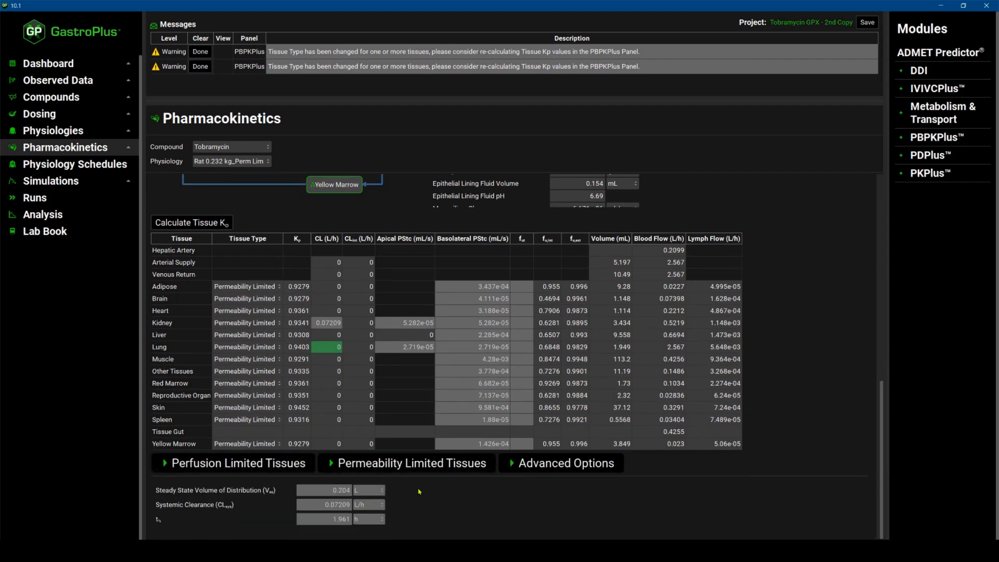
Review the calculation methods for permeability-limited tissues and the overall PK parameters, and save the project
click(330, 463)
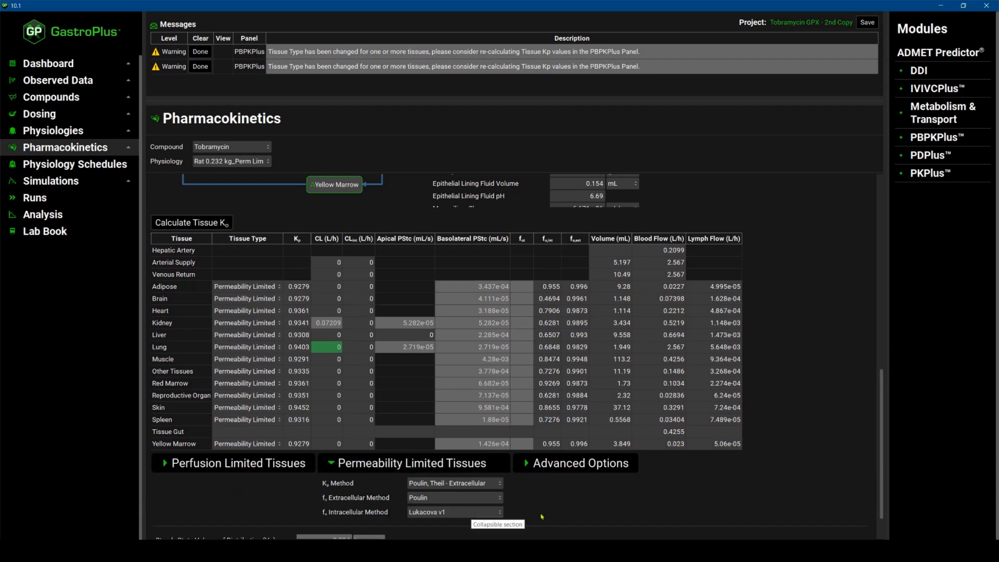
scroll(366, 497, down, 1)
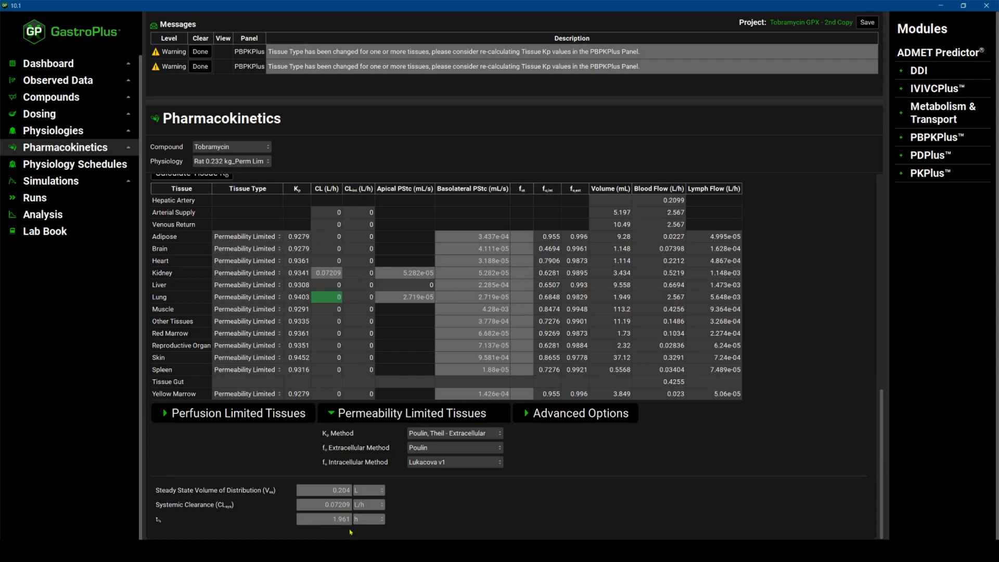
scroll(395, 266, up, 5)
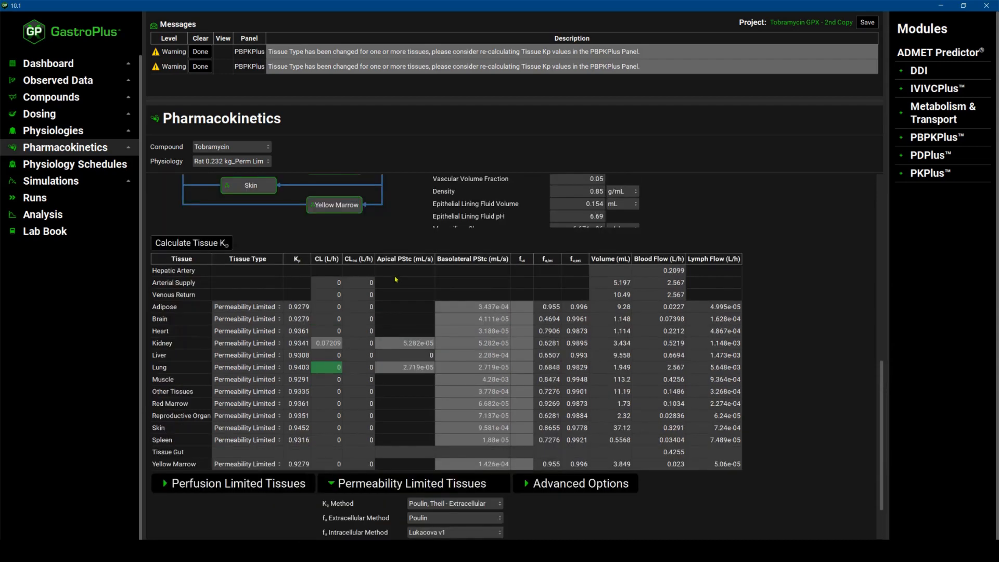
scroll(395, 266, up, 5)
click(867, 22)
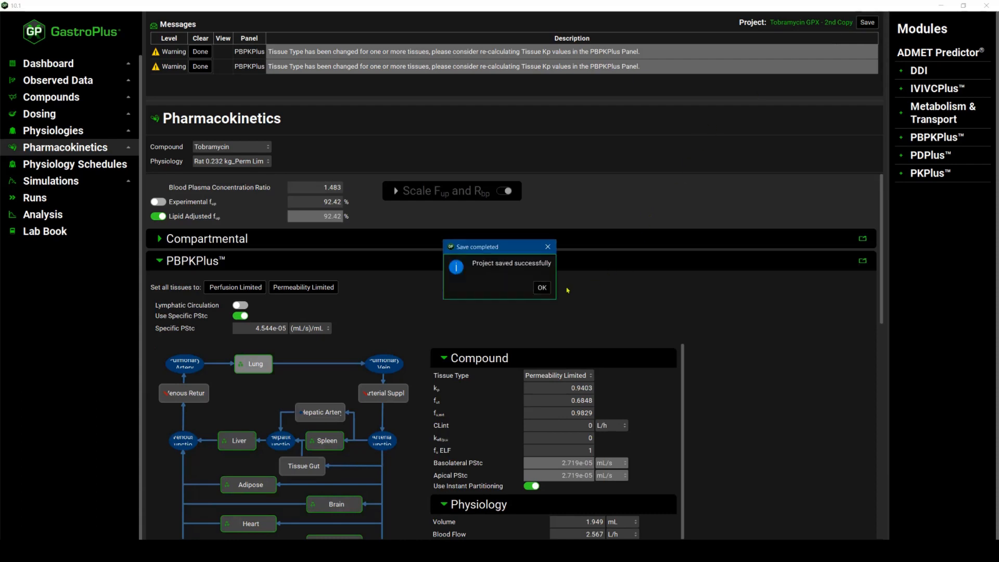
click(542, 288)
Select the Rat 0.232 kg_Perm Lim schedule among the physiology schedules and check its assigned physiology
click(82, 165)
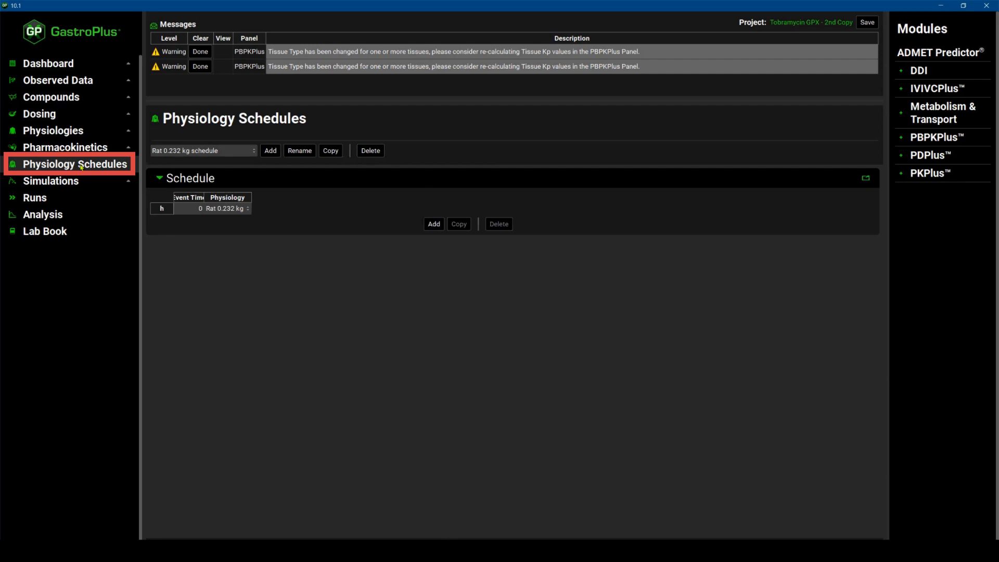
click(254, 151)
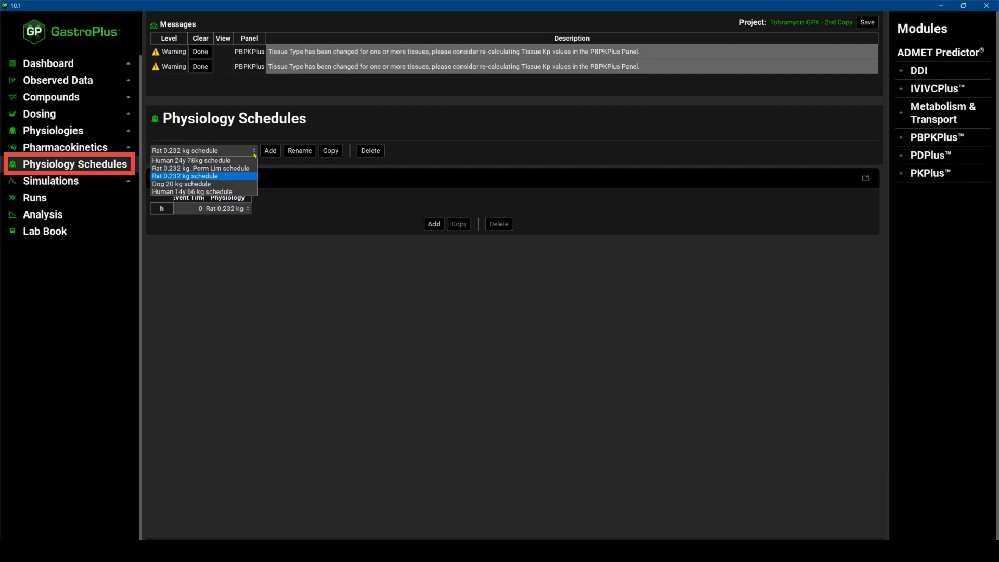
click(239, 168)
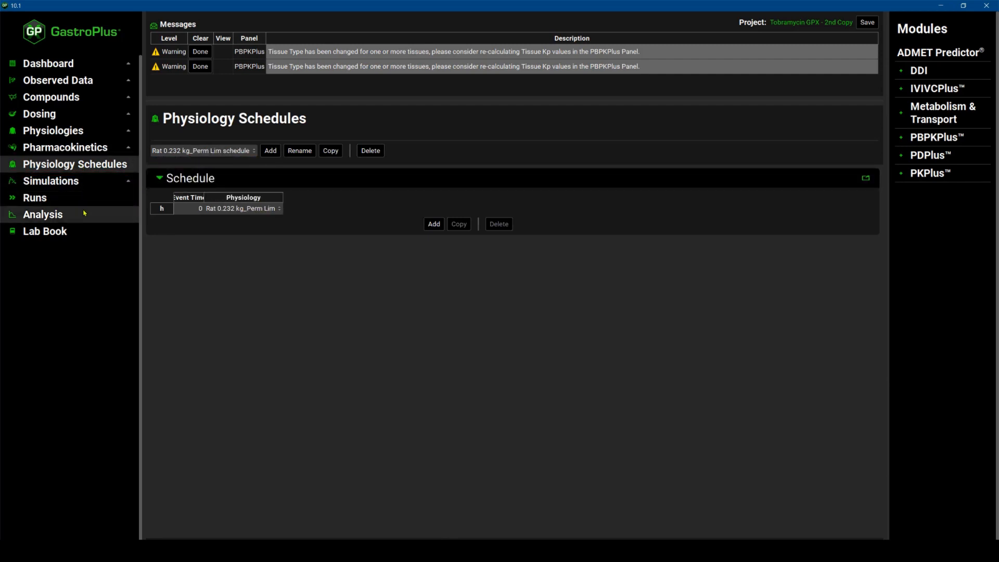
In the Rat IV 60 mpk_Perm Lim simulation, use the Rat 0.232 kg_Perm Lim schedule with the Physiologically Based pharmacokinetic model
click(94, 187)
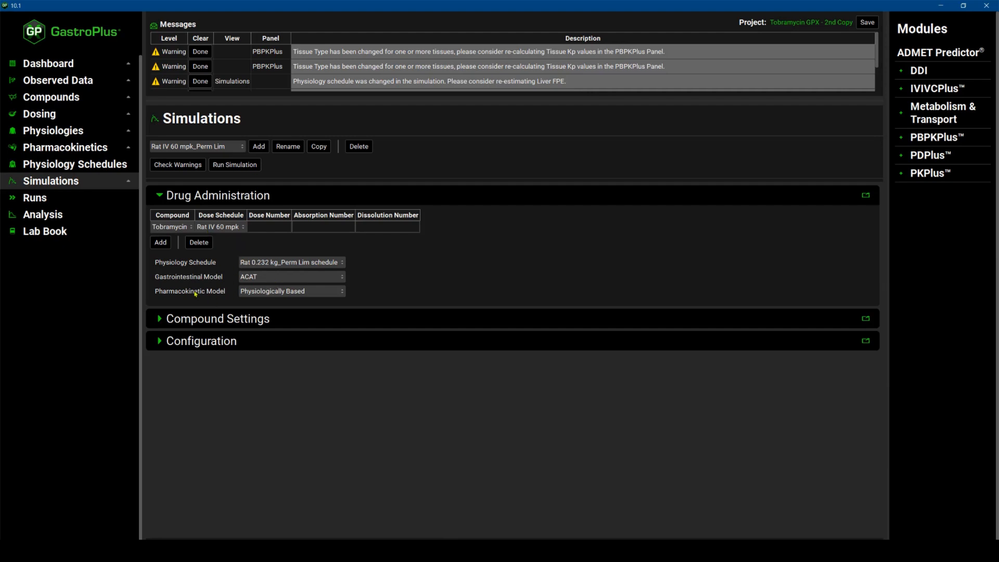
click(345, 293)
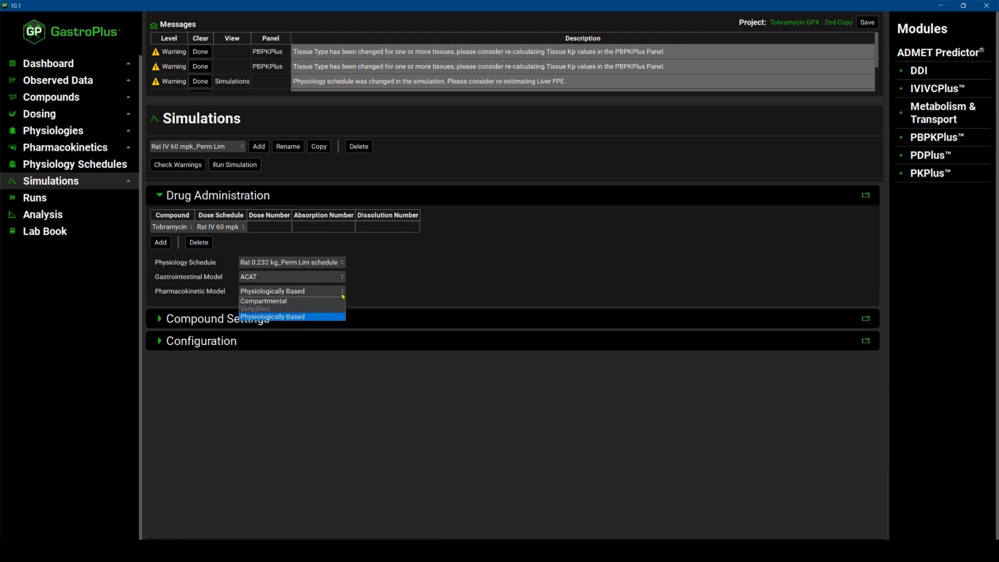
click(343, 295)
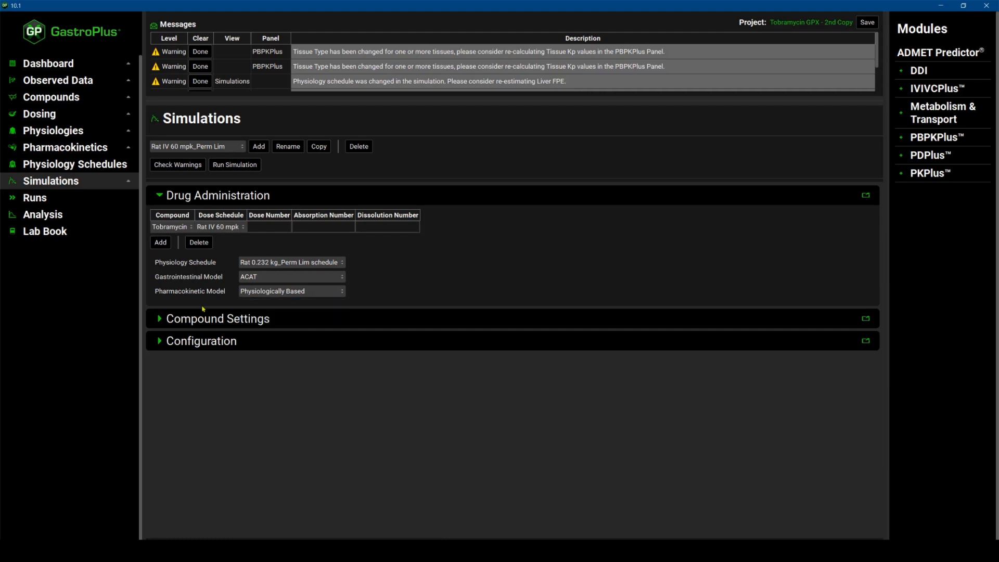
Clear all warning and caution entries from the message list
click(202, 79)
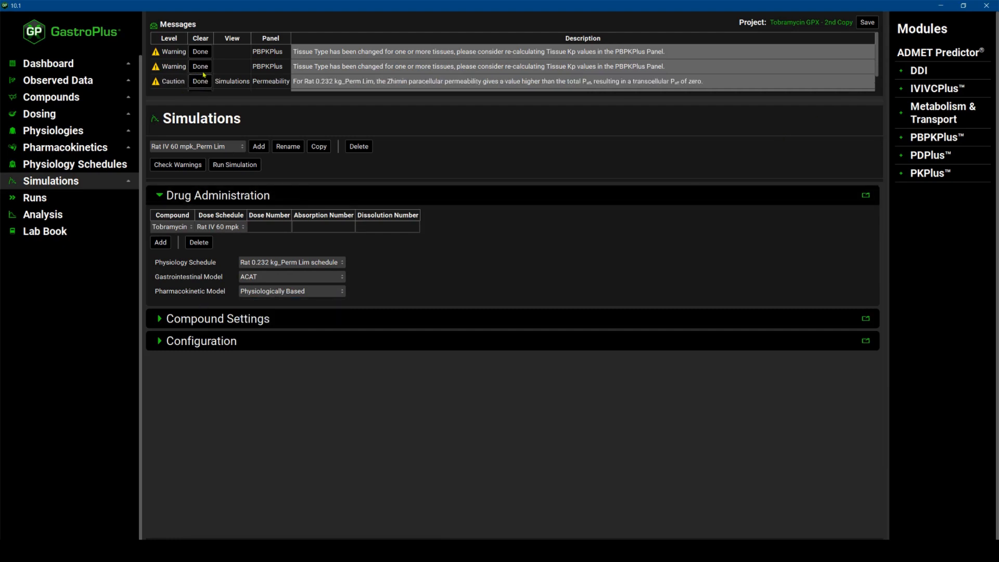
click(202, 82)
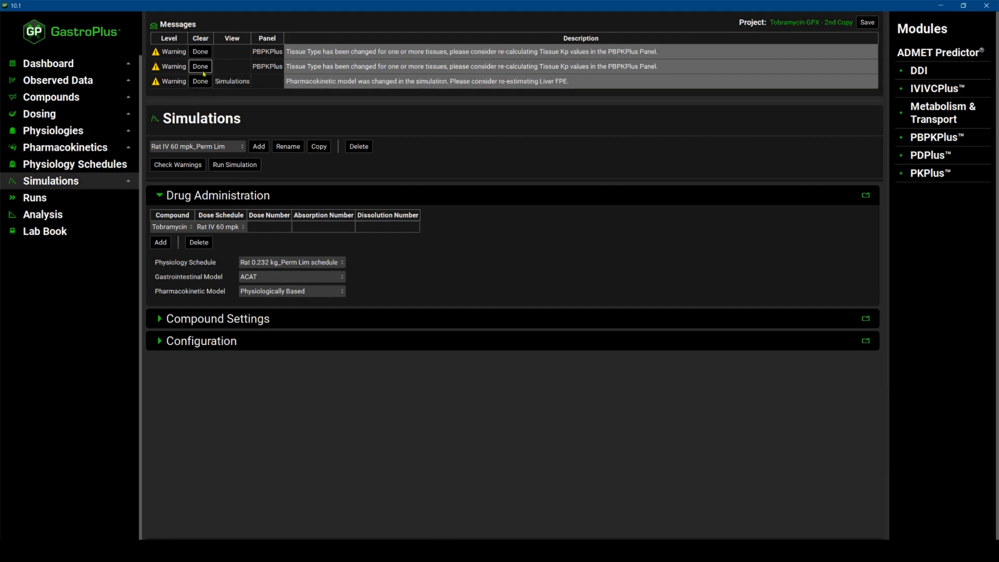
click(202, 82)
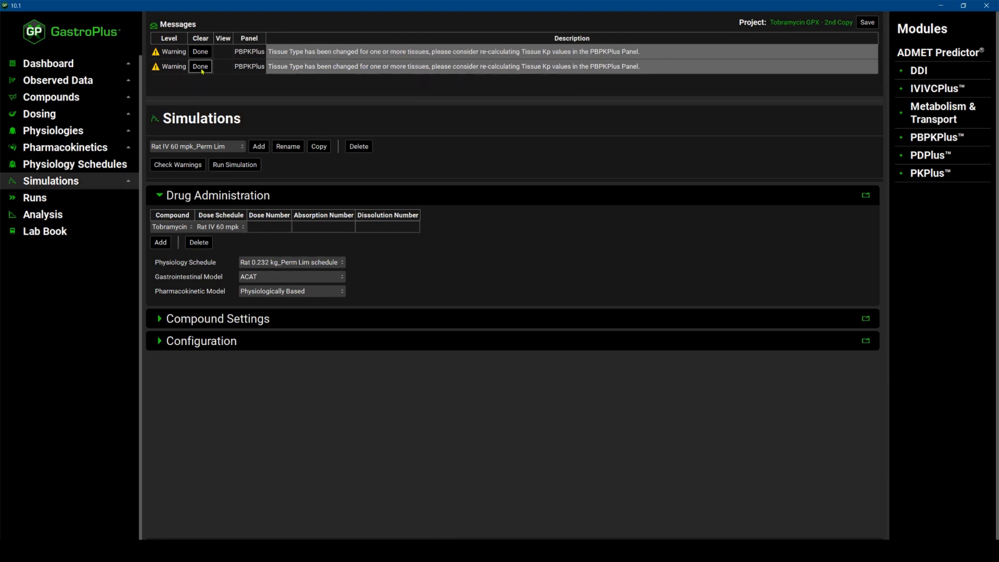
click(202, 70)
click(200, 51)
Save the project and run the Rat IV 60 mpk_Perm Lim simulation
key(ctrl+s)
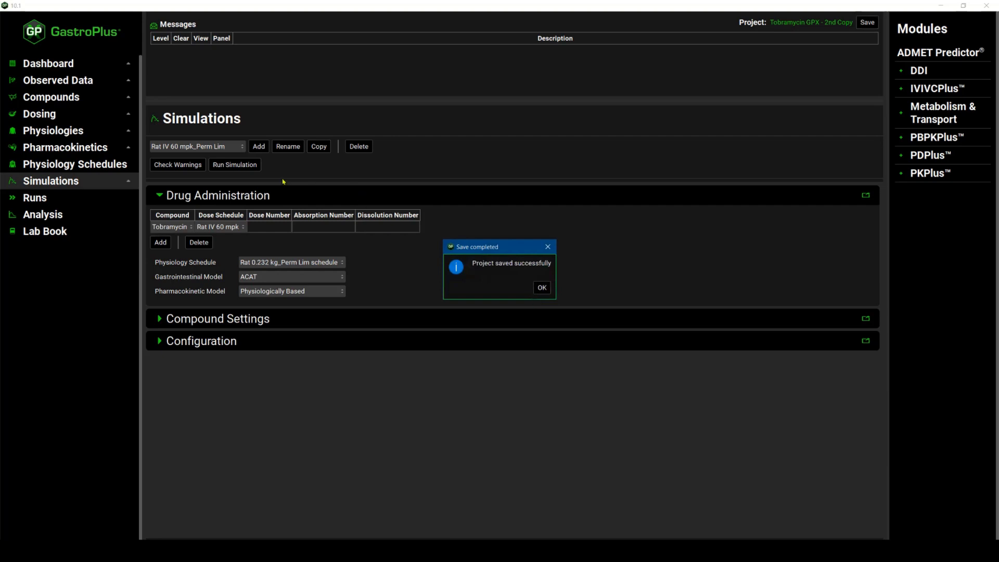
key(Return)
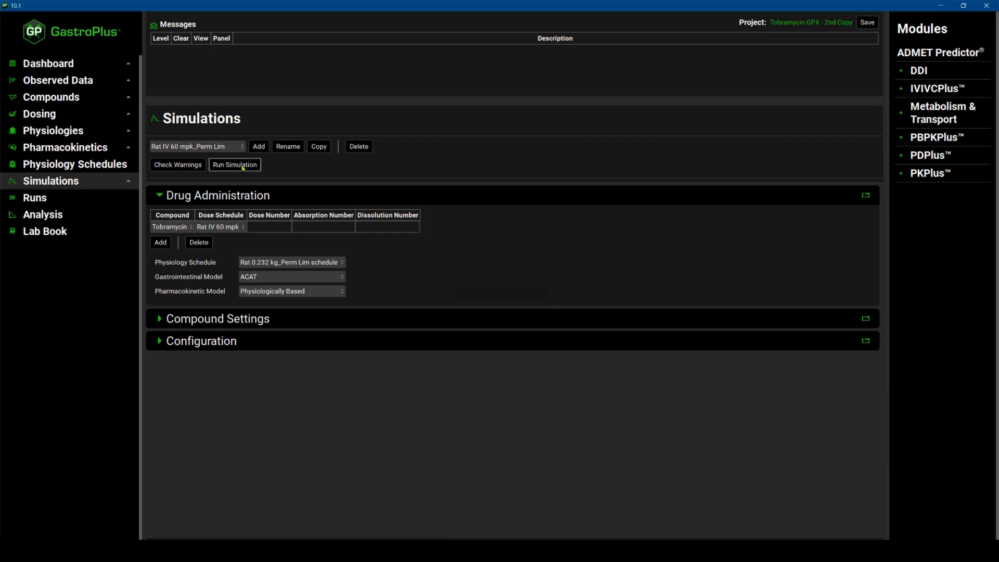
click(243, 167)
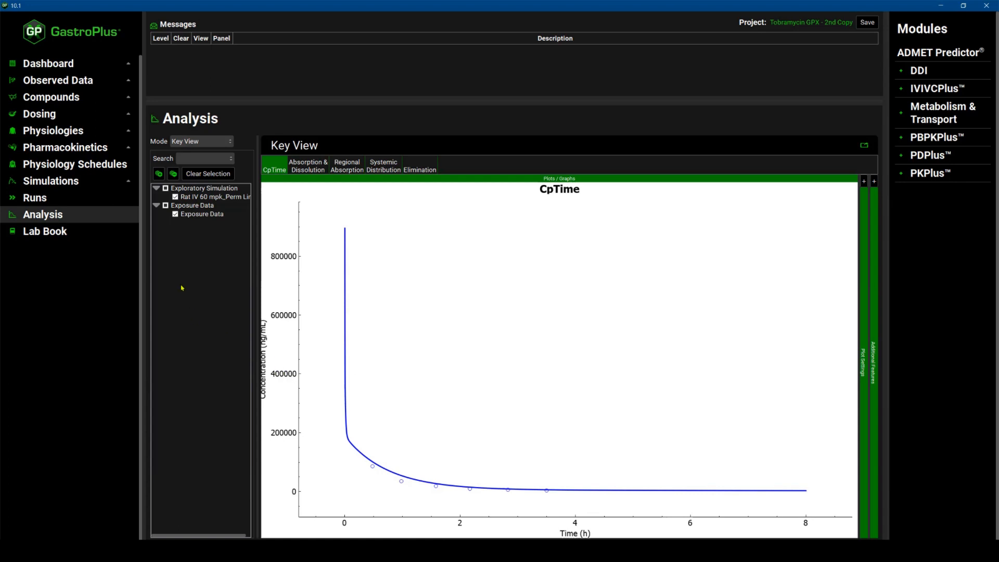
Select the Dog 20 kg physiology and review its PEAR tissue table
click(66, 133)
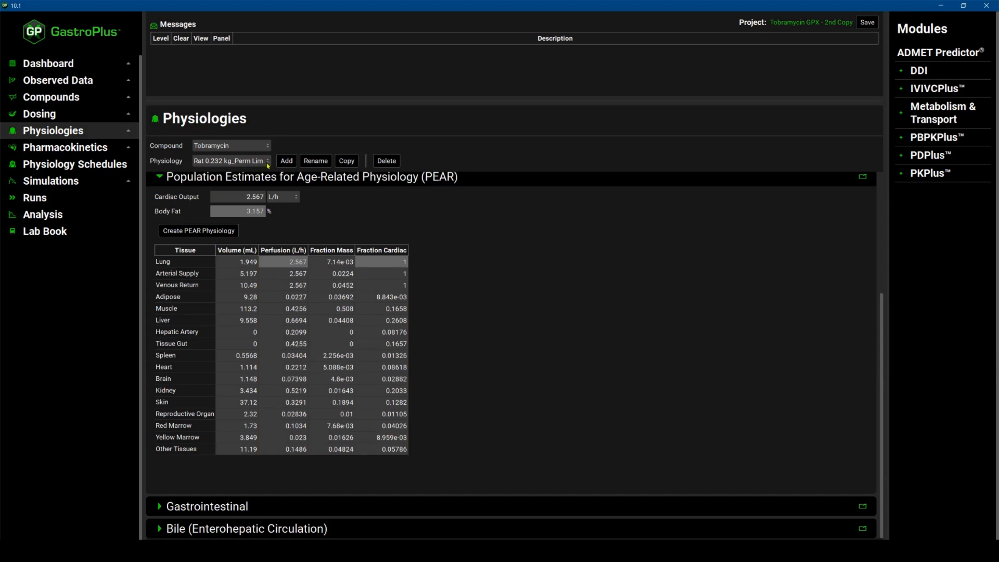
click(269, 165)
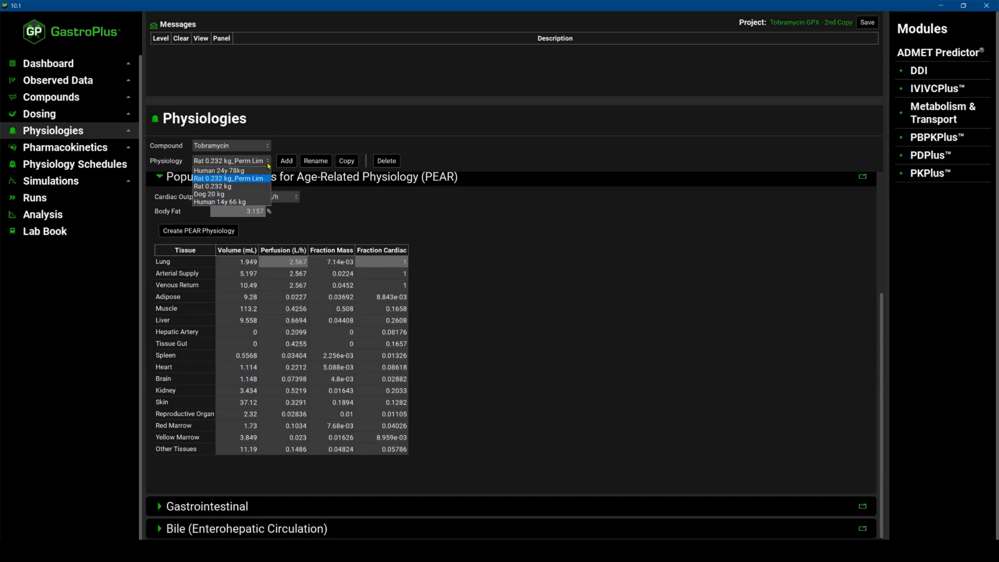
click(212, 194)
scroll(302, 399, down, 3)
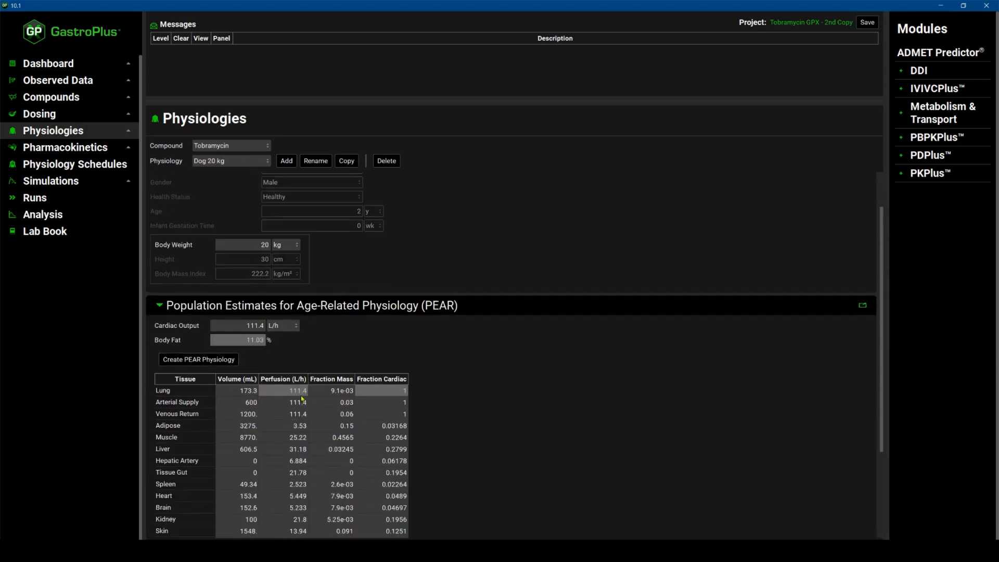
scroll(302, 399, down, 5)
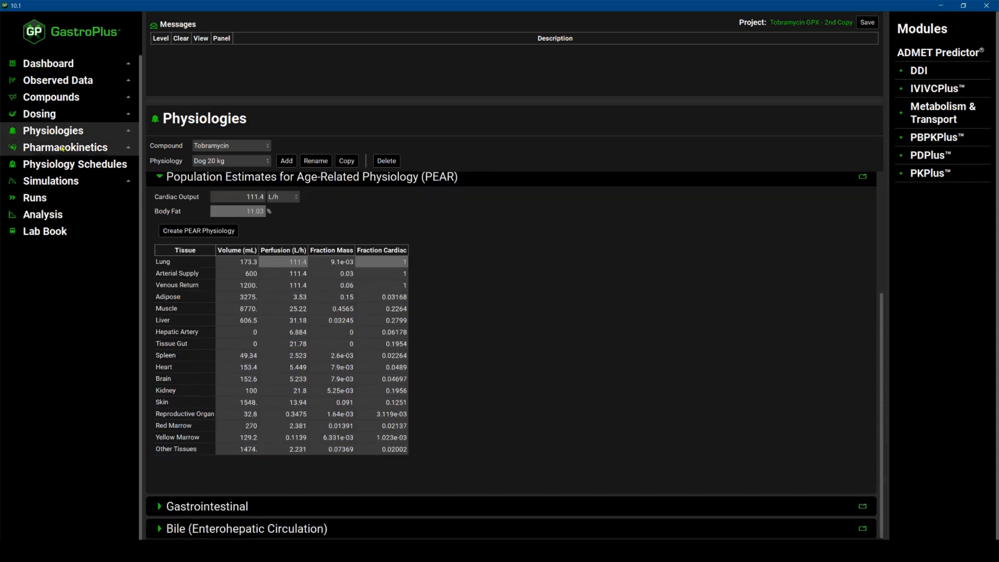
In the PBPKPlus settings for Dog 20 kg, review the permeability-limited tissues and Specific PStc, and recalculate the tissue Kp values
click(61, 148)
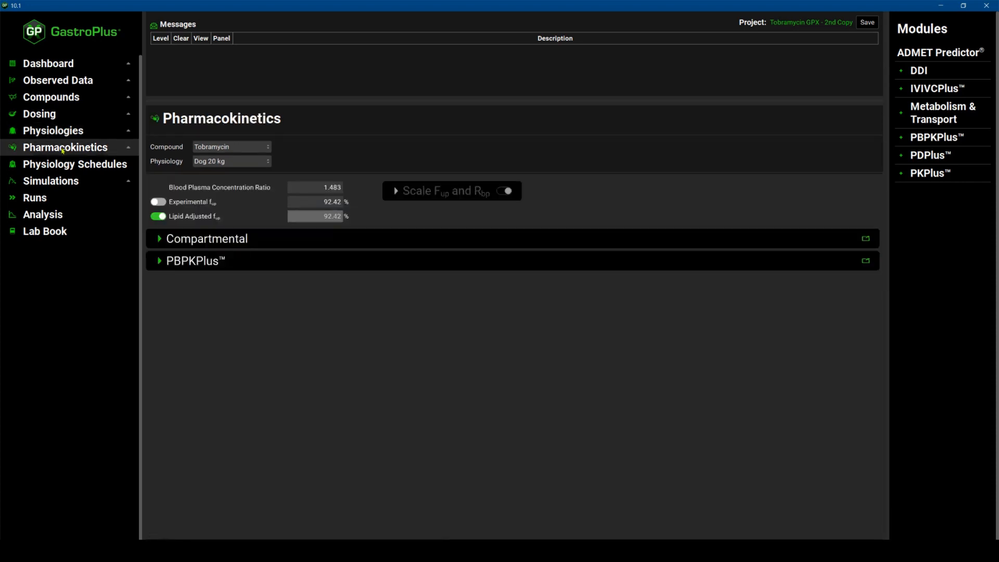
click(159, 261)
scroll(298, 271, down, 2)
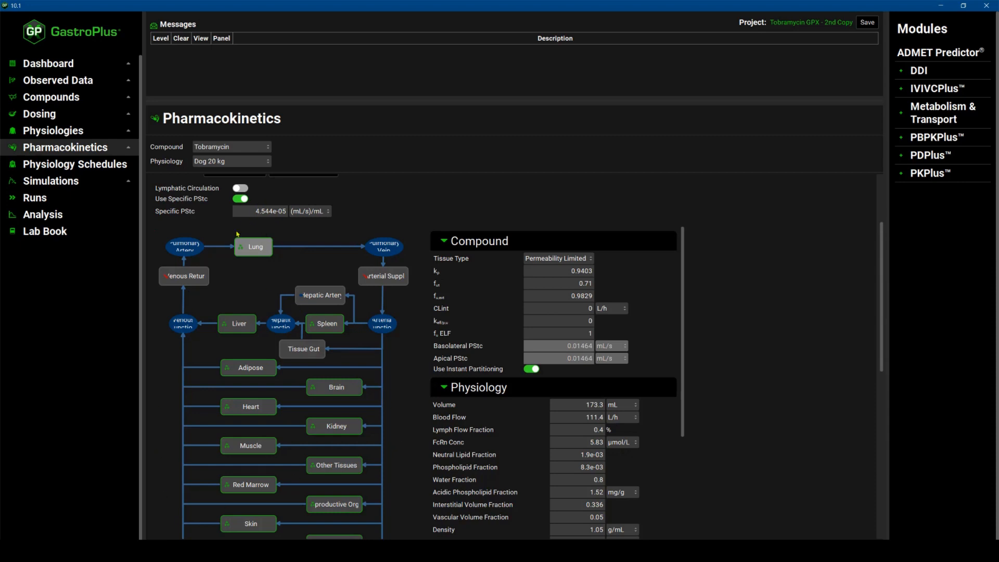
scroll(193, 216, up, 1)
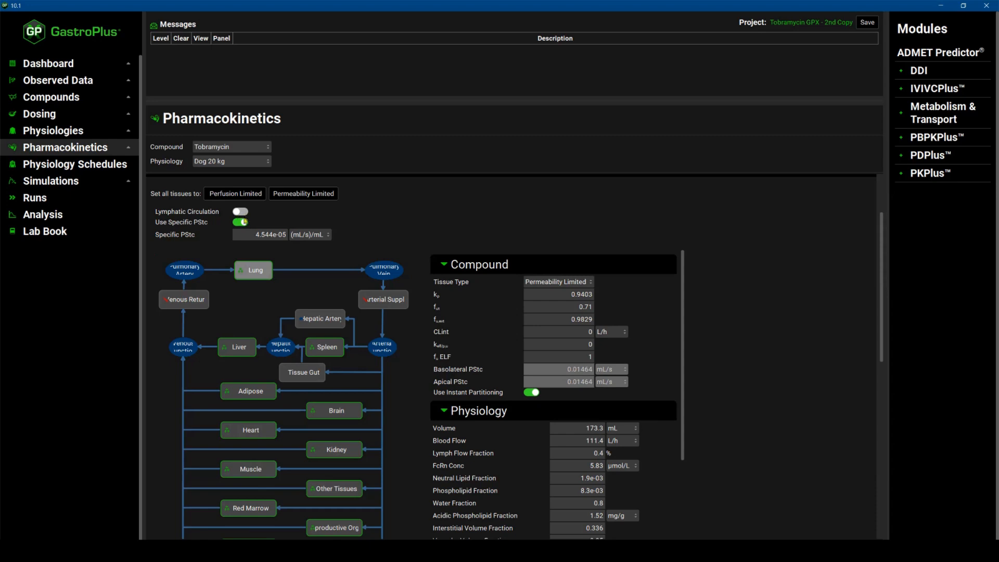
scroll(263, 260, down, 3)
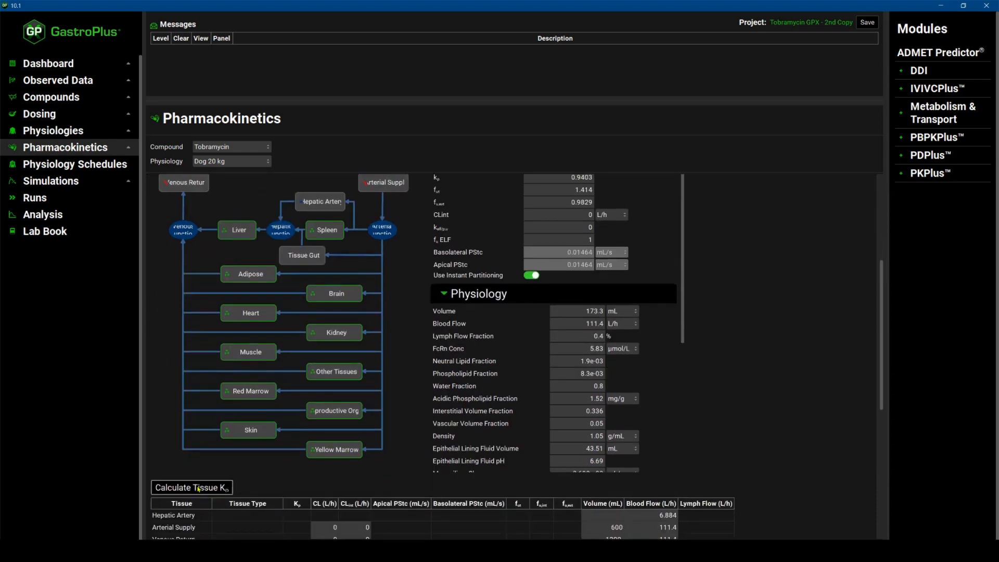
Set the Dog 20 kg liver CL to 0 L/h, check the permeability-limited methods and collapse their section
scroll(198, 485, down, 6)
click(330, 459)
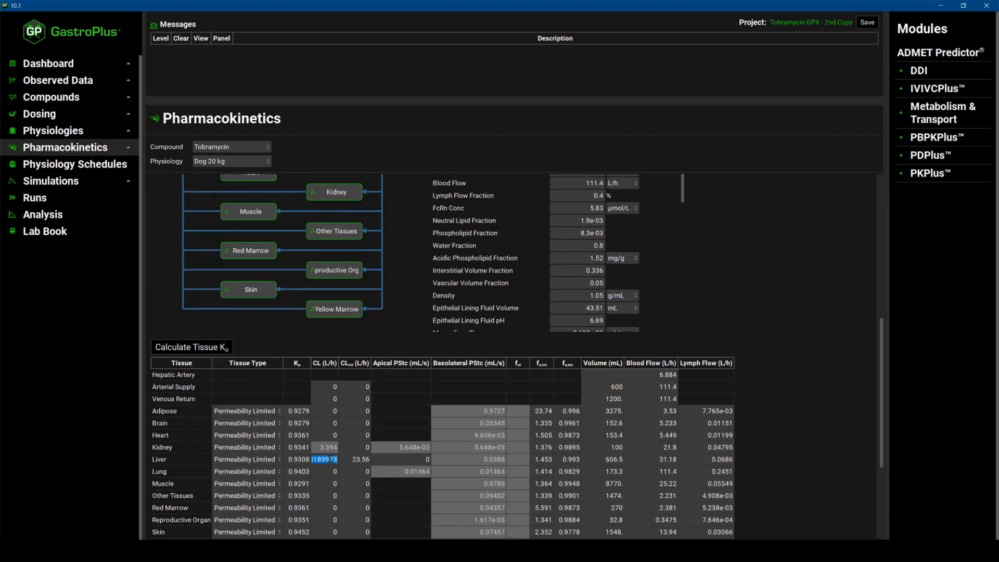
text(0)
click(326, 471)
scroll(344, 468, down, 7)
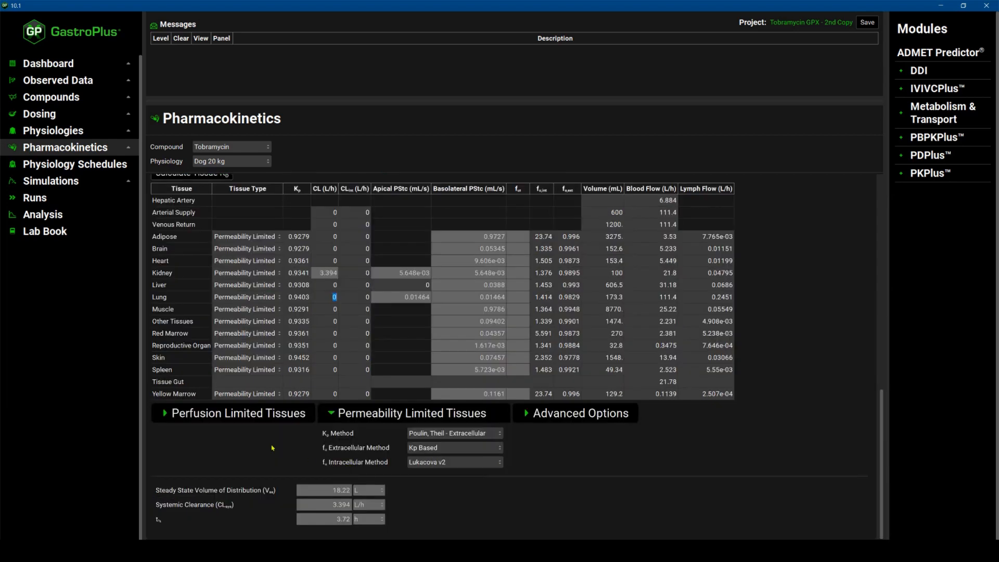
click(379, 415)
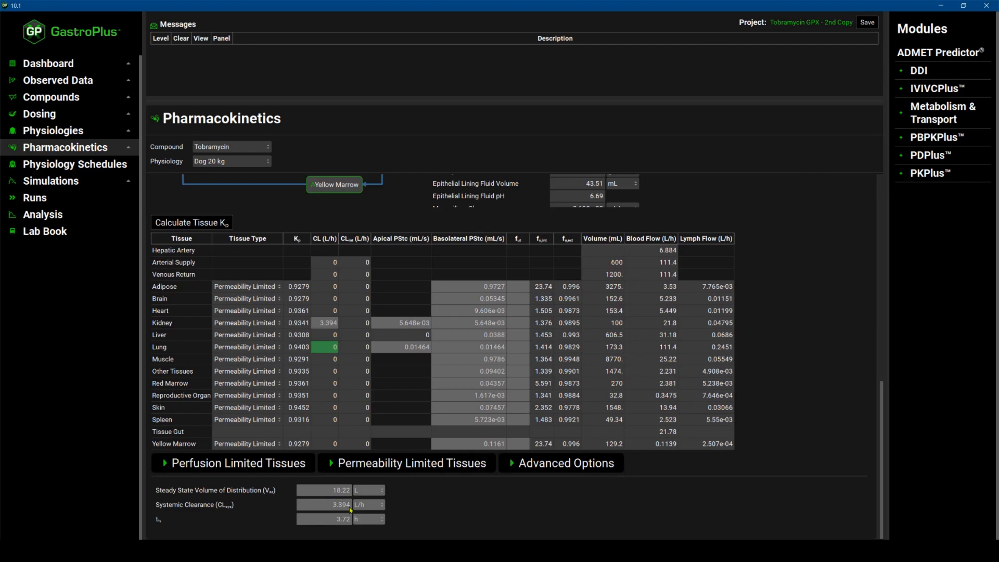
Switch the physiology schedule to the Dog 20 kg schedule
click(87, 166)
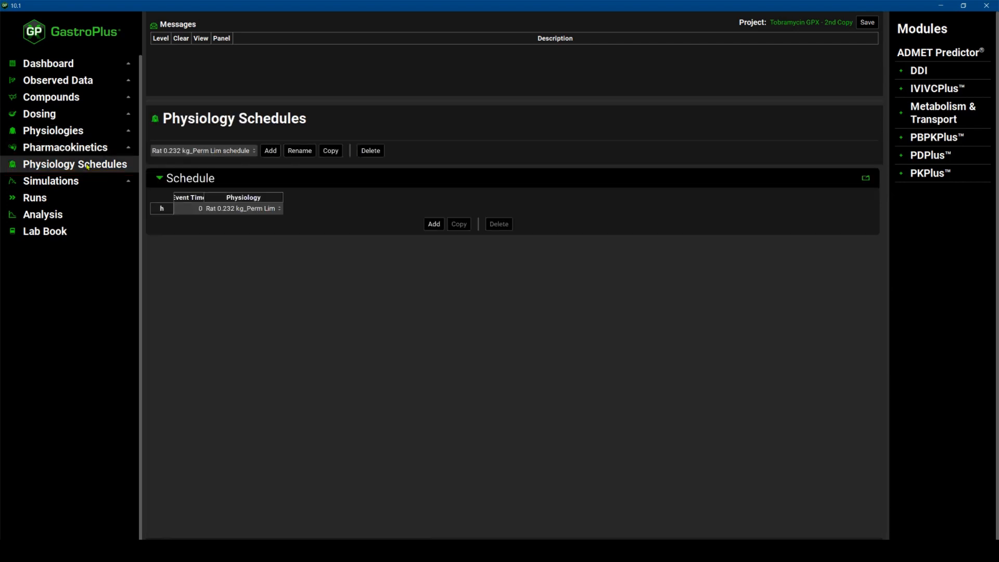
click(253, 151)
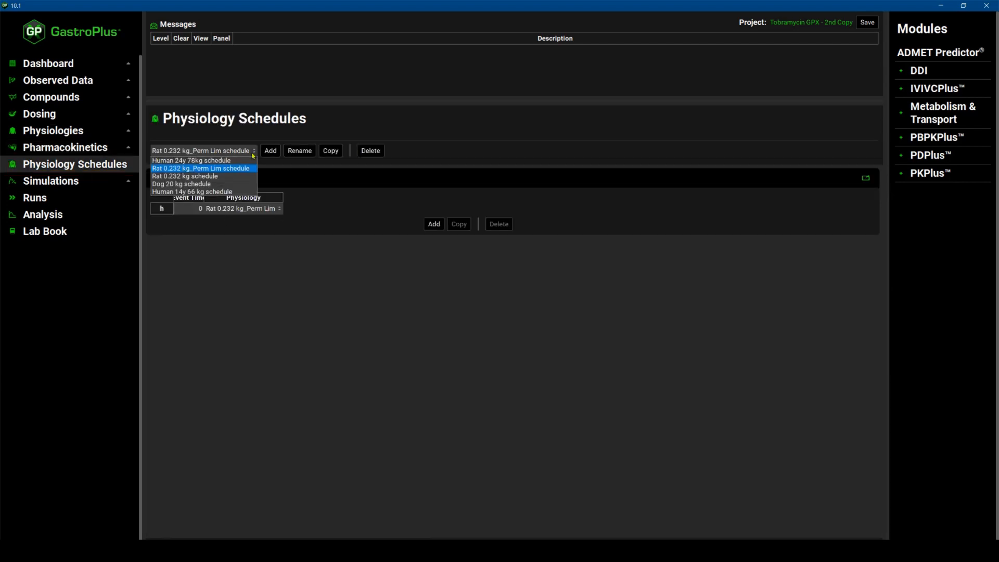
click(212, 185)
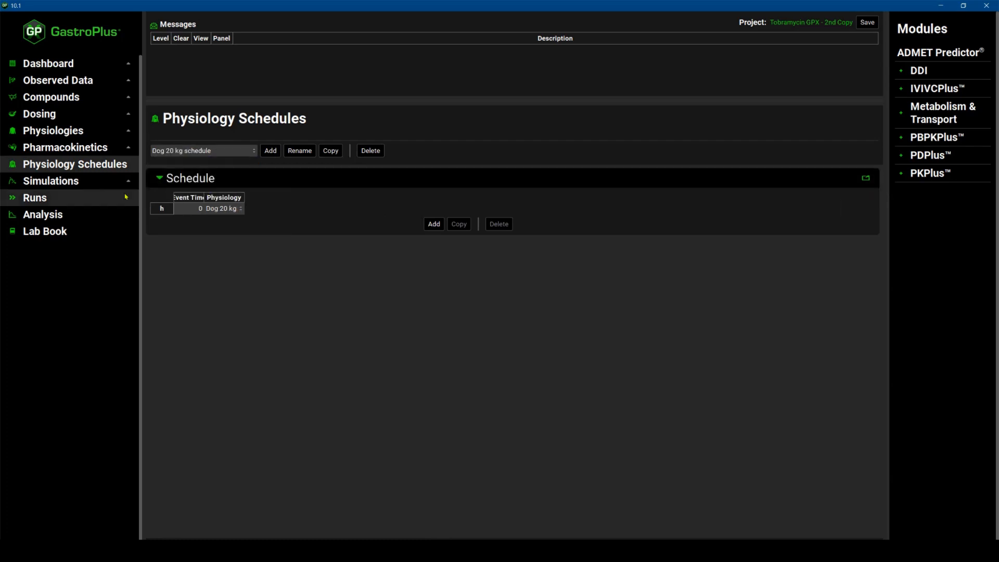
Set the pharmacokinetic model of the Dog IV 5 mpk_Perm Lim simulation to Physiologically Based and save the project
click(61, 182)
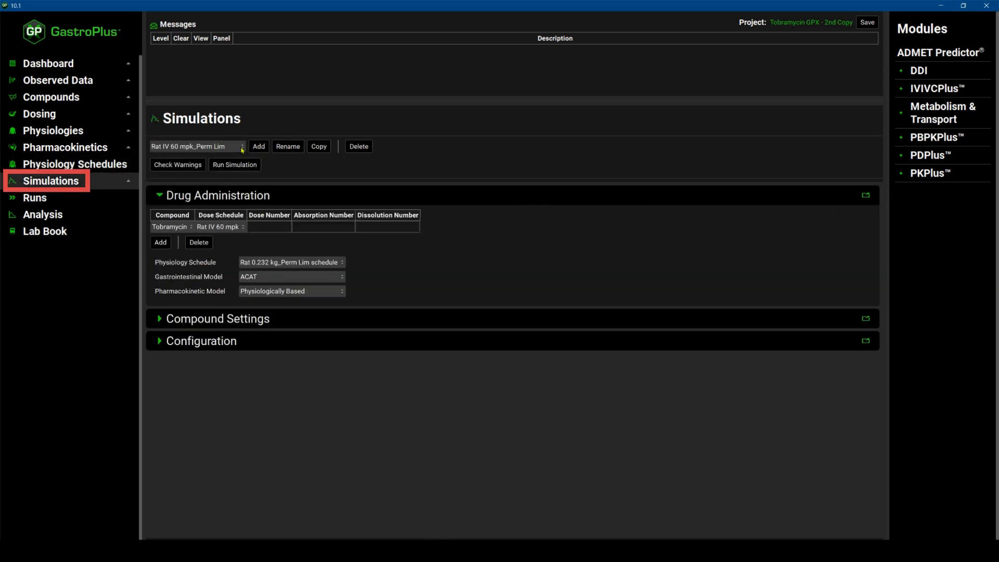
click(215, 147)
click(204, 156)
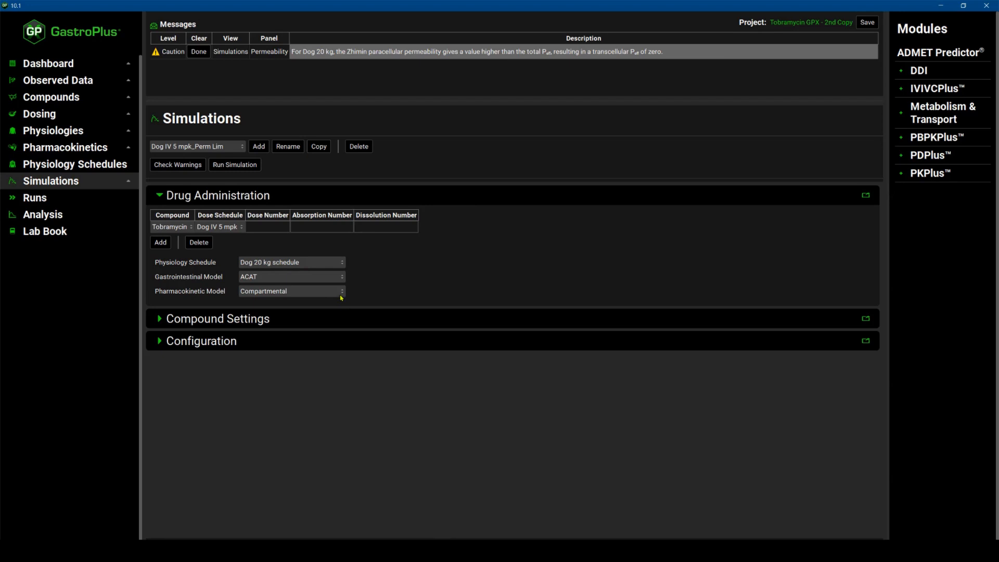
click(341, 294)
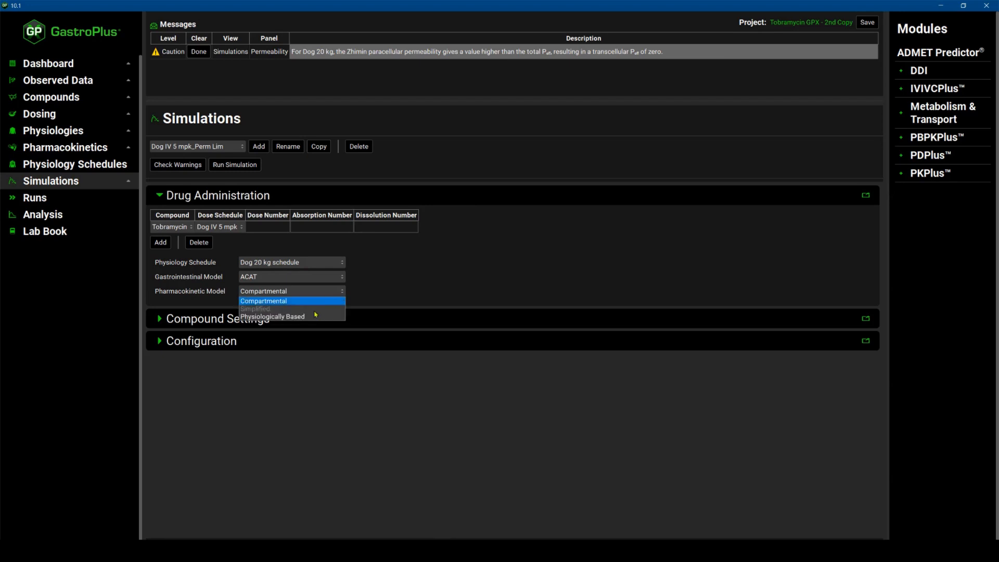
click(300, 317)
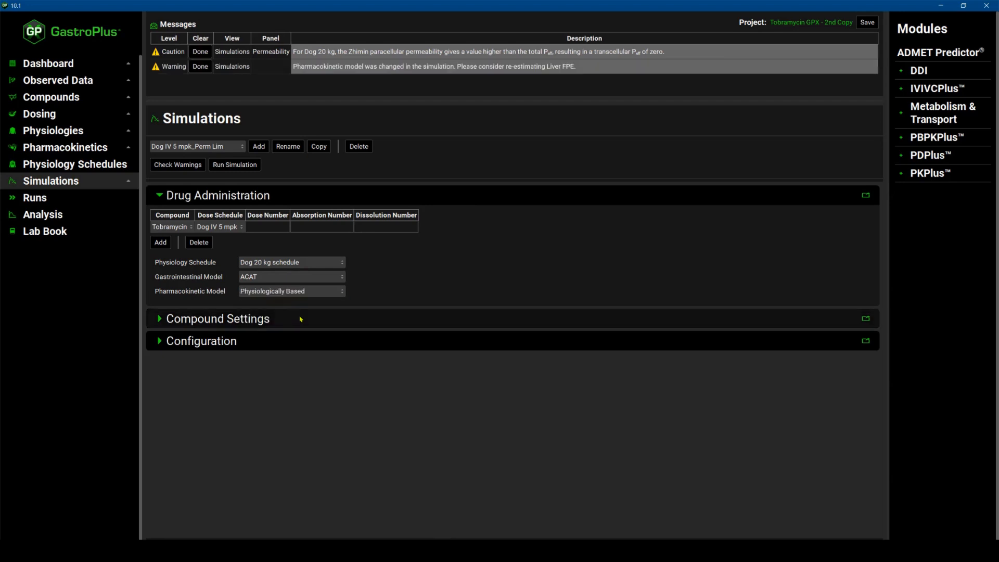
click(867, 22)
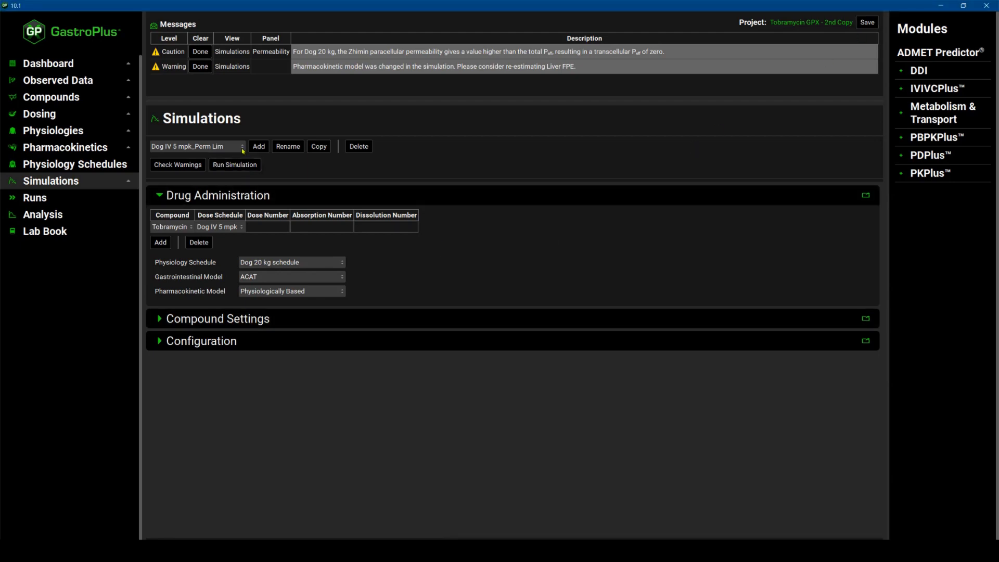
Set the Dog IV 10 mpk_Perm Lim and Dog IV 20 mpk_Perm Lim simulations to the Physiologically Based pharmacokinetic model, saving the project
click(242, 150)
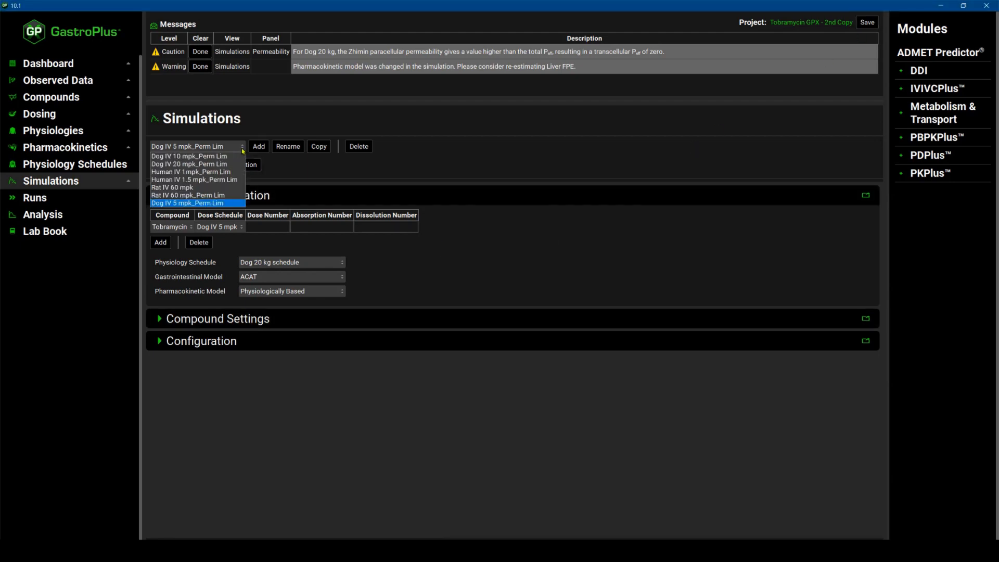
click(192, 156)
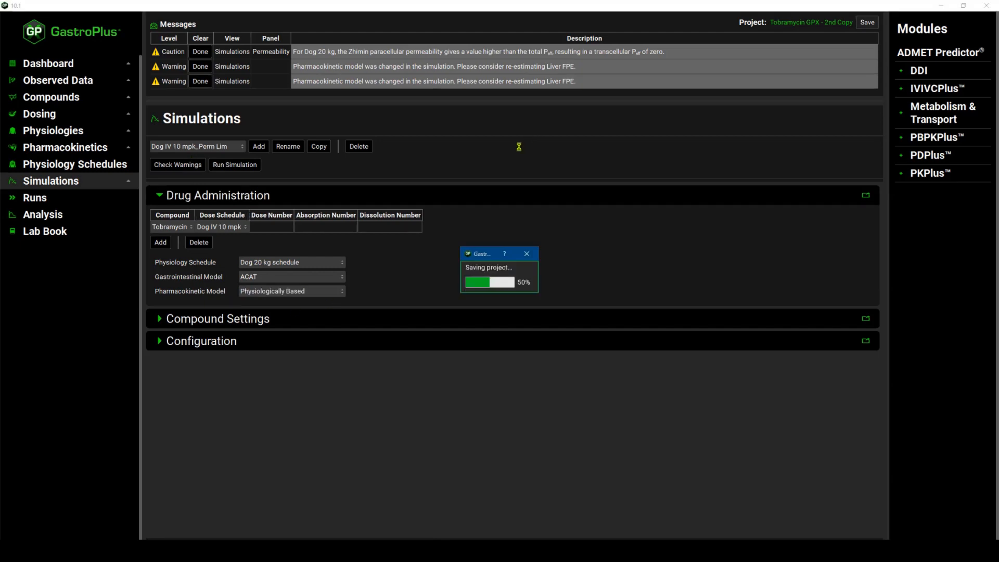
click(243, 150)
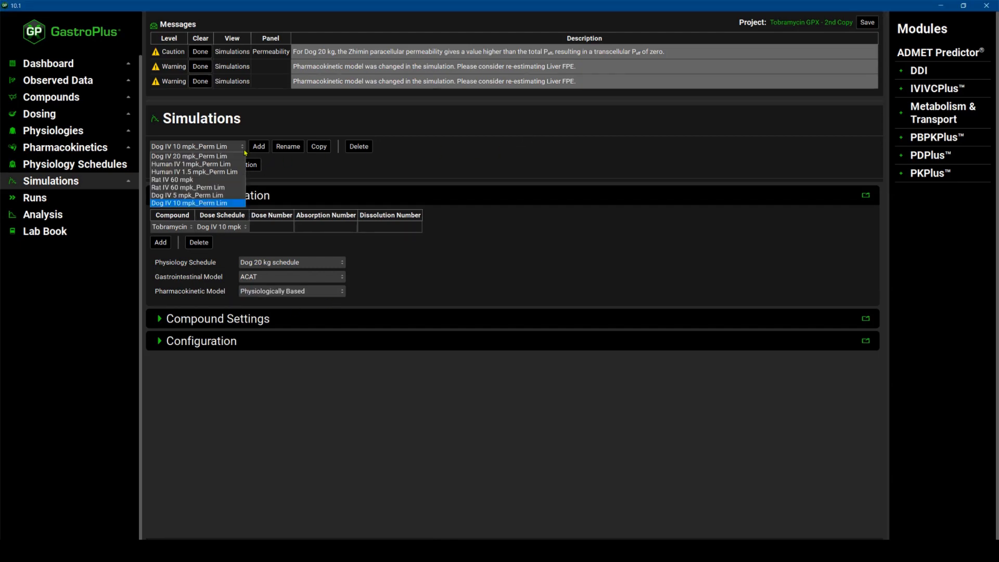
click(208, 156)
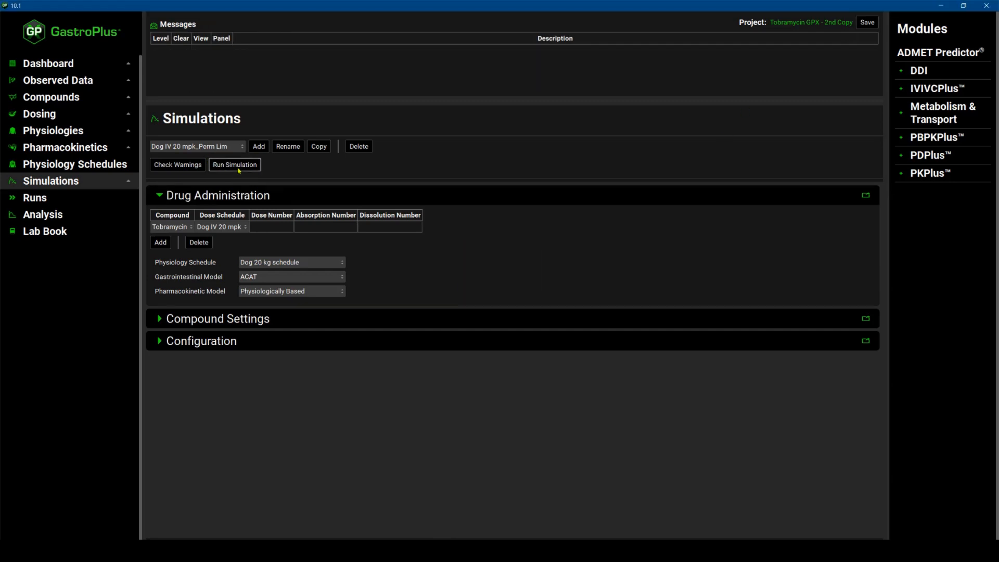
Run the Dog IV 5, 10 and 20 mpk_Perm Lim simulations
click(242, 147)
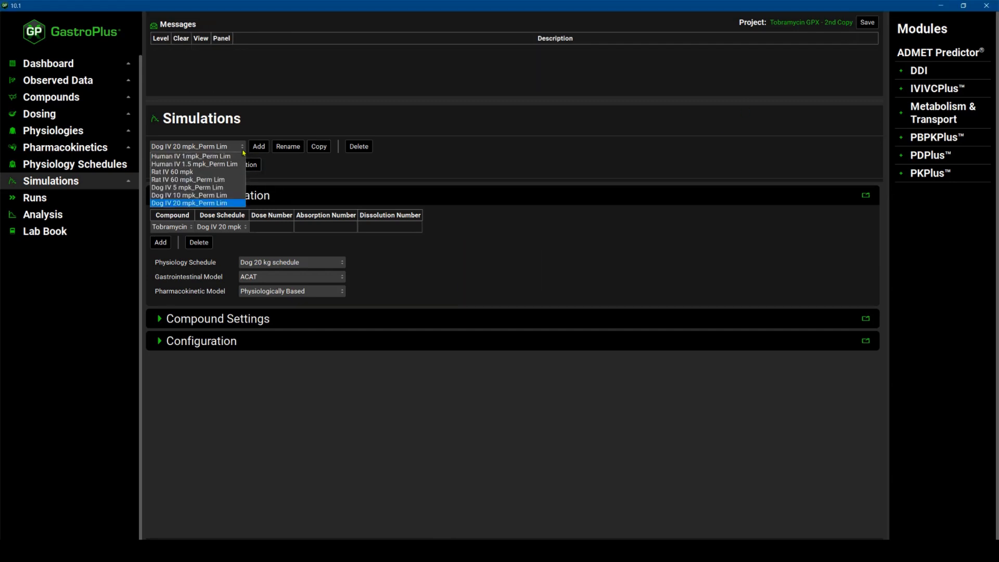
click(187, 188)
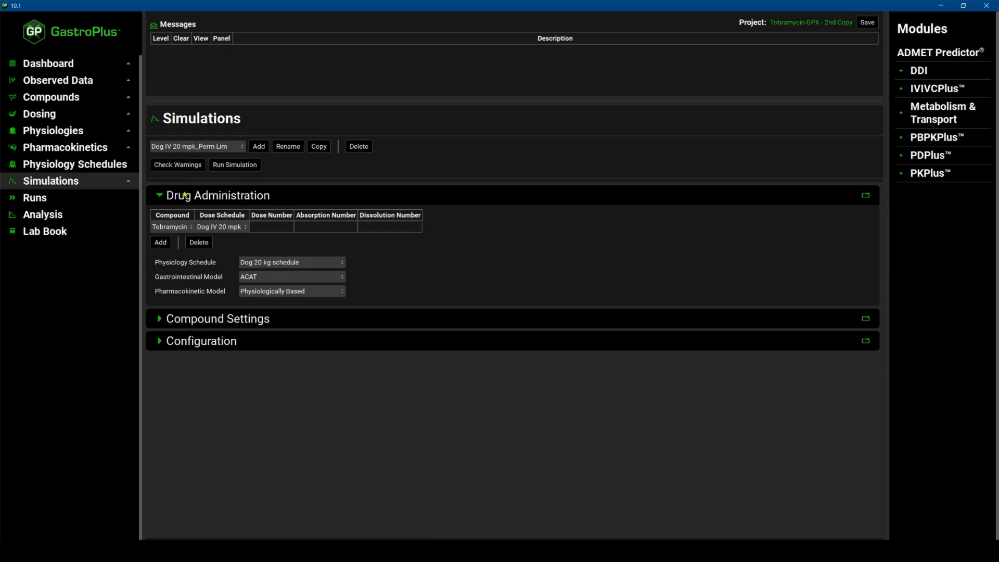
click(236, 166)
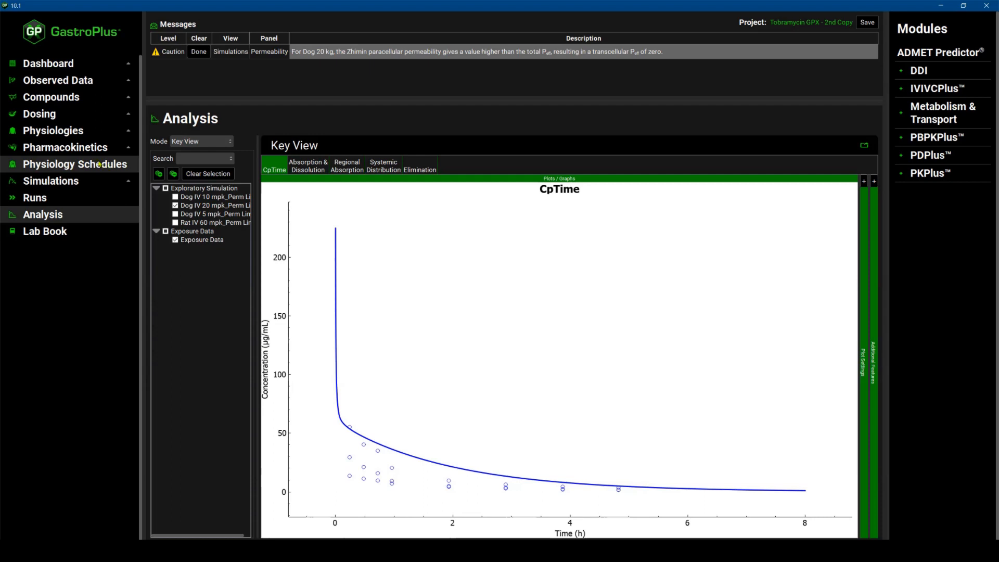
Select the Human 24y 78kg physiology, create its PEAR physiology and review the tissue table
click(61, 131)
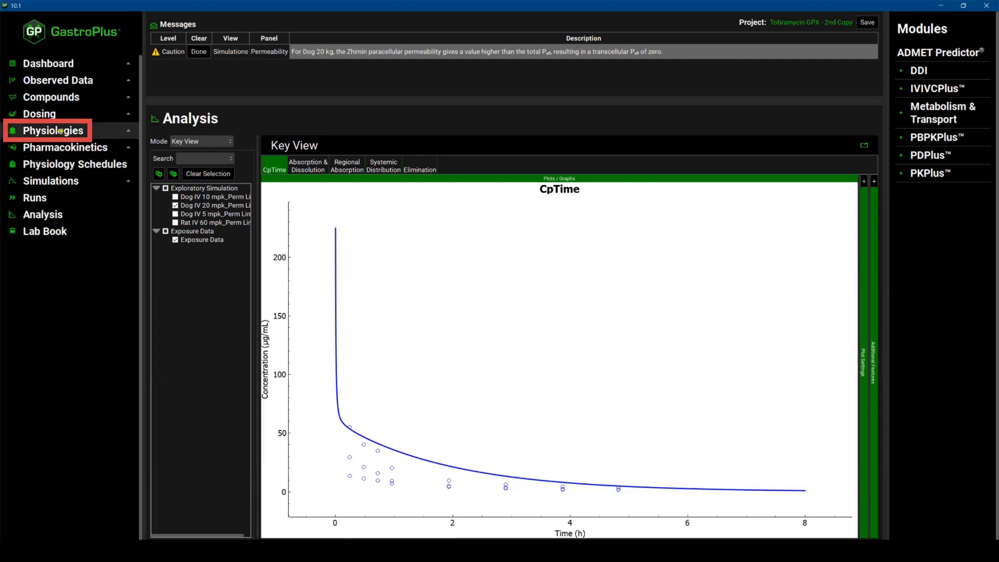
click(268, 162)
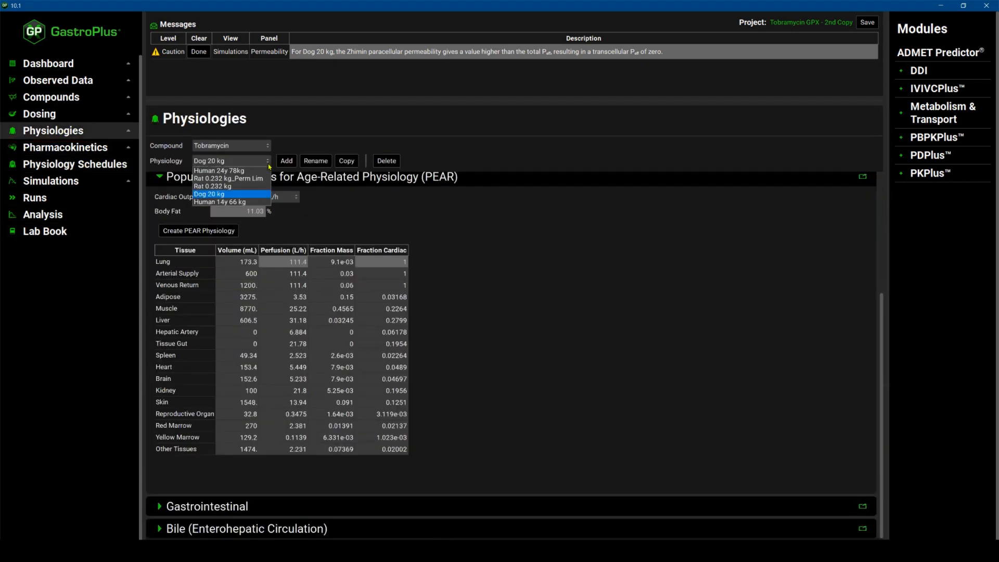
click(244, 172)
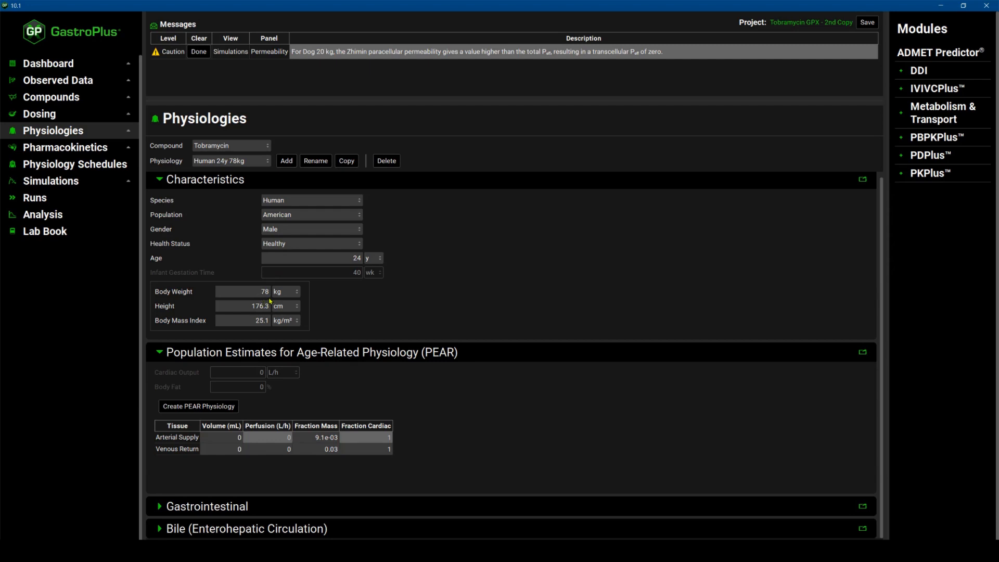
click(208, 406)
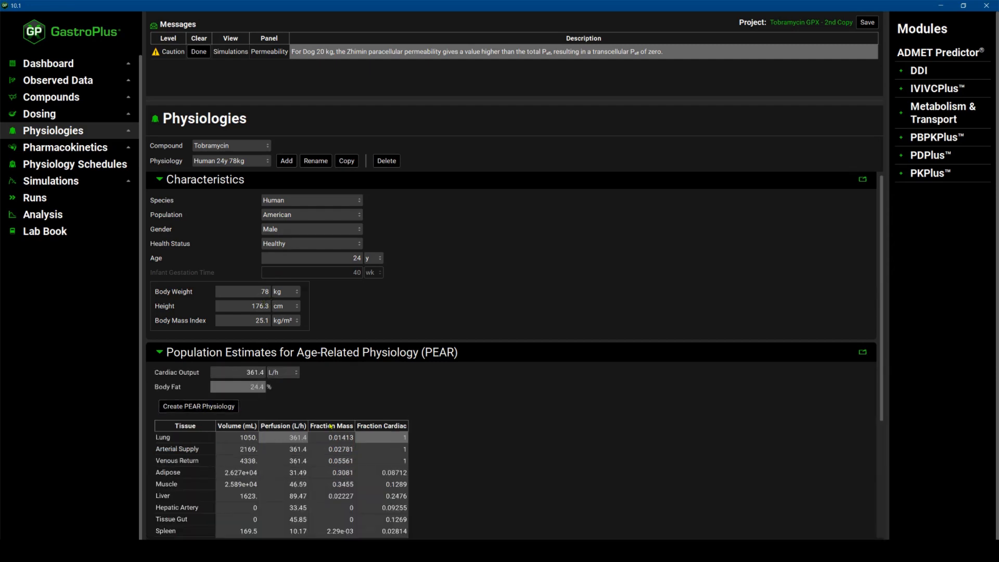
scroll(331, 427, down, 5)
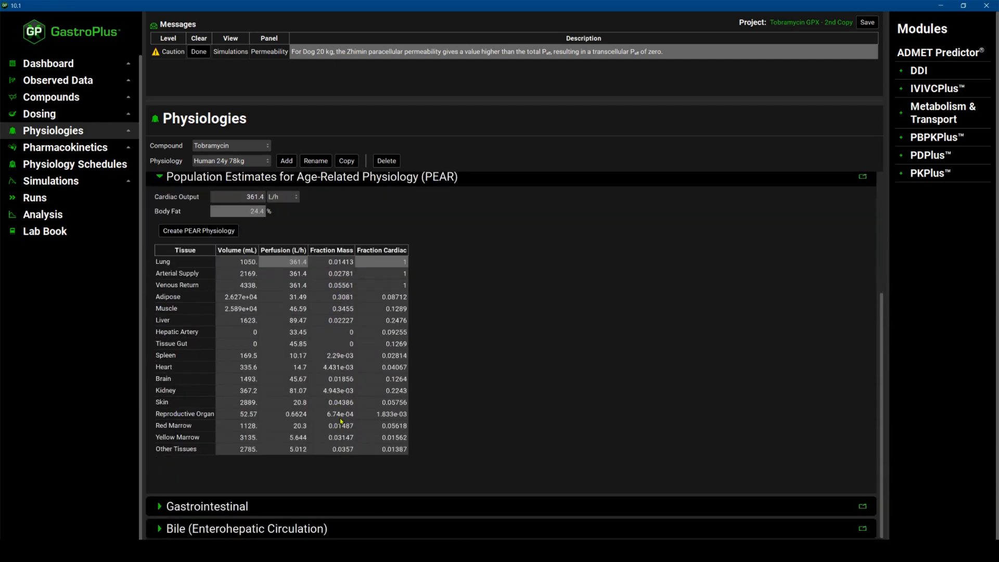
In the PBPKPlus settings for Human 24y 78kg, make all tissues permeability limited and enable a Specific PStc of 4.544e-5 (mL/s)/mL
click(65, 148)
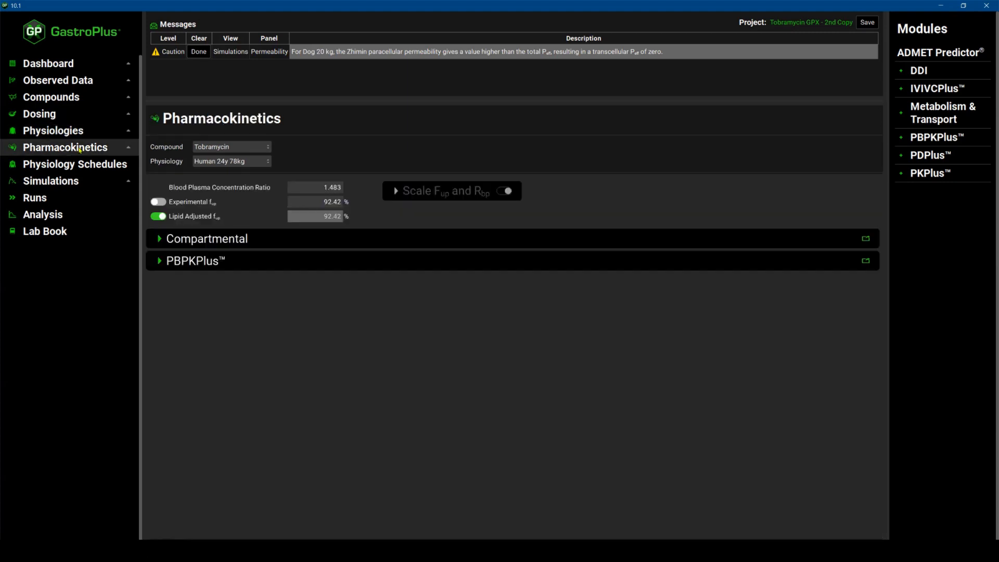
click(159, 261)
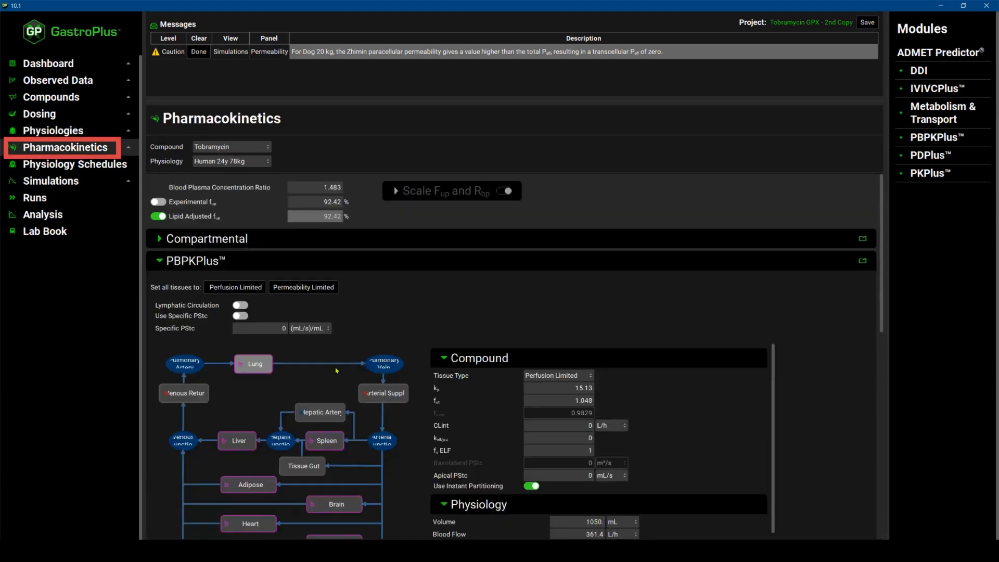
scroll(335, 370, down, 3)
click(307, 217)
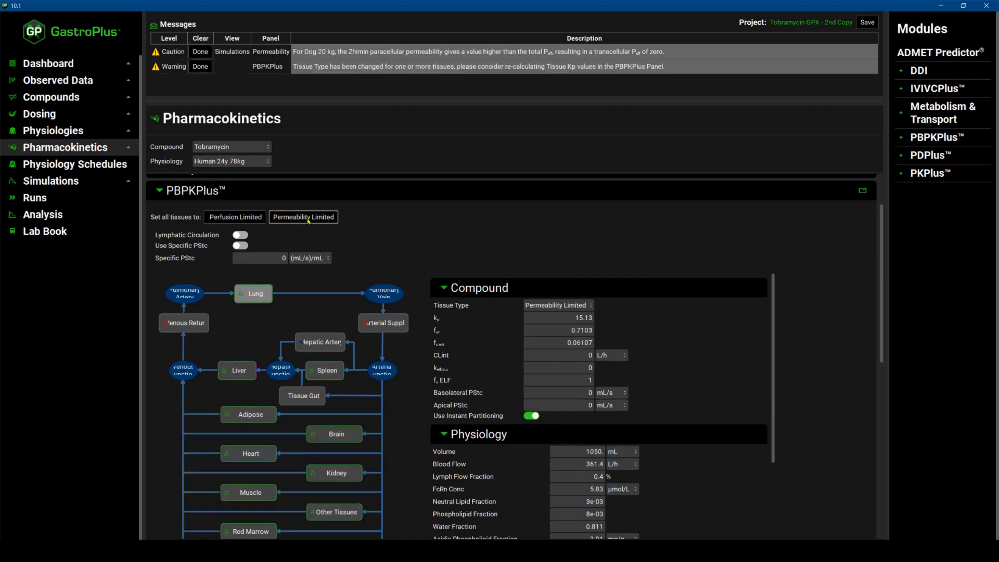
click(275, 259)
text(4.544e-5)
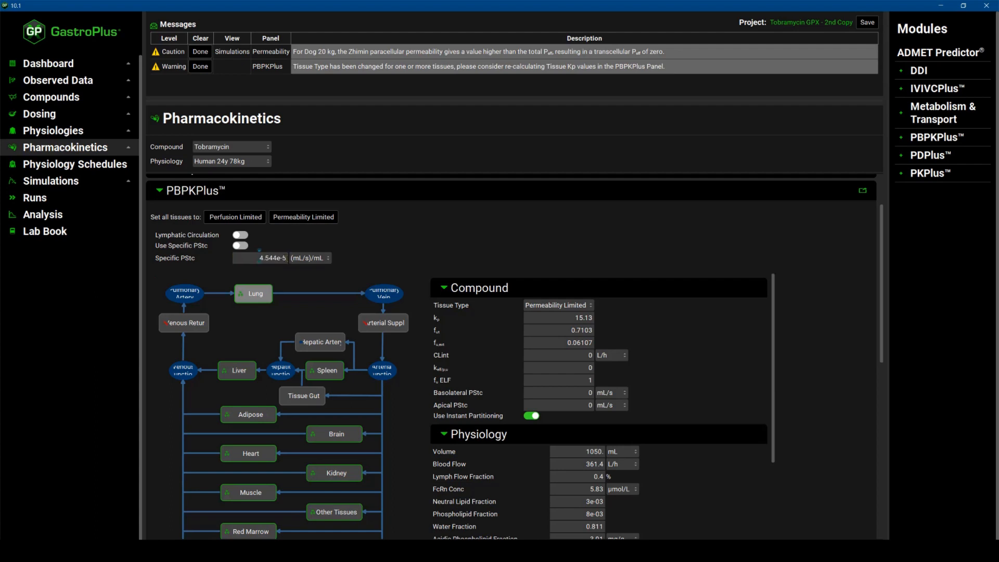
click(243, 246)
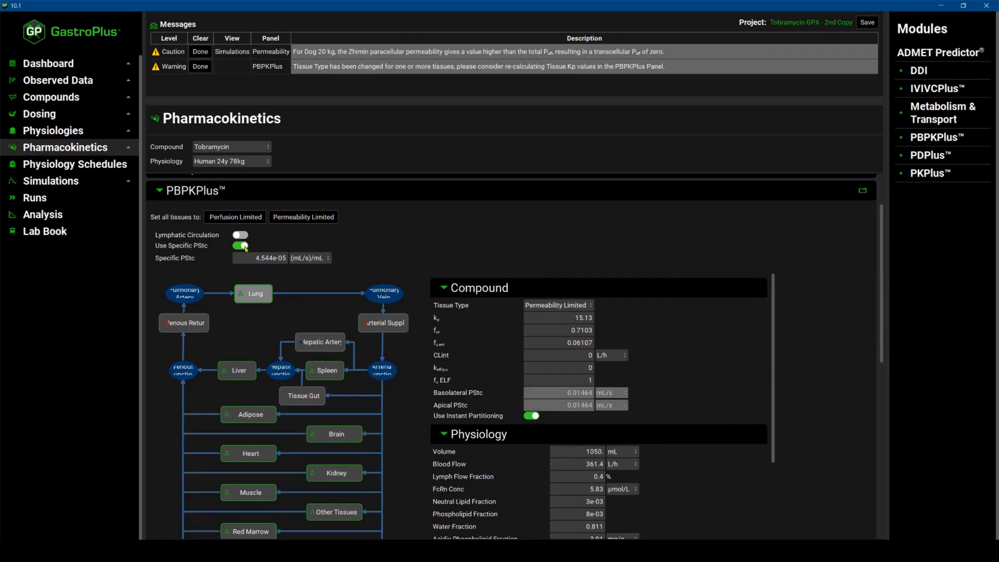
Recalculate the tissue Kp values for Human 24y 78kg, check the tissue table and save the project
scroll(373, 413, down, 5)
scroll(373, 412, down, 2)
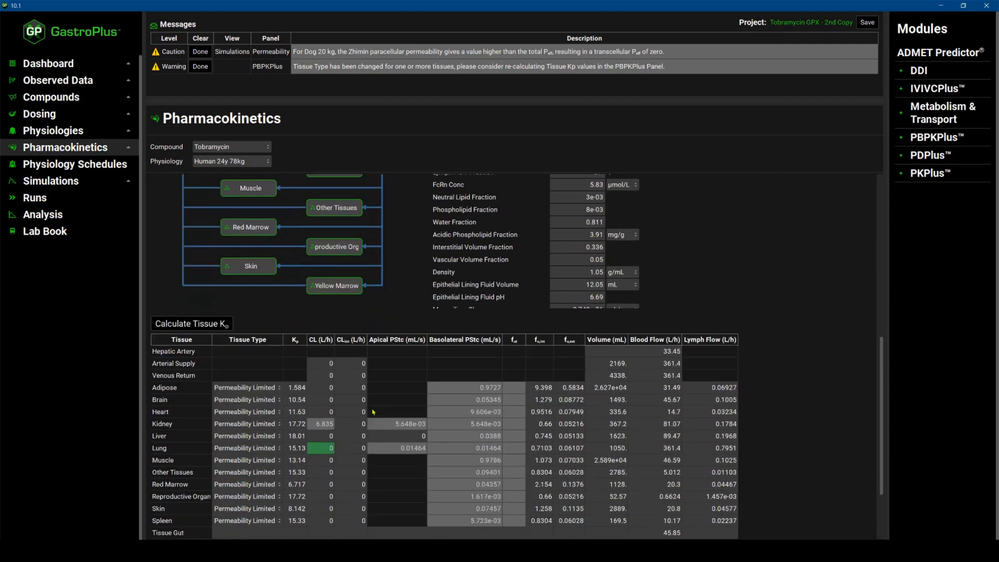
click(189, 324)
scroll(317, 447, down, 1)
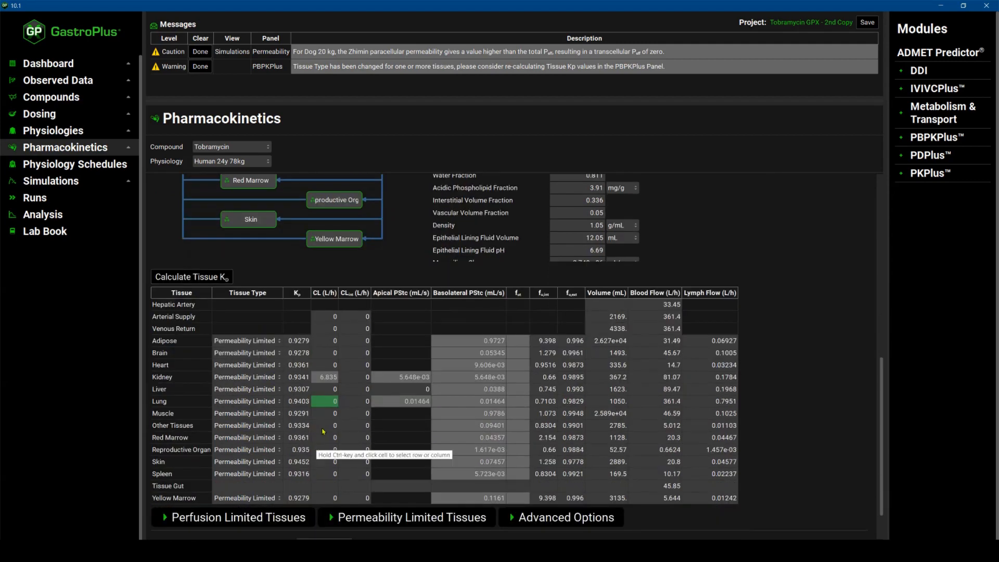
scroll(324, 407, down, 1)
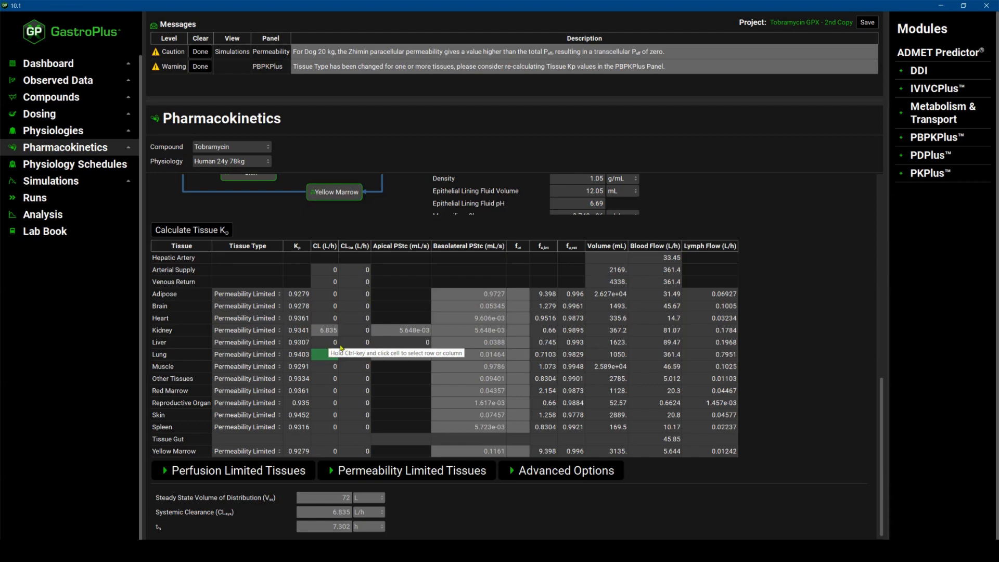
scroll(564, 370, up, 6)
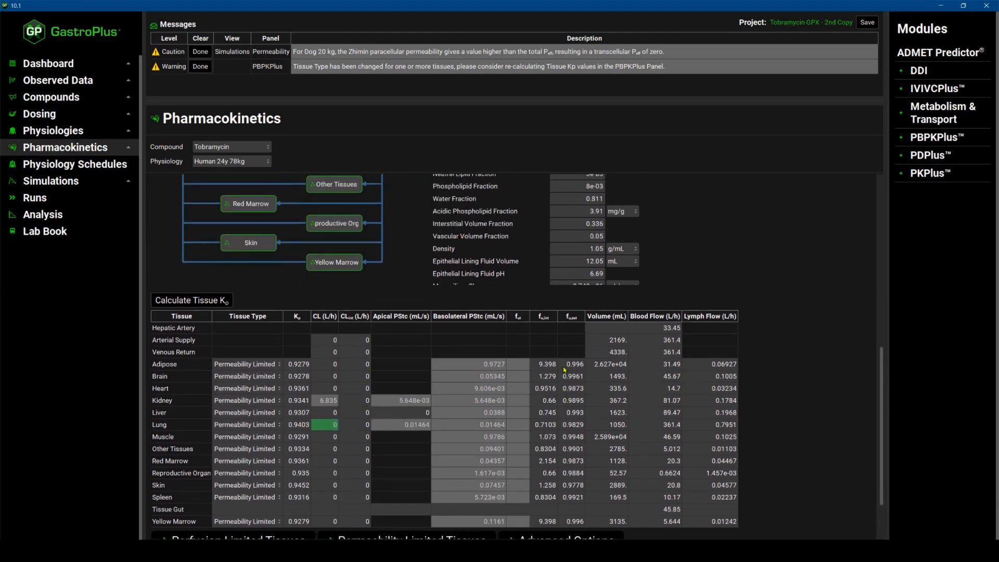
scroll(565, 370, down, 8)
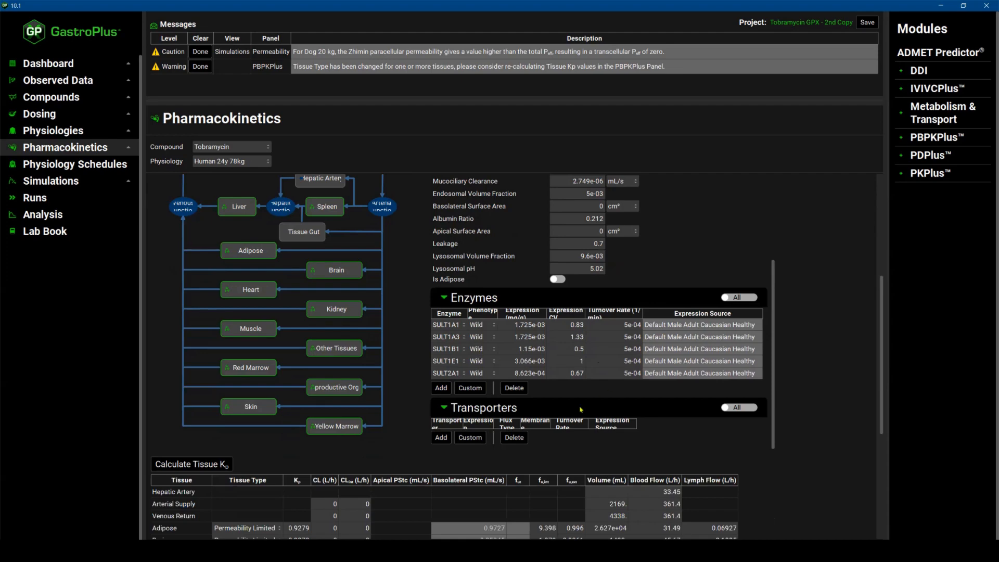
scroll(596, 401, down, 6)
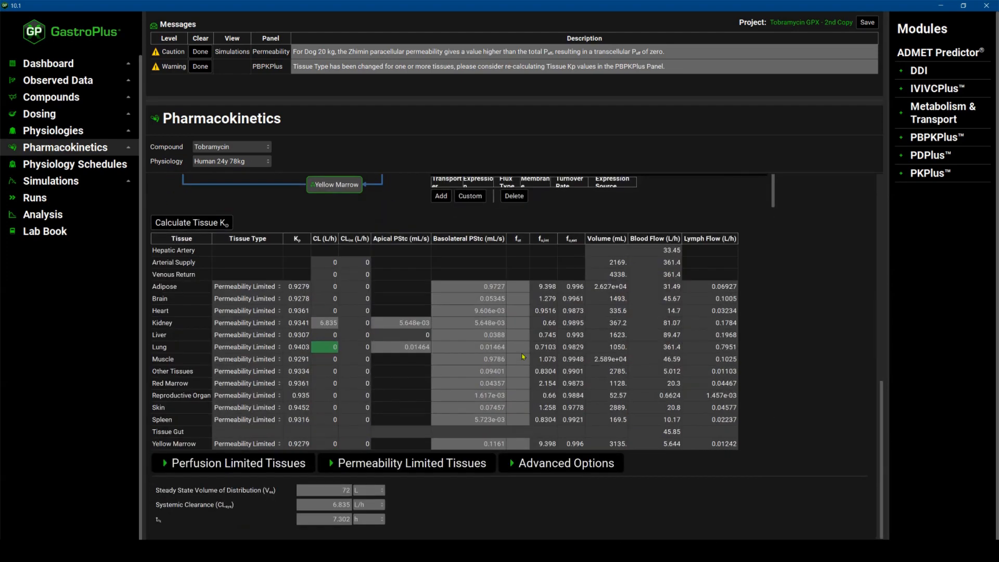
scroll(421, 463, up, 5)
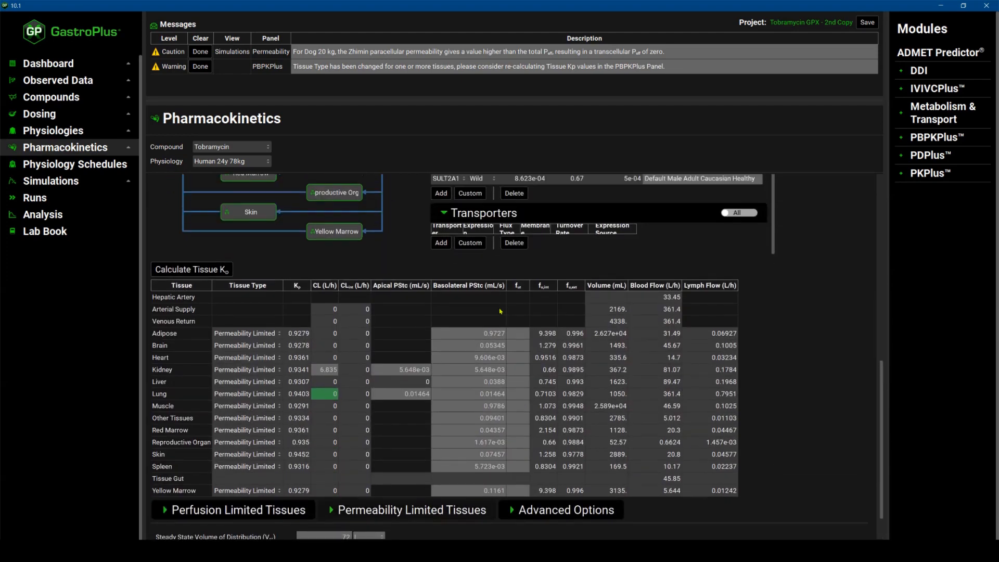
click(868, 22)
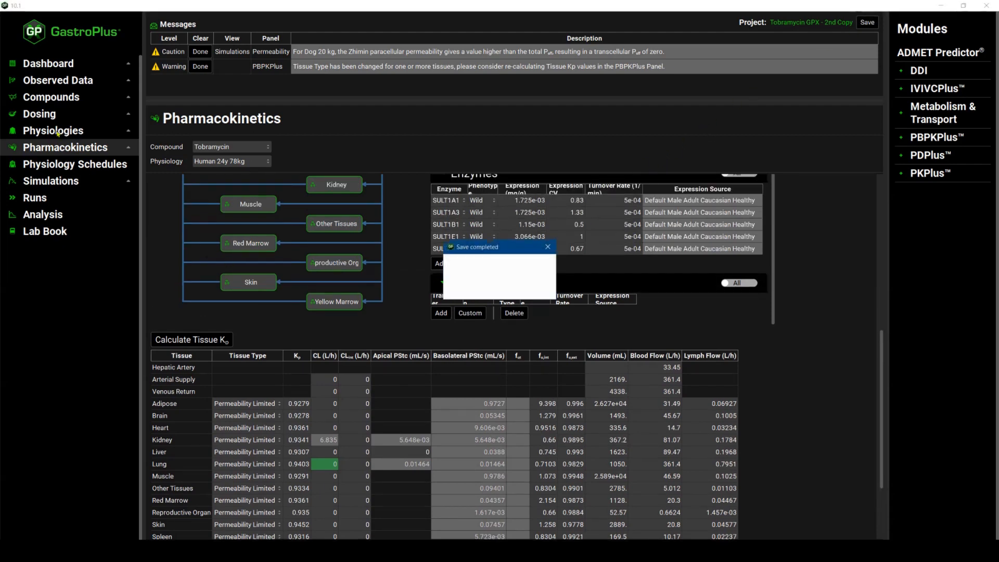
click(541, 287)
Review the Human 24y 78kg schedule among the physiology schedules
click(75, 164)
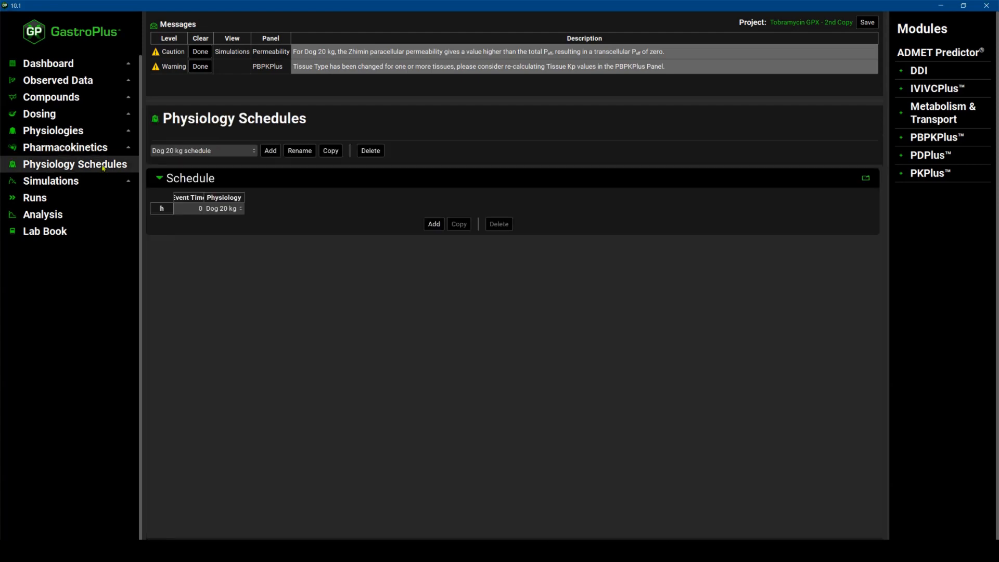
click(254, 151)
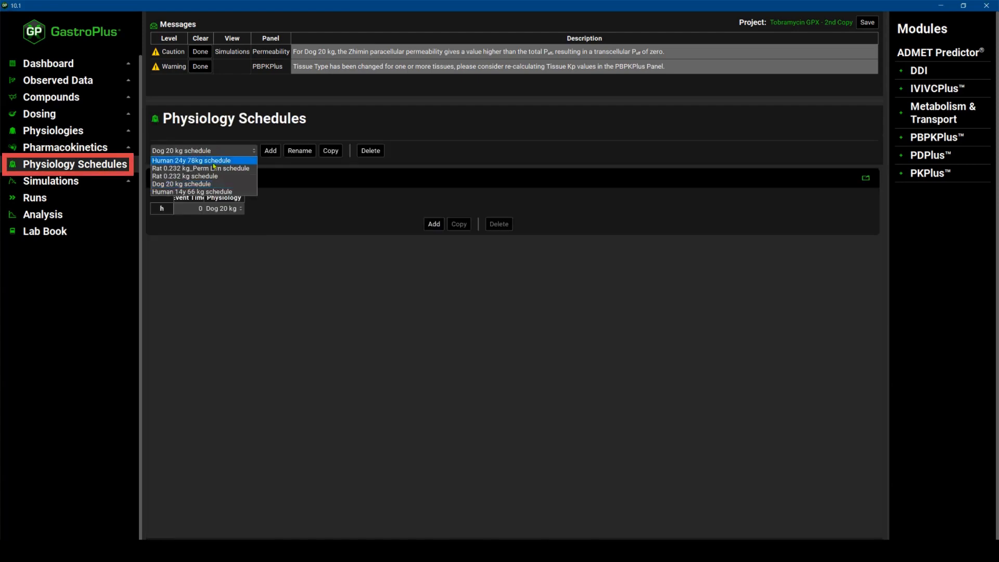
click(212, 166)
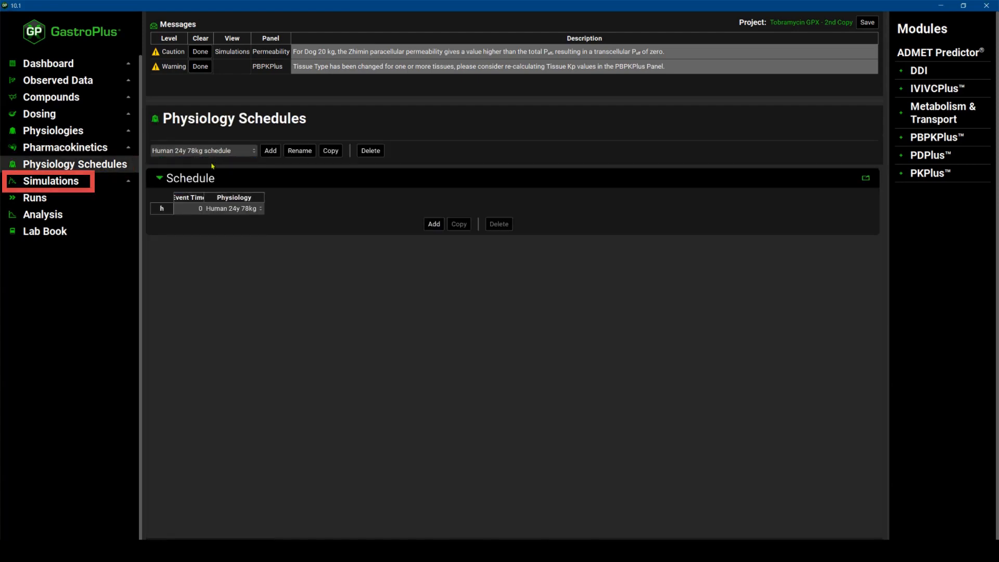
Set the pharmacokinetic model of the Human IV 1mpk_Perm Lim simulation to Physiologically Based and save the project
click(76, 183)
click(198, 147)
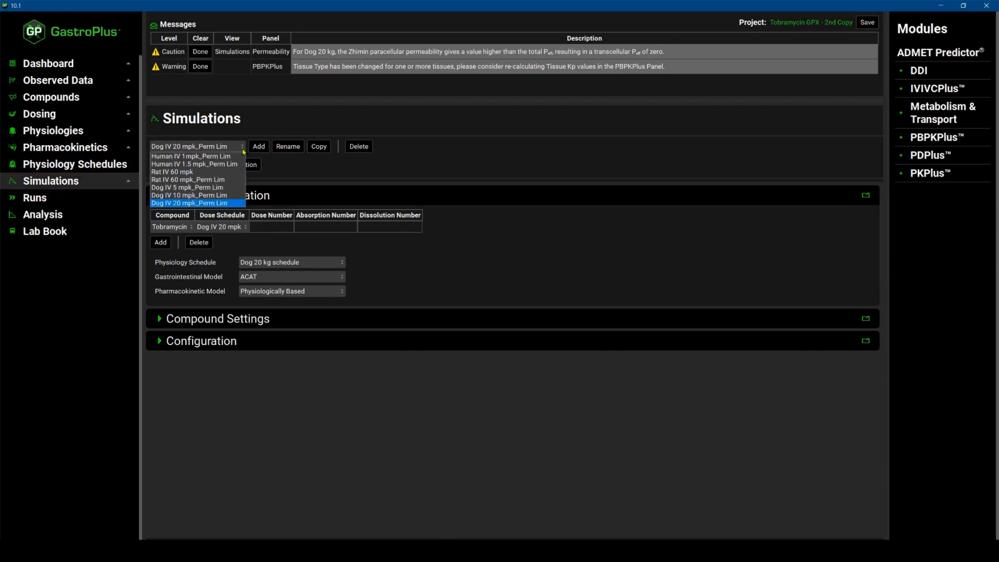
click(207, 158)
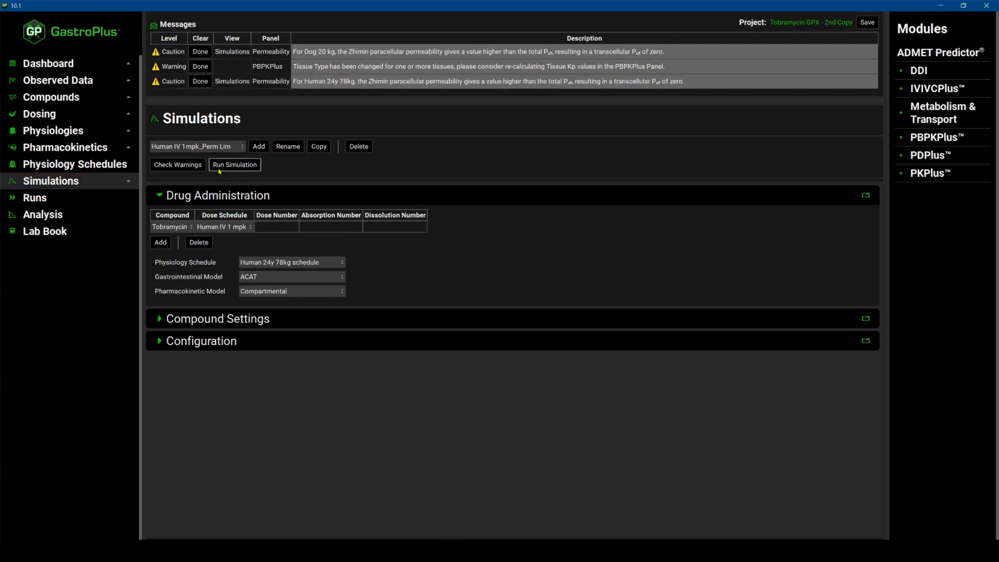
click(342, 291)
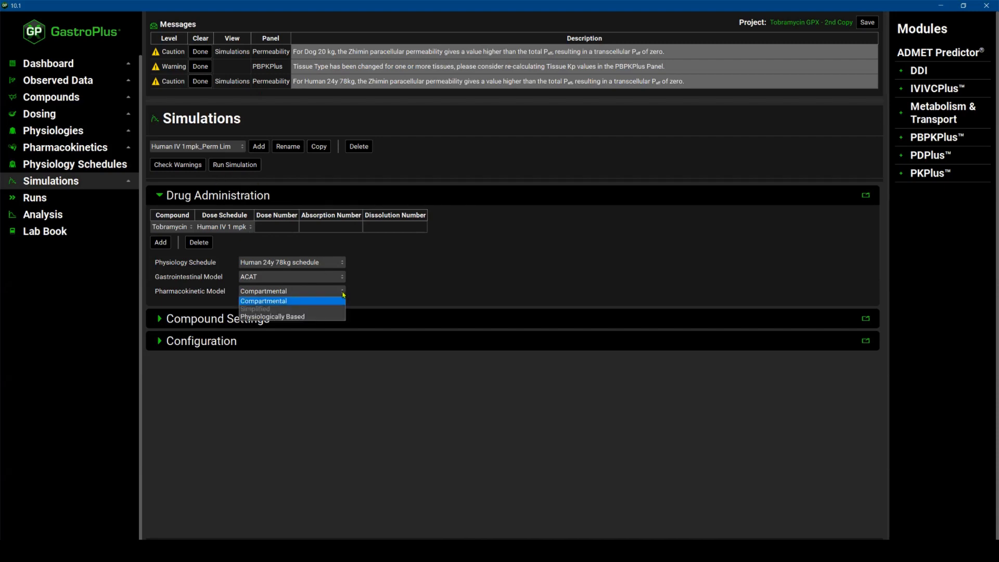
click(294, 316)
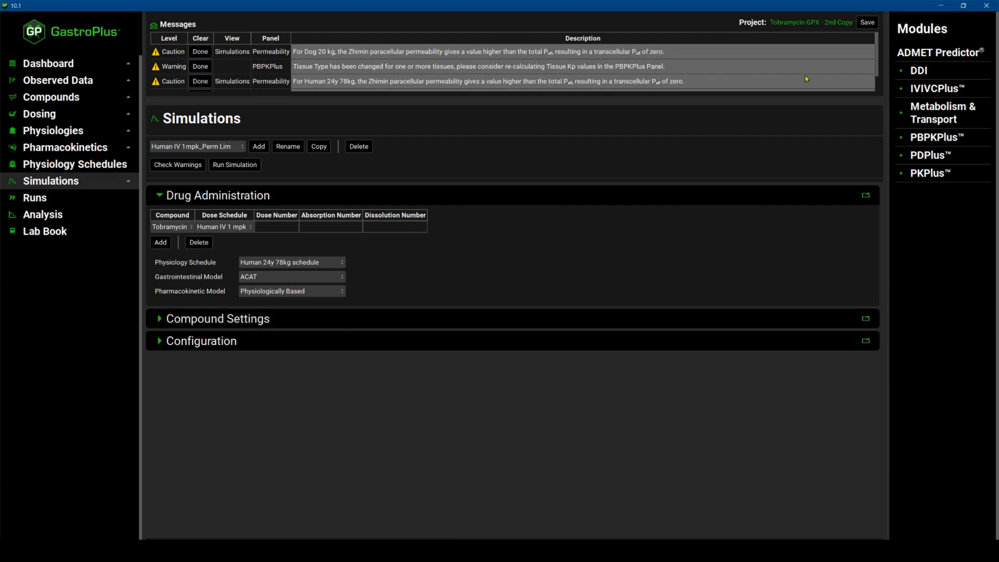
key(ctrl+s)
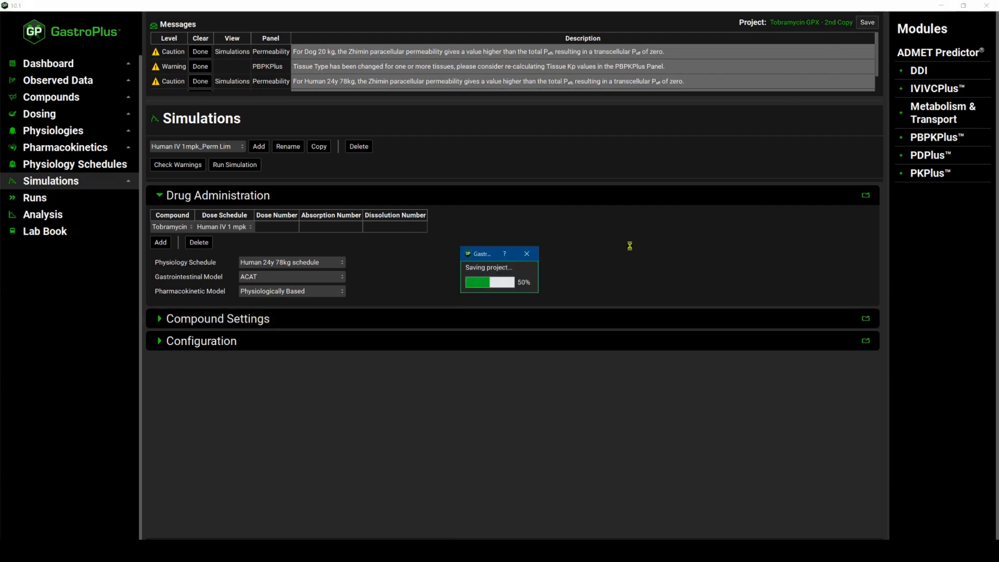
click(542, 290)
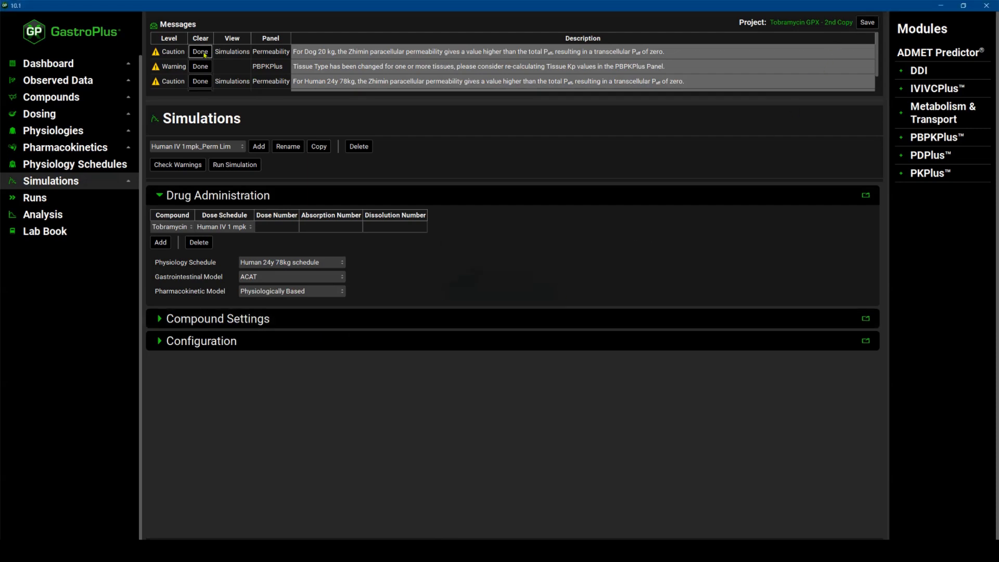
Clear all pending messages and run the Human IV 1mpk_Perm Lim simulation
click(203, 54)
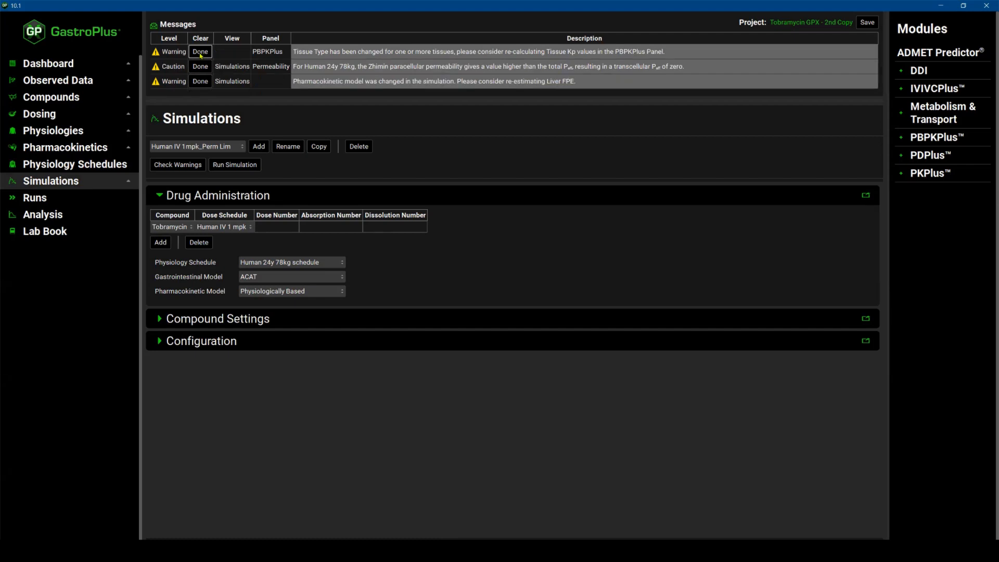
click(201, 55)
click(200, 54)
click(235, 165)
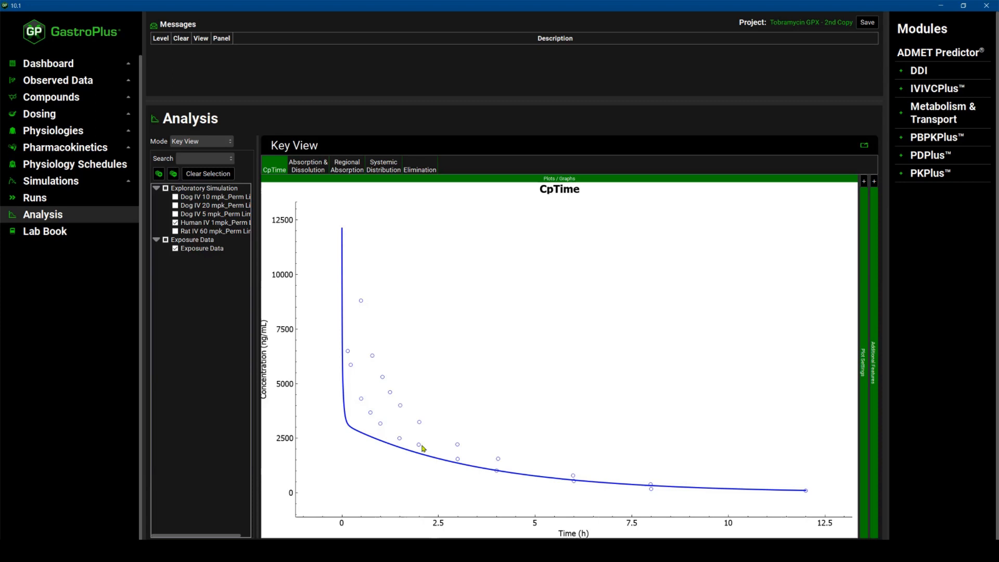
Select the Human 14y 66 kg physiology, create its PEAR physiology and review the tissue table
click(66, 131)
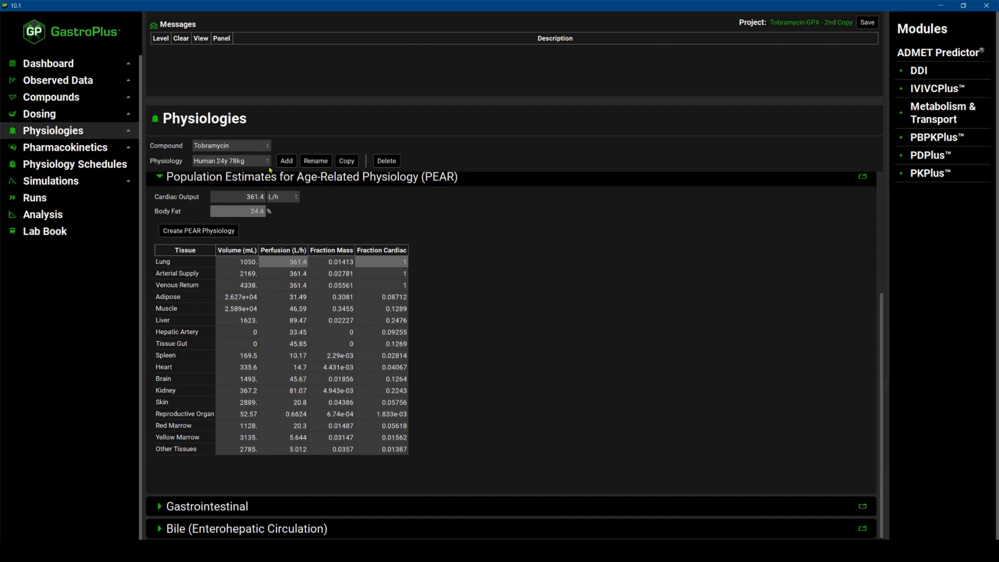
click(270, 164)
click(231, 203)
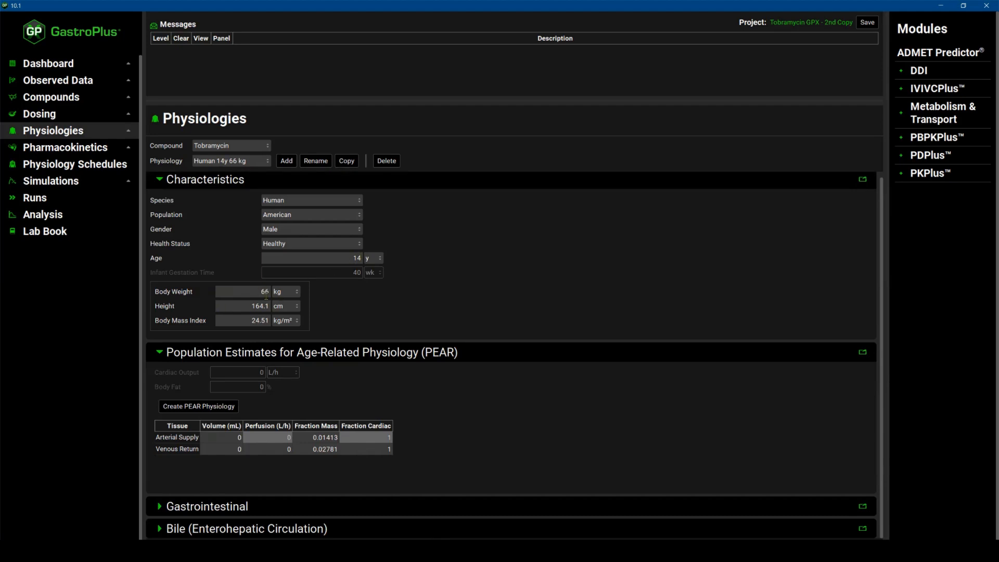
click(218, 406)
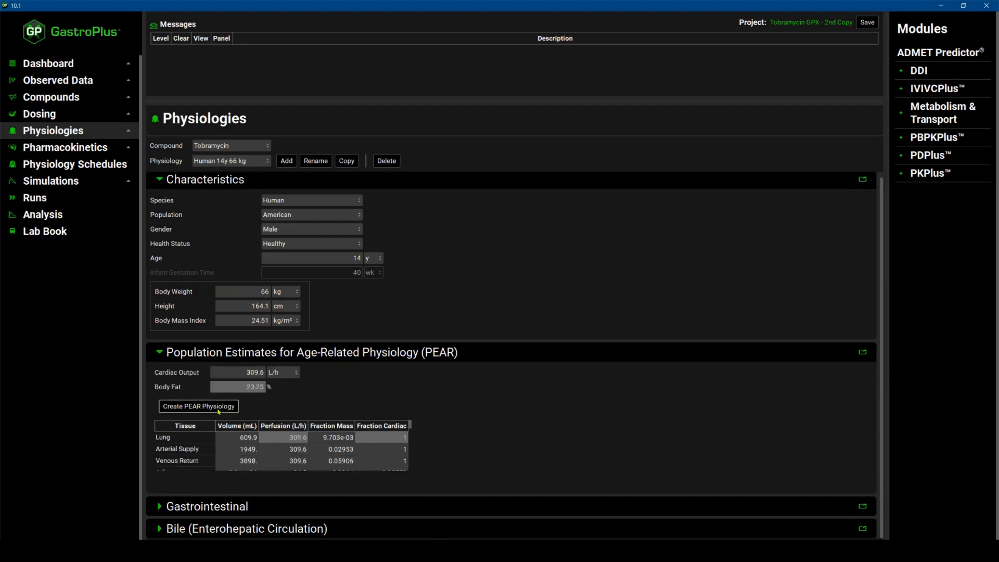
scroll(397, 418, down, 7)
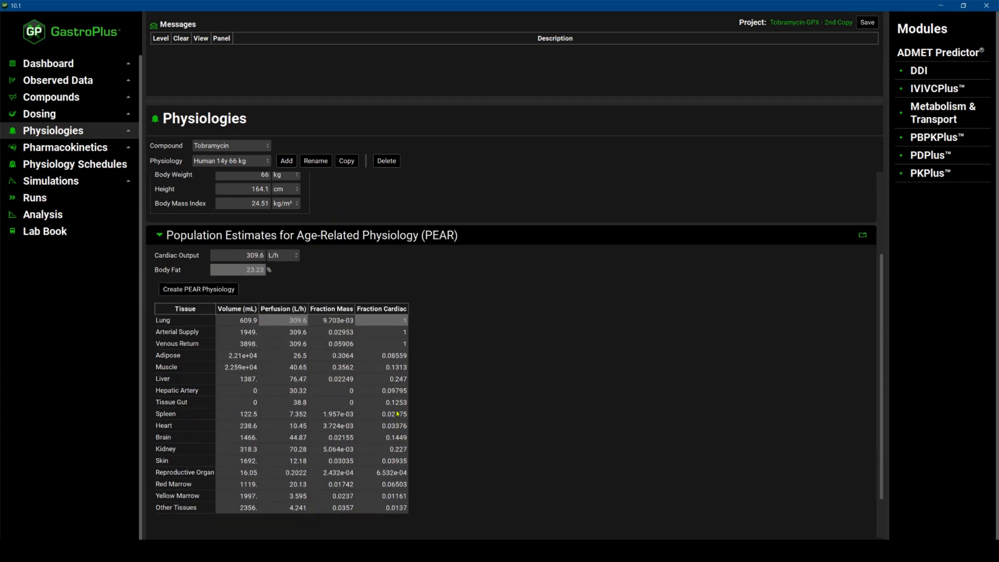
In the PBPKPlus settings for Human 14y 66 kg, make all tissues permeability limited and enable a Specific PStc of 4.544e-5 (mL/s)/mL
click(157, 261)
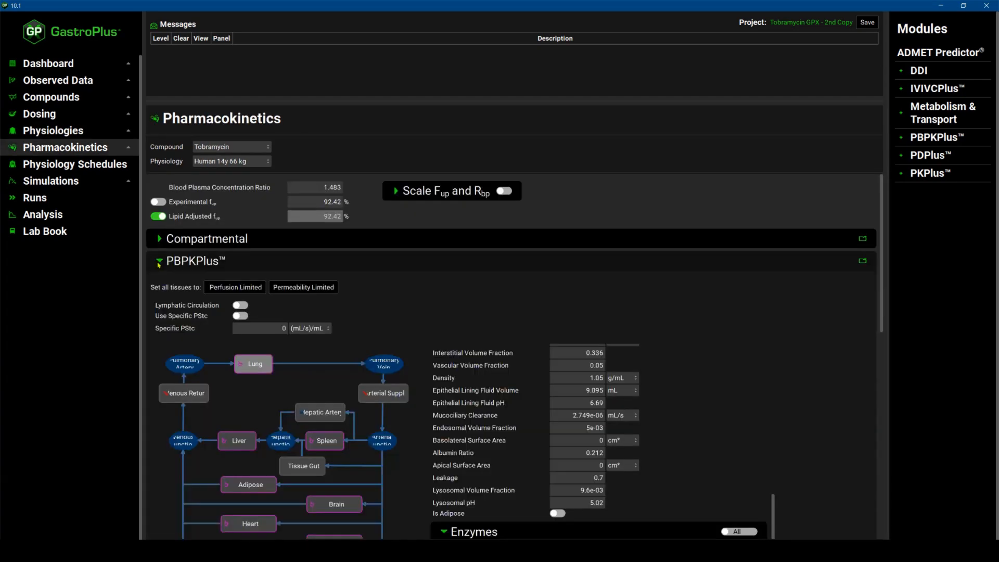
scroll(502, 325, down, 1)
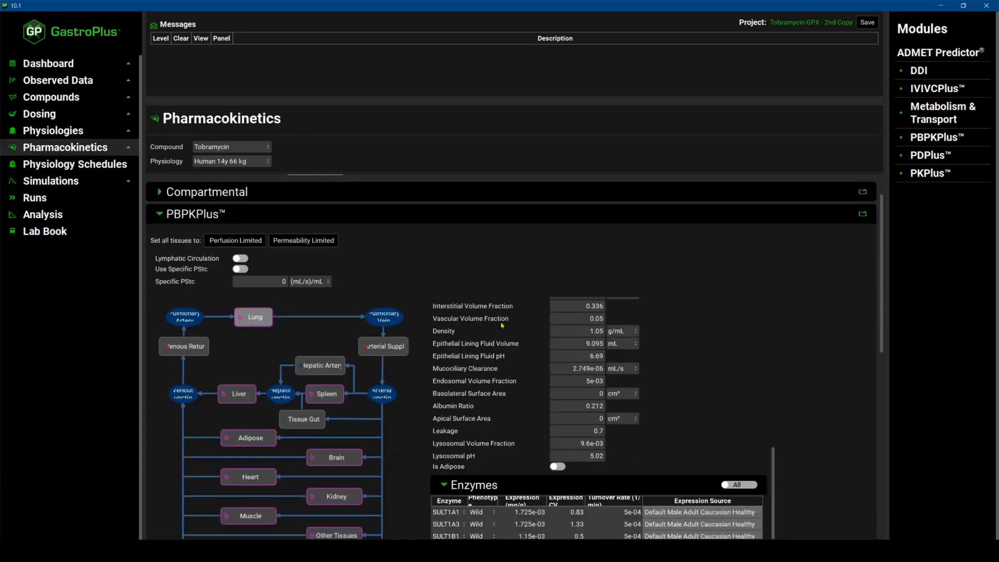
click(308, 245)
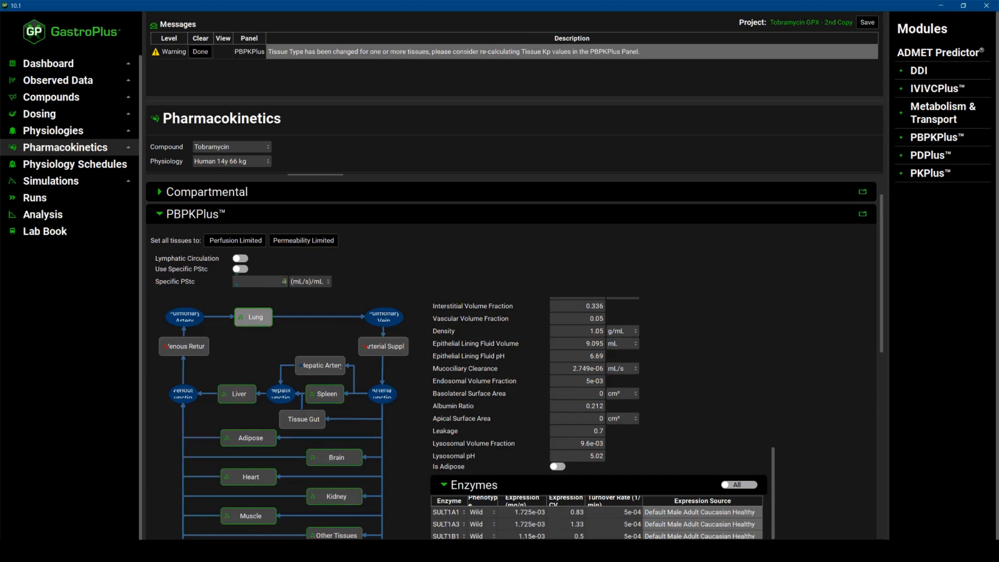
click(237, 283)
text(4.544e-)
click(246, 269)
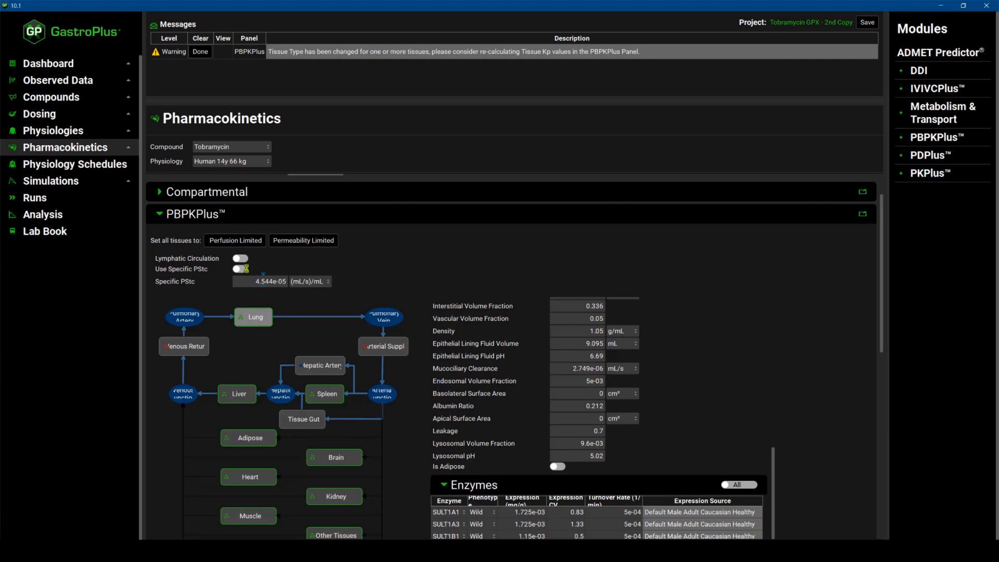
Recalculate the tissue Kp values for Human 14y 66 kg, clear the tissue type warning and save the project
scroll(168, 321, down, 5)
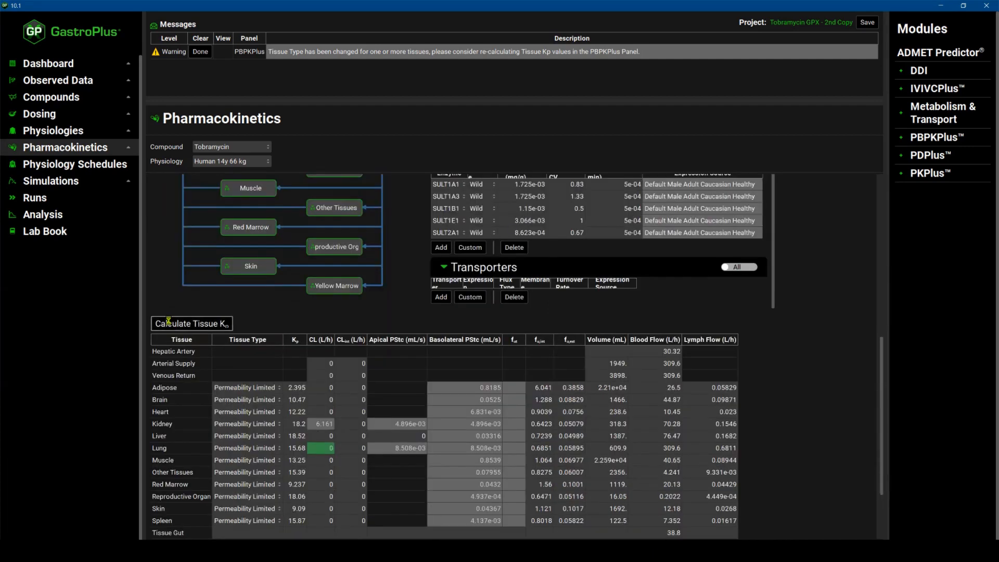
scroll(228, 399, down, 1)
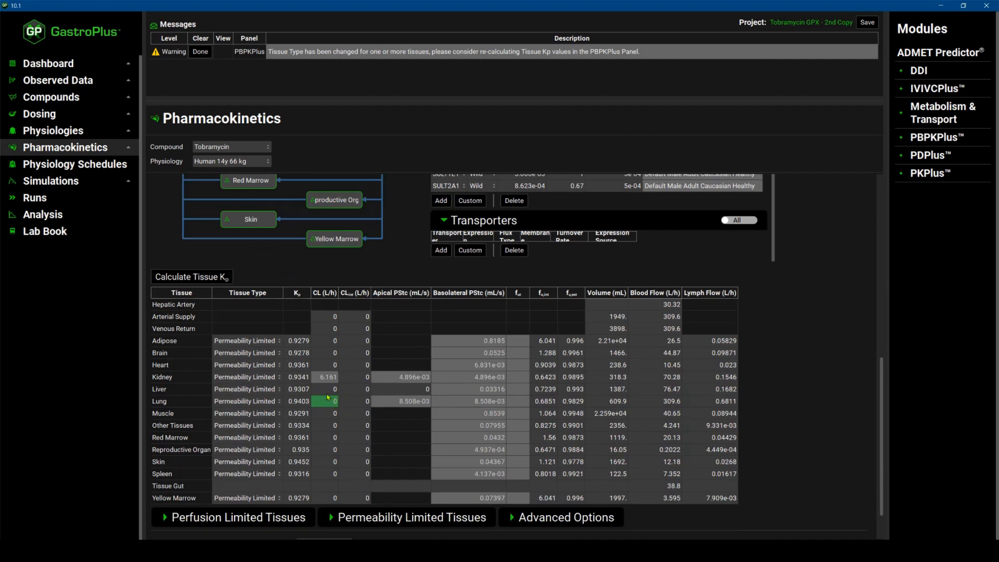
scroll(336, 435, down, 1)
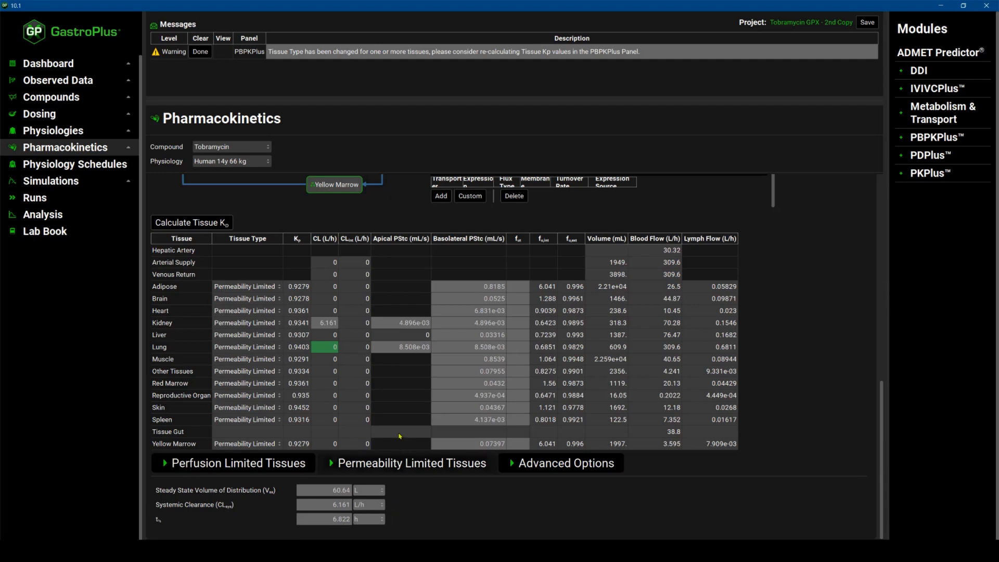
scroll(353, 427, up, 1)
click(201, 51)
click(864, 23)
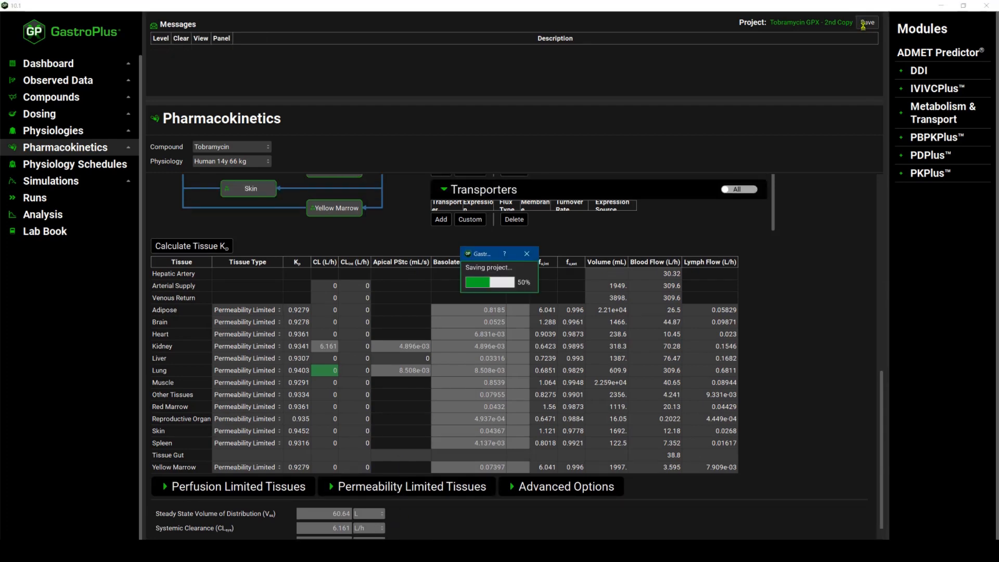
click(542, 287)
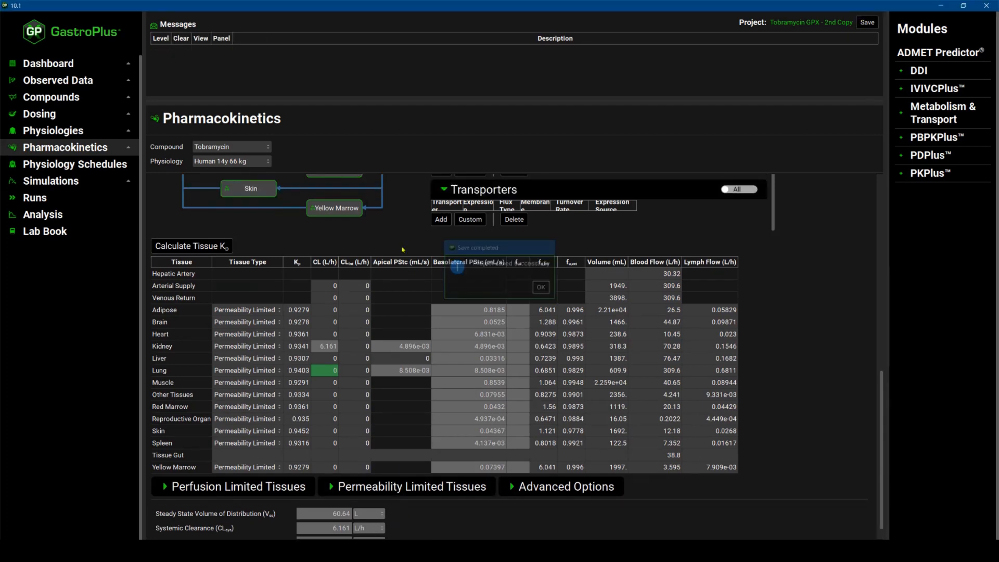
Review the Human 14y 66 kg schedule among the physiology schedules
click(99, 164)
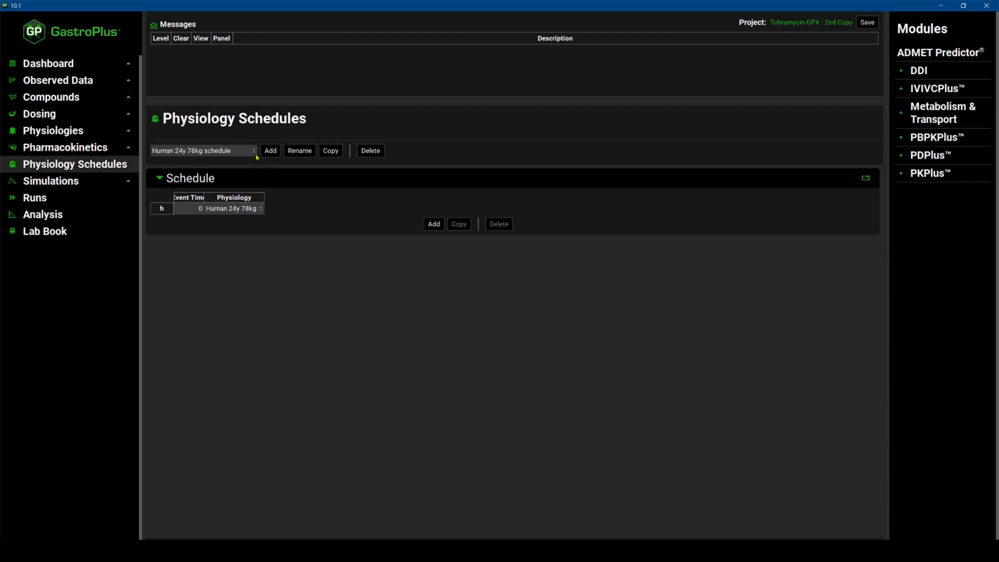
click(255, 152)
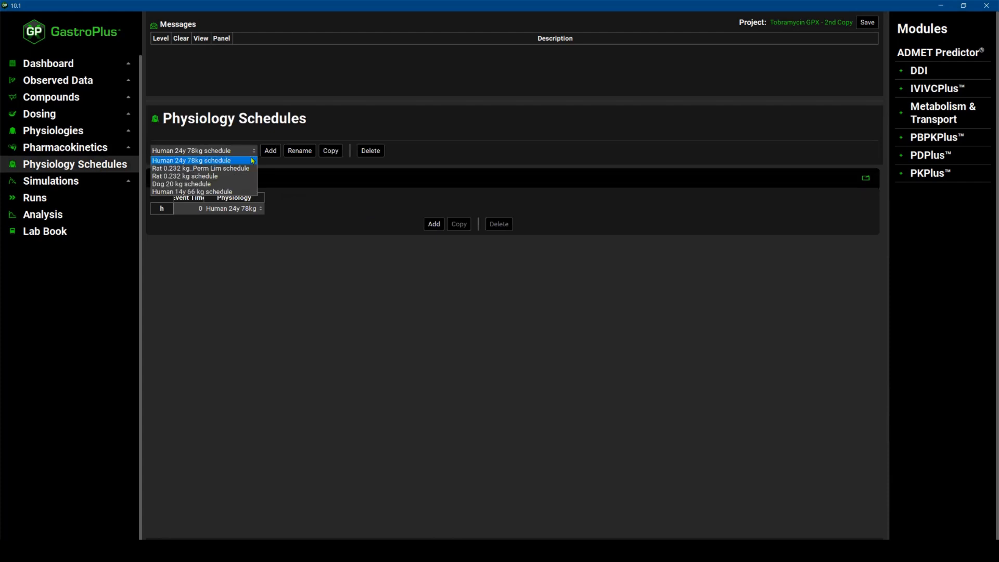
click(229, 191)
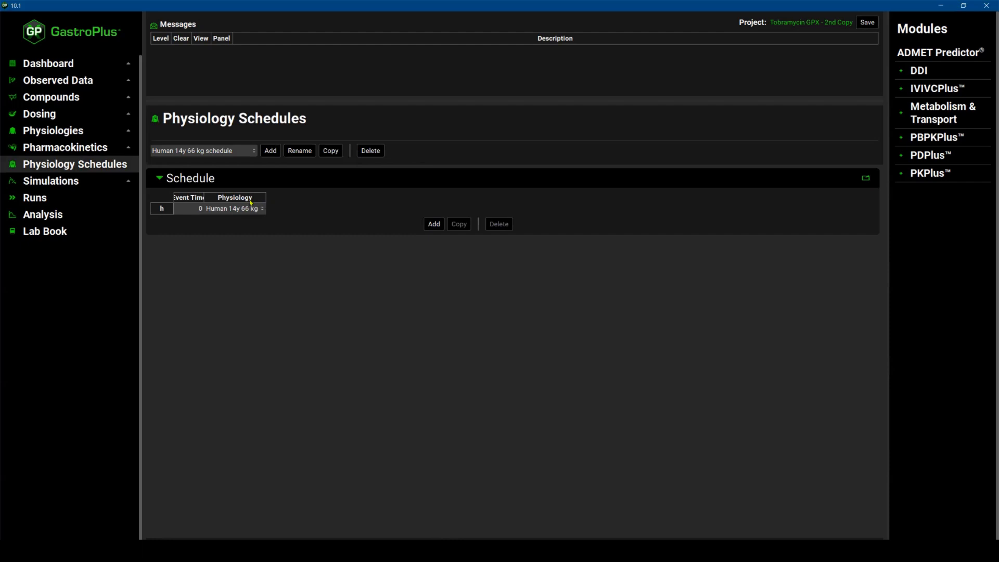
Set the pharmacokinetic model of the Human IV 1.5 mpk_Perm Lim simulation to Physiologically Based
click(63, 182)
click(242, 147)
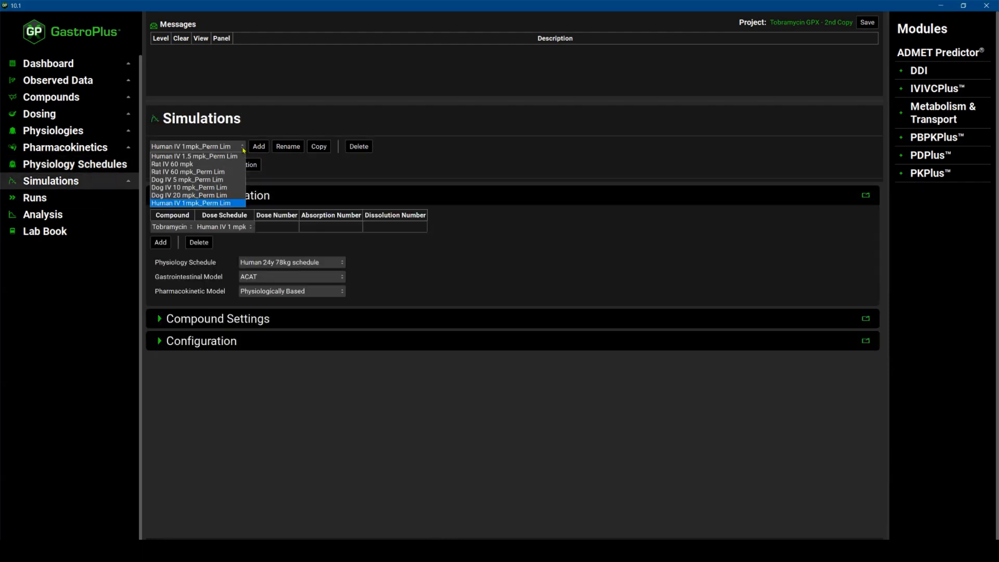
click(198, 156)
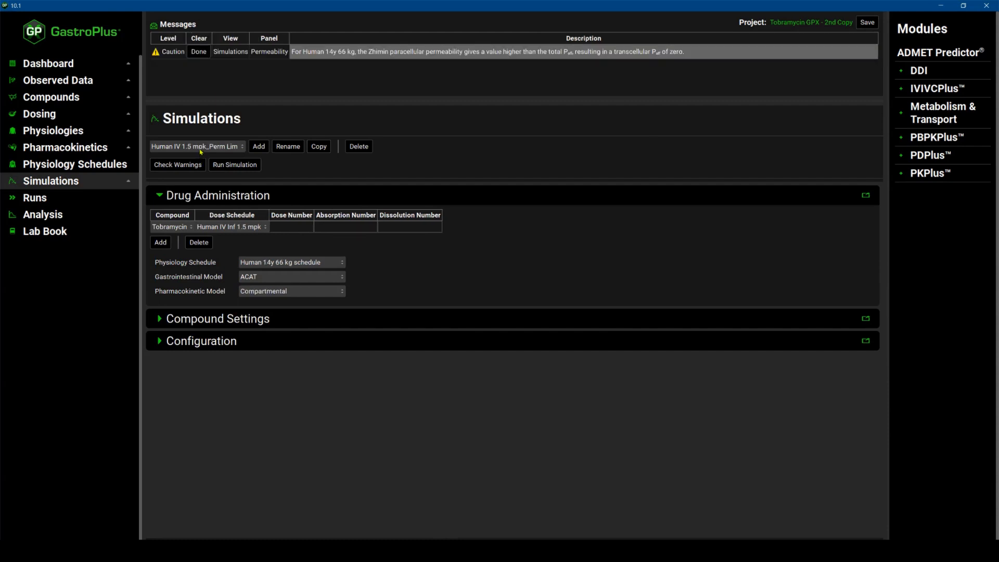
click(343, 294)
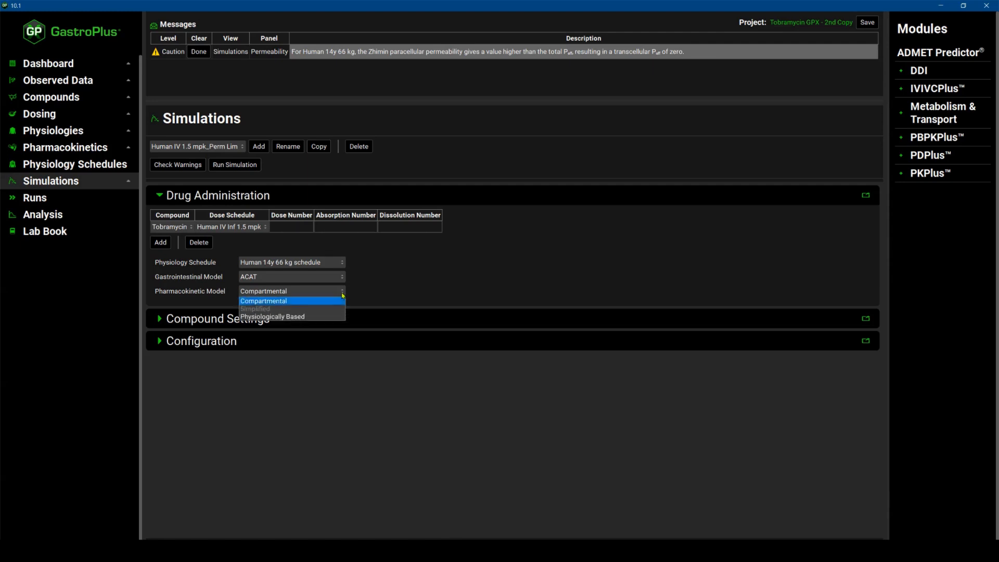
click(301, 317)
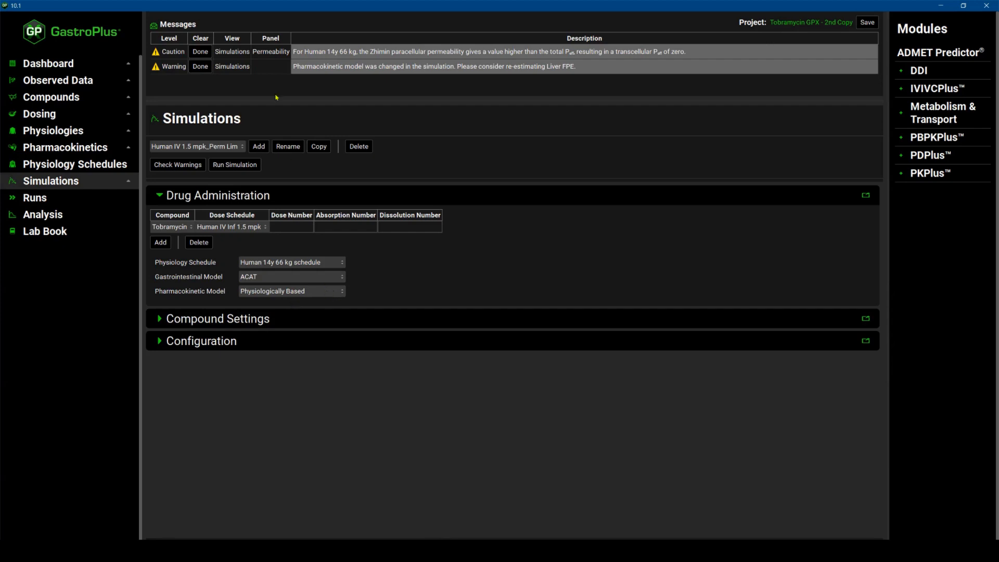
Clear the two pending simulation messages and save the project
click(200, 66)
click(199, 51)
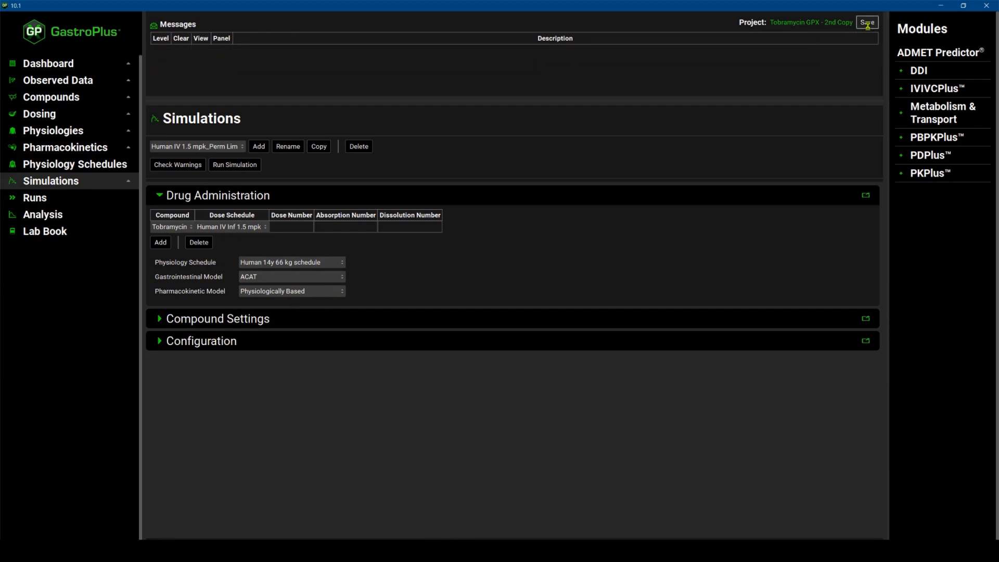
click(867, 22)
click(541, 288)
Check the configuration of the Human IV 1.5 mpk_Perm Lim simulation and run it
click(159, 341)
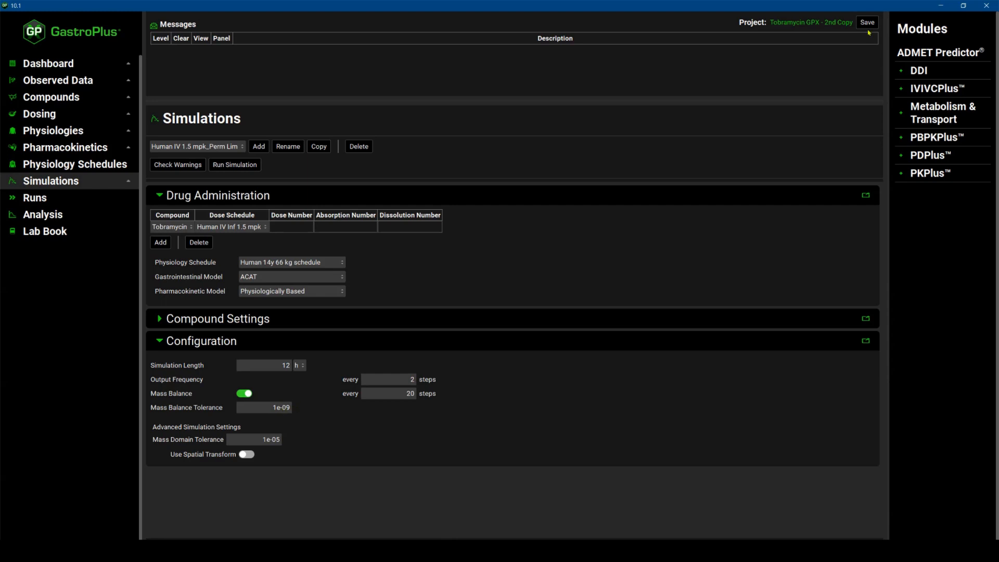
click(245, 166)
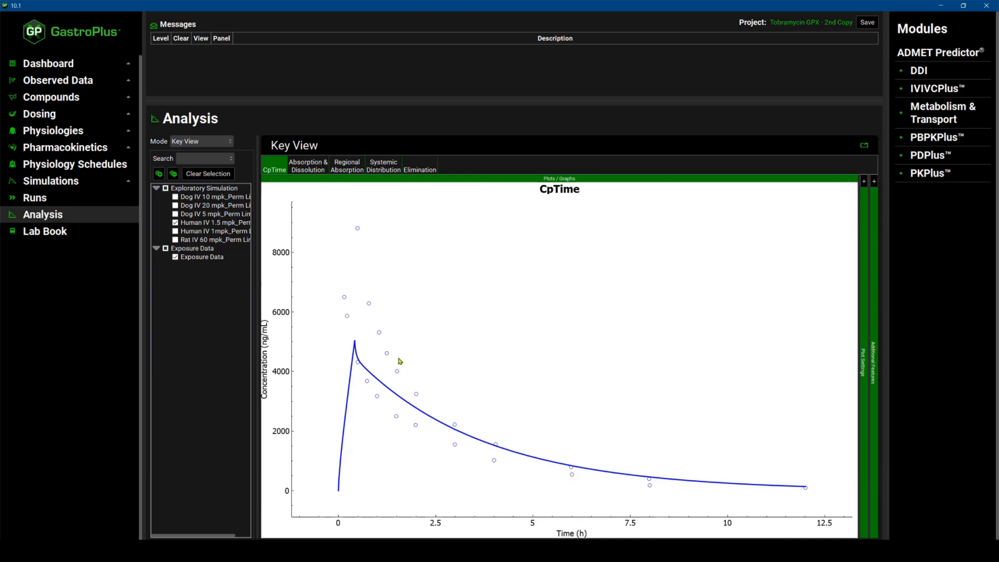
Review the project's defined runs and their modes, along with the simulations available to include in them
click(55, 202)
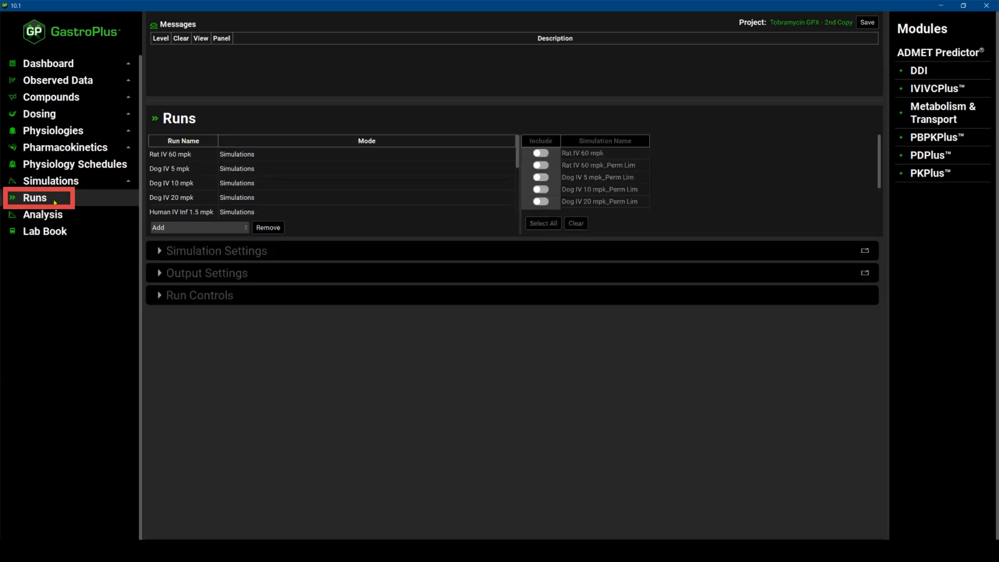
scroll(369, 180, down, 2)
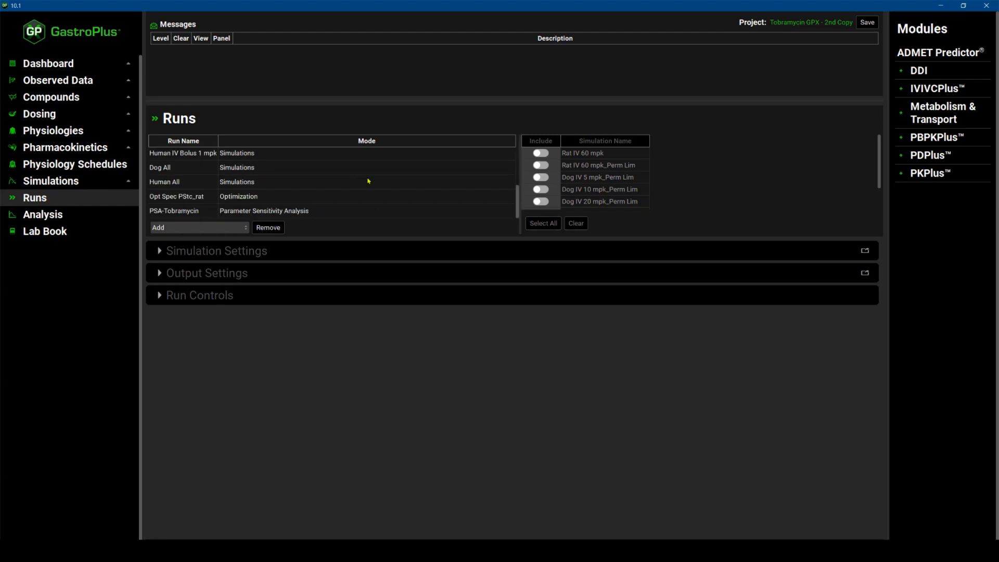
scroll(182, 167, up, 3)
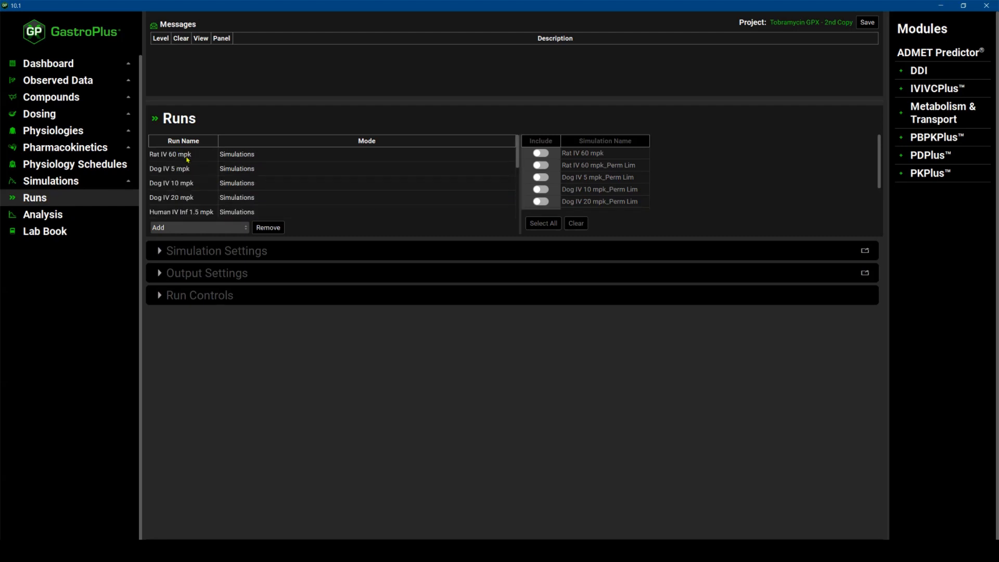
scroll(187, 160, down, 3)
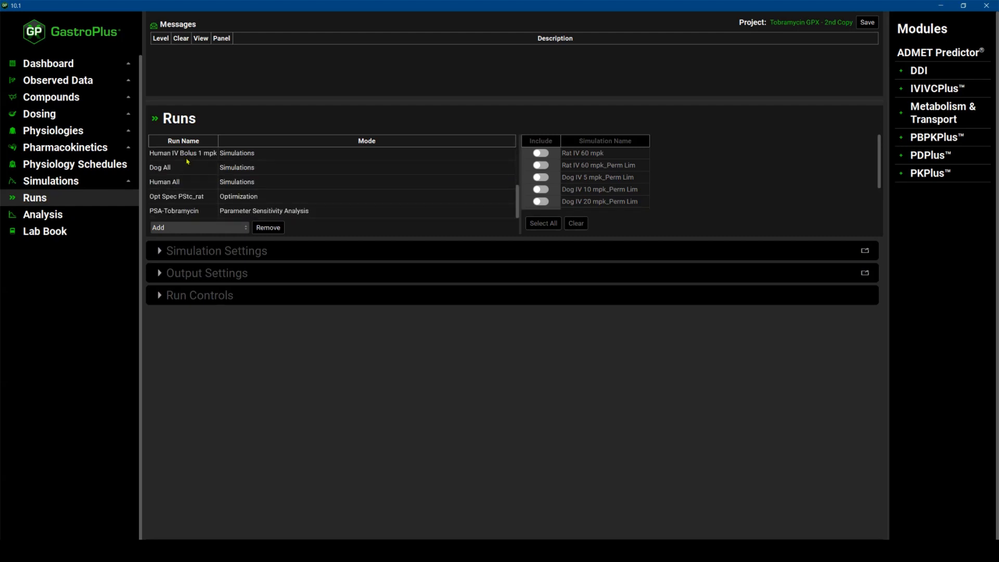
scroll(182, 177, up, 2)
scroll(181, 173, down, 1)
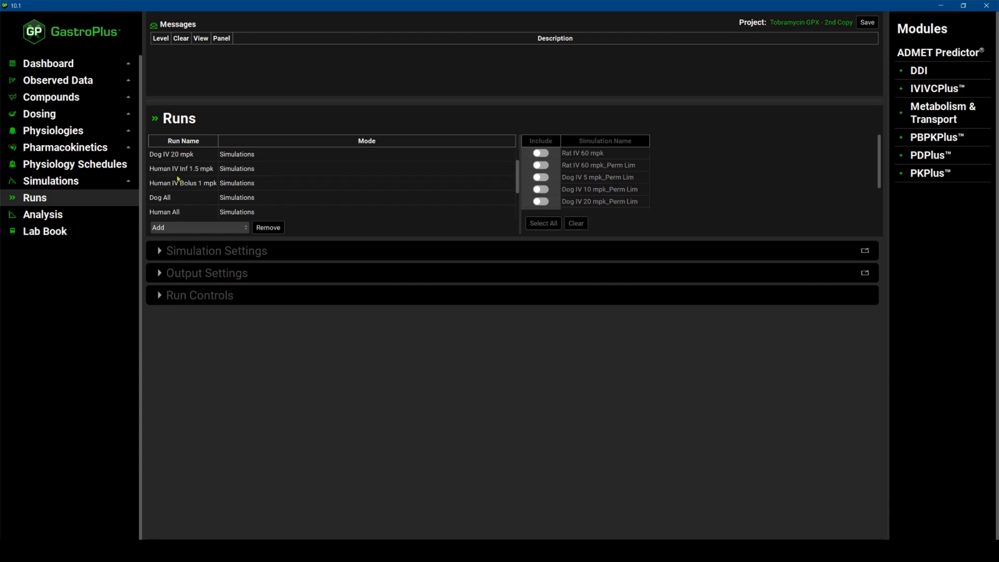
scroll(178, 179, down, 1)
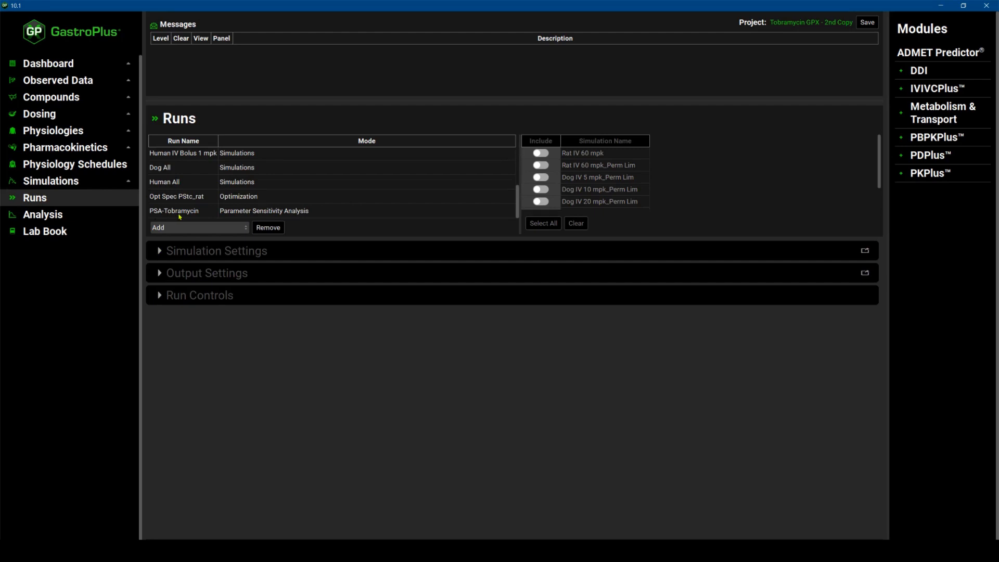
scroll(177, 205, up, 5)
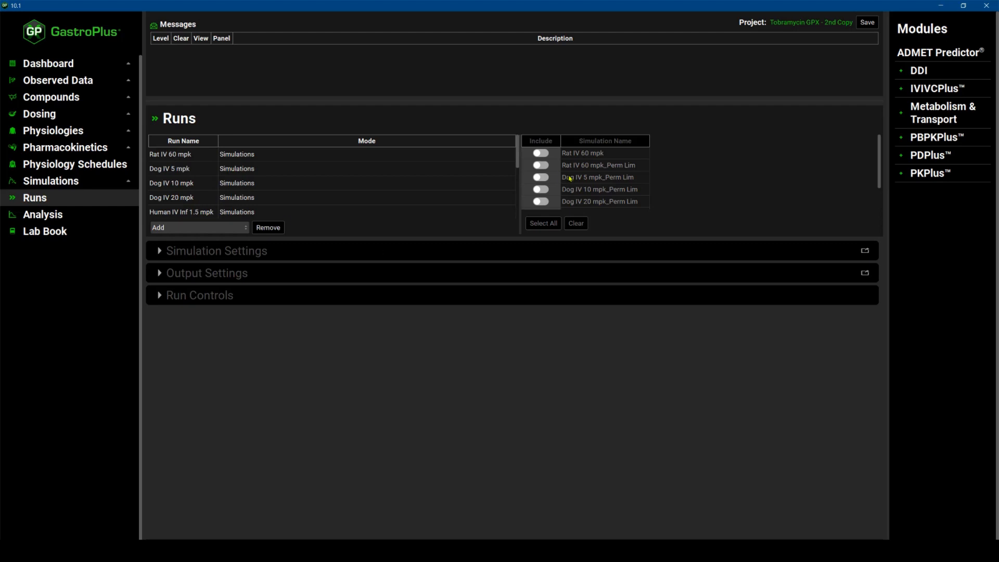
scroll(287, 198, down, 5)
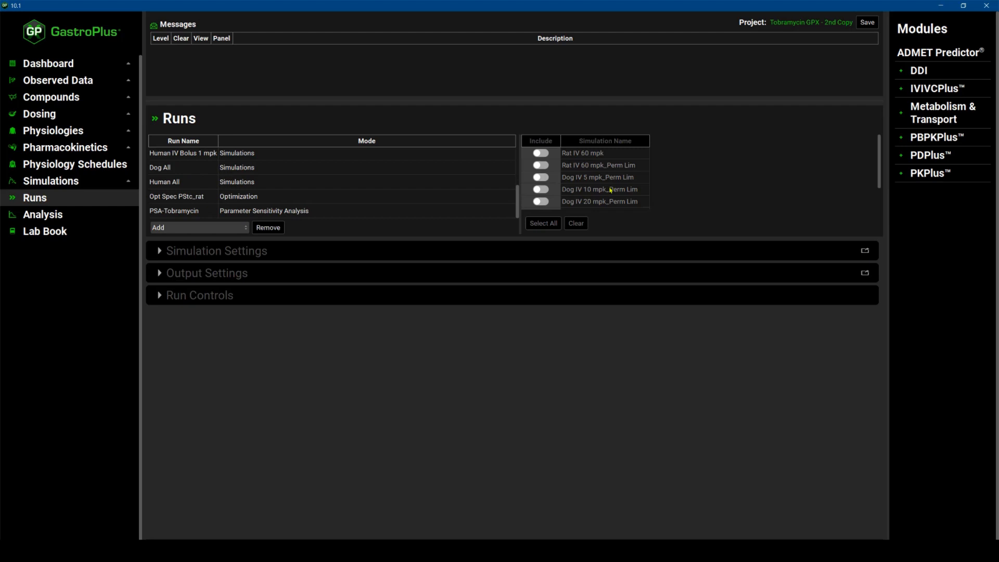
Include the Dog IV 5, 10 and 20 mpk_Perm Lim simulations in the Dog All run and start the run
click(164, 171)
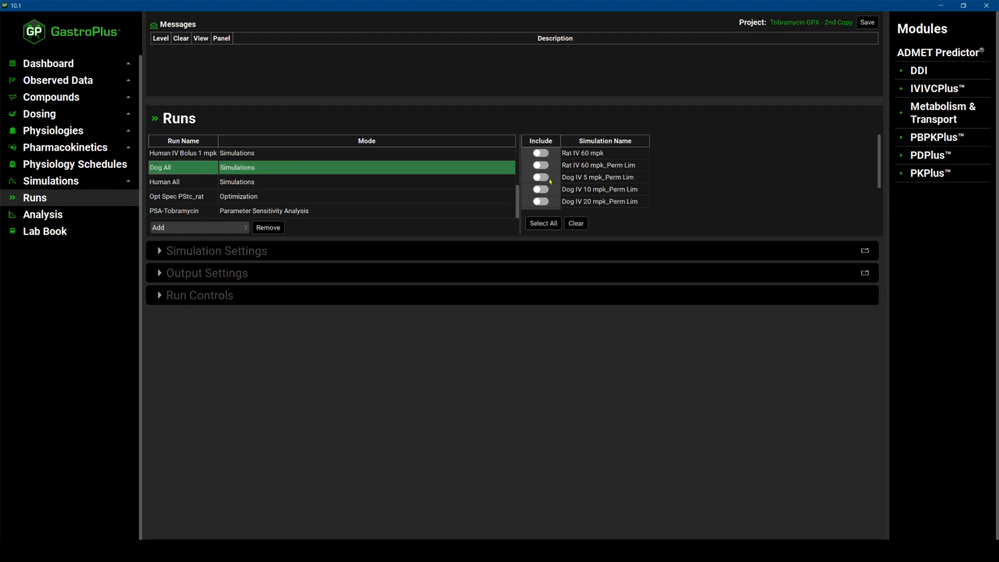
click(546, 179)
click(546, 190)
click(545, 202)
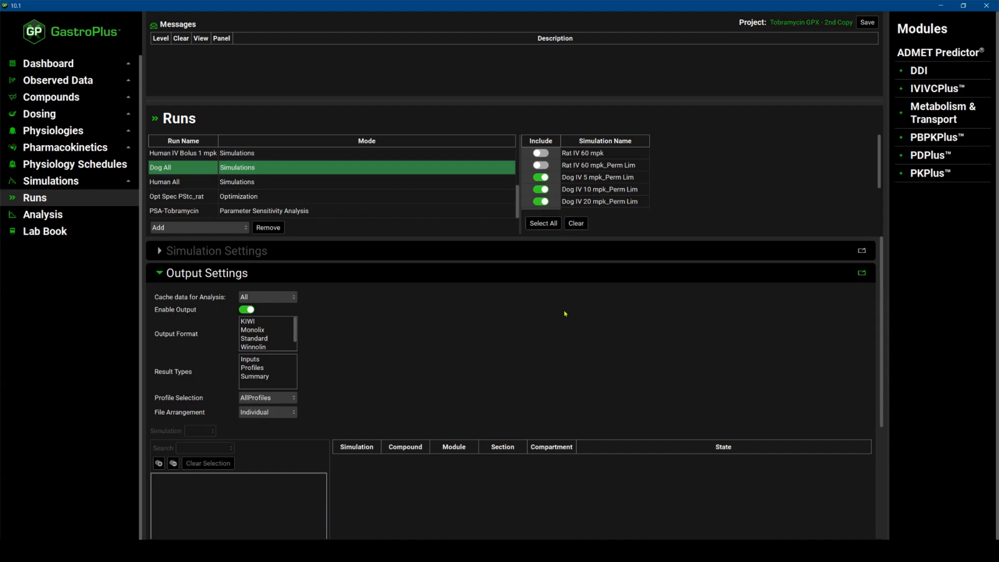
click(203, 273)
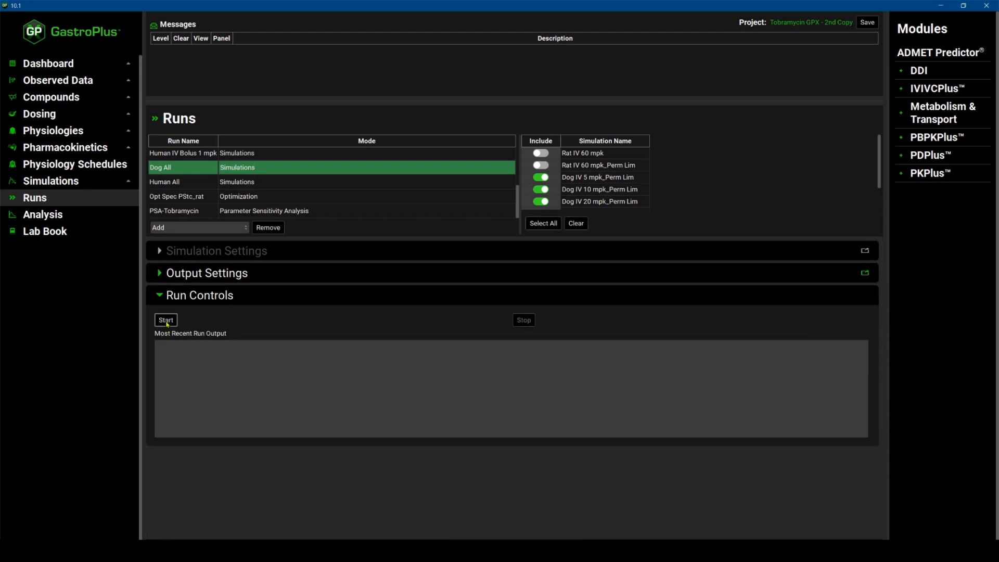
click(165, 320)
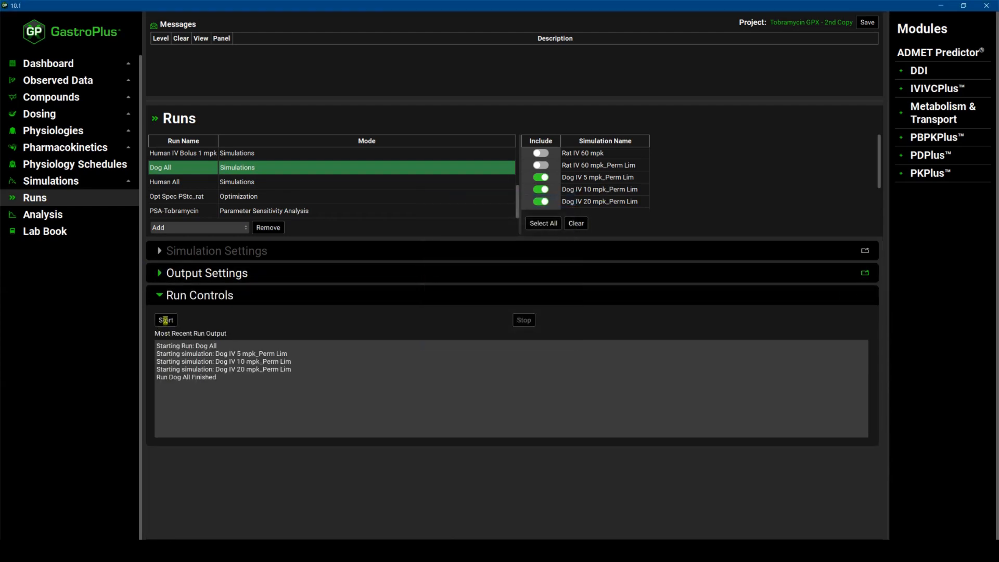